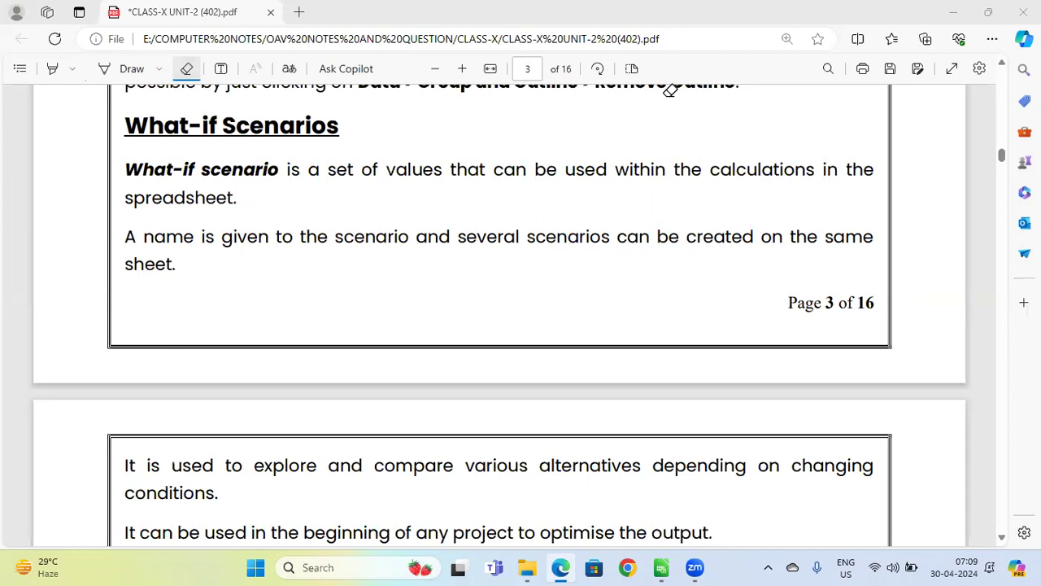
- Circle the What-if Scenarios heading, then handwrite 'Situation' beneath with a rightward arrow
{"action": "key", "text": "alt+d"}
{"action": "left_click_drag", "start_coordinate": [337, 104], "coordinate": [358, 118]}
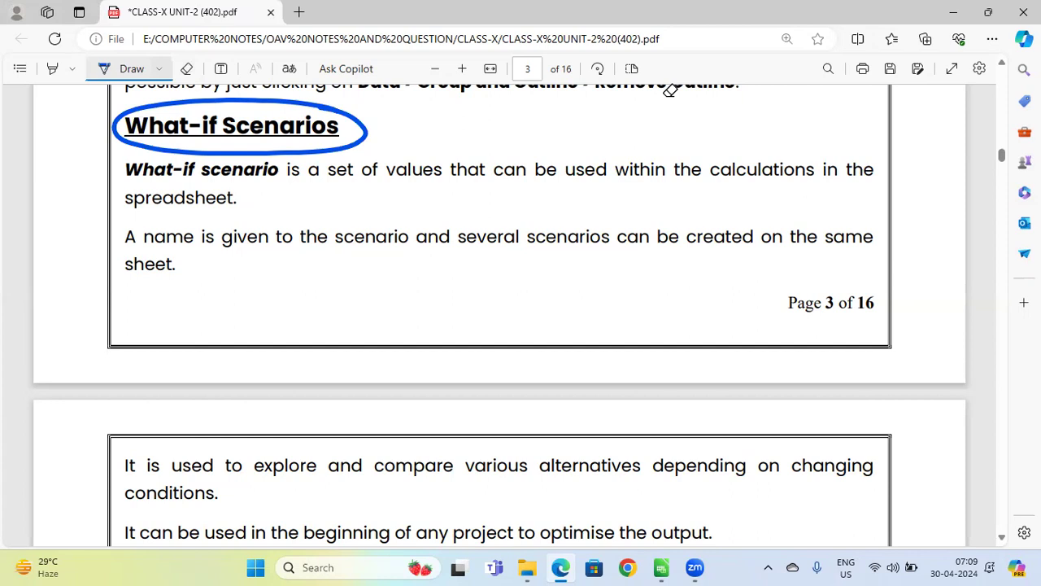
{"action": "mouse_move", "coordinate": [254, 301]}
{"action": "left_mouse_down"}
{"action": "mouse_move", "coordinate": [219, 334]}
{"action": "mouse_move", "coordinate": [271, 337]}
{"action": "left_mouse_up"}
{"action": "left_click", "coordinate": [272, 307]}
{"action": "mouse_move", "coordinate": [296, 295]}
{"action": "left_mouse_down"}
{"action": "mouse_move", "coordinate": [296, 338]}
{"action": "mouse_move", "coordinate": [303, 317]}
{"action": "mouse_move", "coordinate": [325, 337]}
{"action": "mouse_move", "coordinate": [355, 340]}
{"action": "mouse_move", "coordinate": [372, 327]}
{"action": "mouse_move", "coordinate": [371, 342]}
{"action": "left_mouse_up"}
{"action": "mouse_move", "coordinate": [361, 319]}
{"action": "left_mouse_down"}
{"action": "mouse_move", "coordinate": [384, 319]}
{"action": "mouse_move", "coordinate": [395, 340]}
{"action": "mouse_move", "coordinate": [415, 321]}
{"action": "mouse_move", "coordinate": [452, 345]}
{"action": "mouse_move", "coordinate": [298, 377]}
{"action": "mouse_move", "coordinate": [382, 265]}
{"action": "mouse_move", "coordinate": [427, 366]}
{"action": "left_mouse_up"}
{"action": "left_click", "coordinate": [395, 308]}
{"action": "mouse_move", "coordinate": [460, 320]}
{"action": "left_mouse_down"}
{"action": "mouse_move", "coordinate": [600, 322]}
{"action": "mouse_move", "coordinate": [579, 345]}
{"action": "left_mouse_up"}
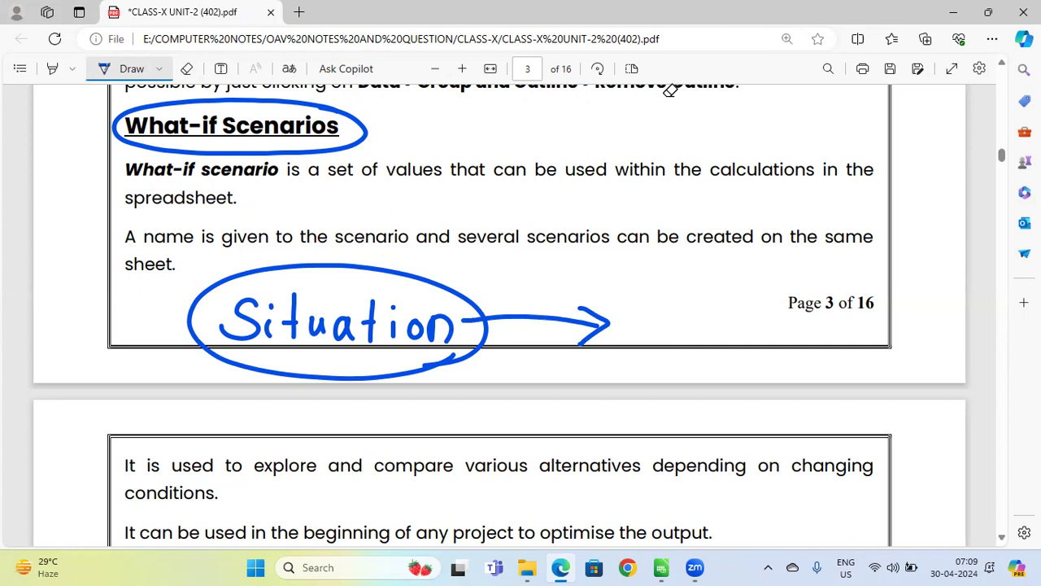
- Draw curved arrows from the Situation oval into a new empty oval, then switch to Calc
{"action": "scroll", "coordinate": [671, 89], "scroll_direction": "down", "scroll_amount": 2}
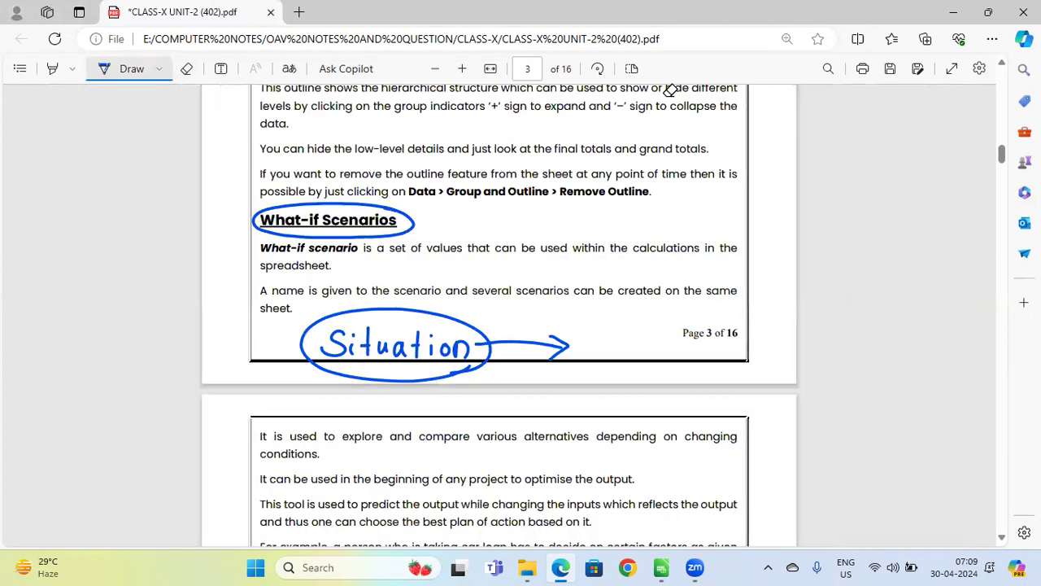
{"action": "scroll", "coordinate": [670, 89], "scroll_direction": "up", "scroll_amount": 3}
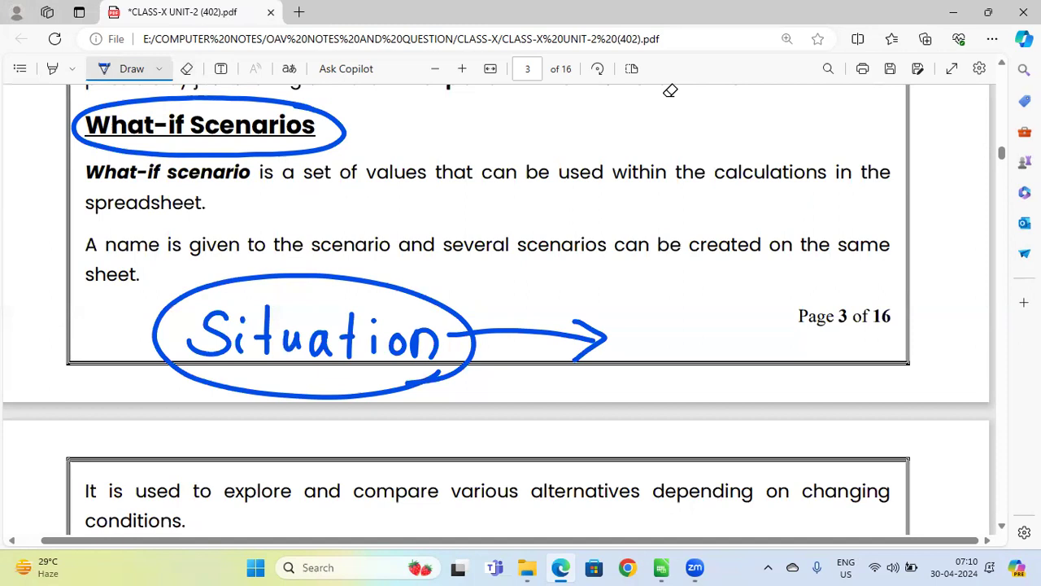
{"action": "left_click_drag", "start_coordinate": [429, 310], "coordinate": [620, 317]}
{"action": "left_click_drag", "start_coordinate": [692, 376], "coordinate": [698, 380]}
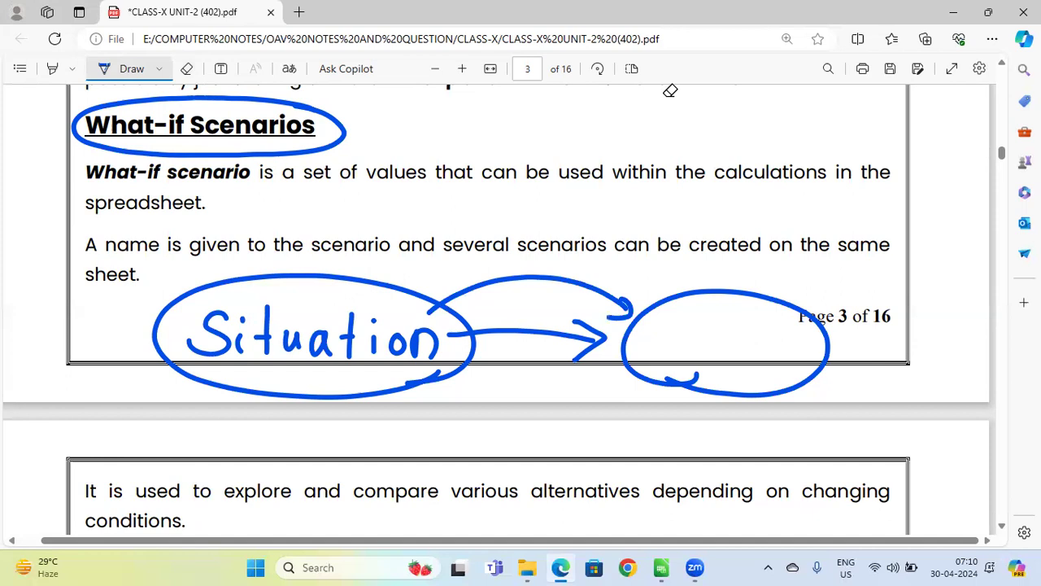
{"action": "mouse_move", "coordinate": [413, 309]}
{"action": "left_mouse_down"}
{"action": "mouse_move", "coordinate": [505, 259]}
{"action": "mouse_move", "coordinate": [668, 307]}
{"action": "mouse_move", "coordinate": [648, 318]}
{"action": "left_mouse_up"}
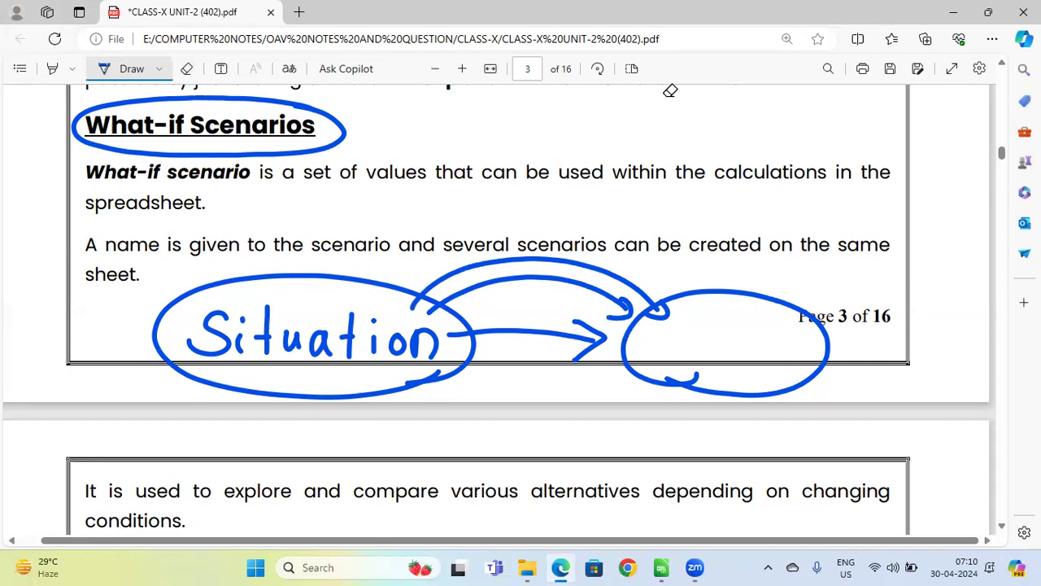
{"action": "key", "text": "alt+Tab"}
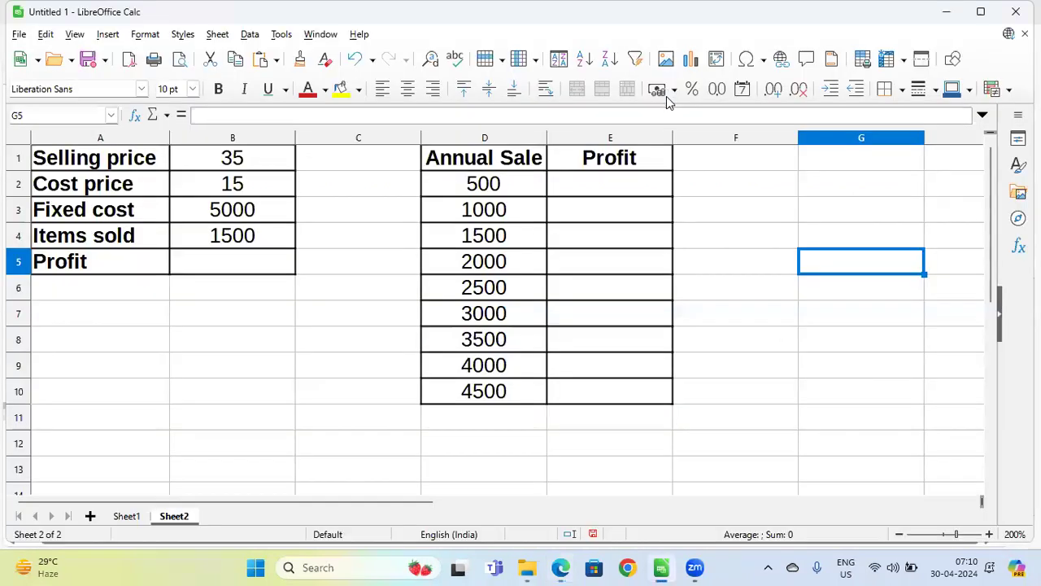
- Switch to Sheet1 with the loan table
{"action": "left_click", "coordinate": [126, 515]}
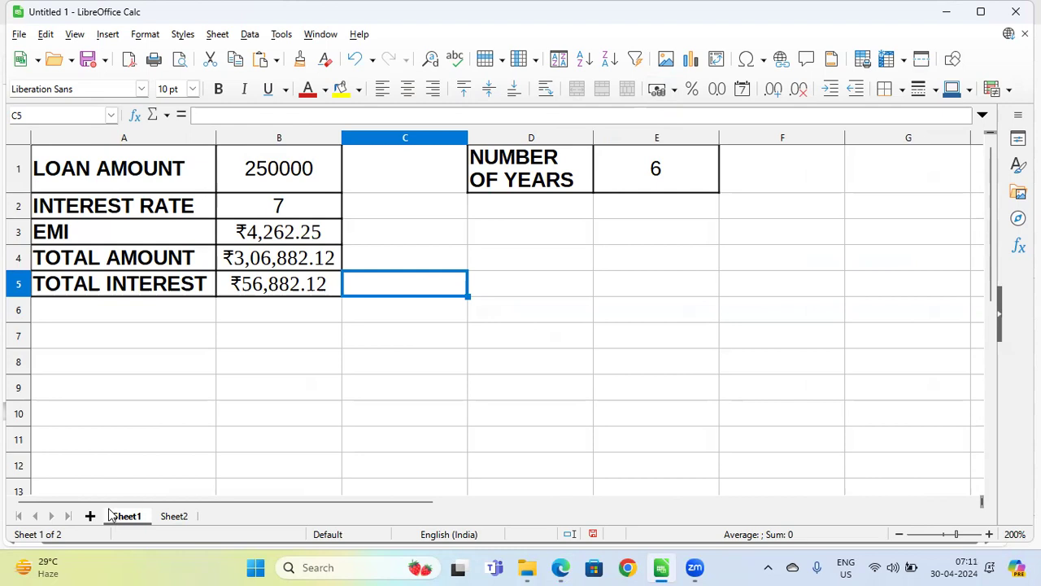
- Inspect the loan amount and years cells and the EMI and total amount formulas in B3 and B4
{"action": "left_click", "coordinate": [172, 171]}
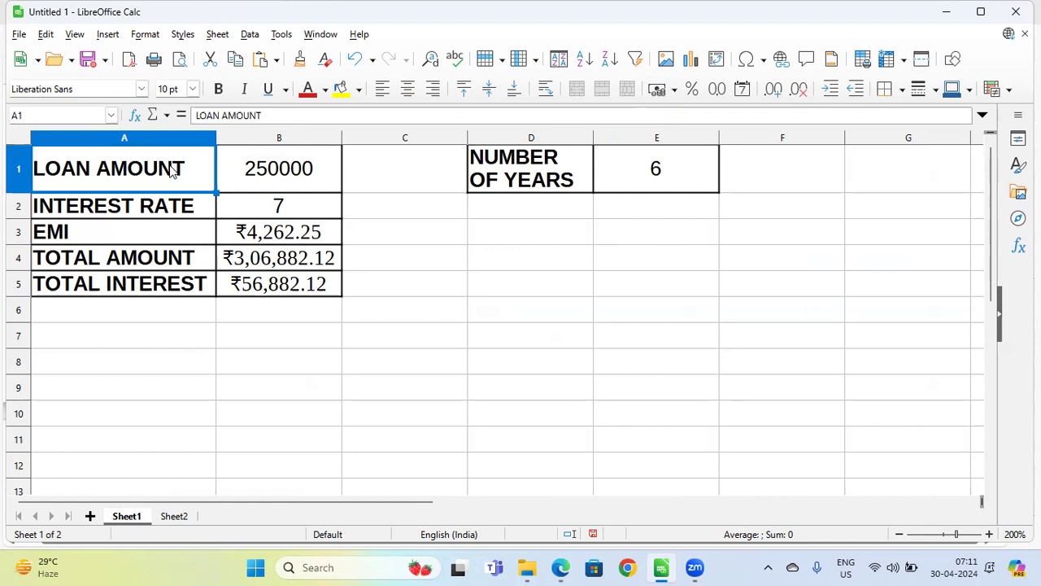
{"action": "left_click", "coordinate": [548, 173]}
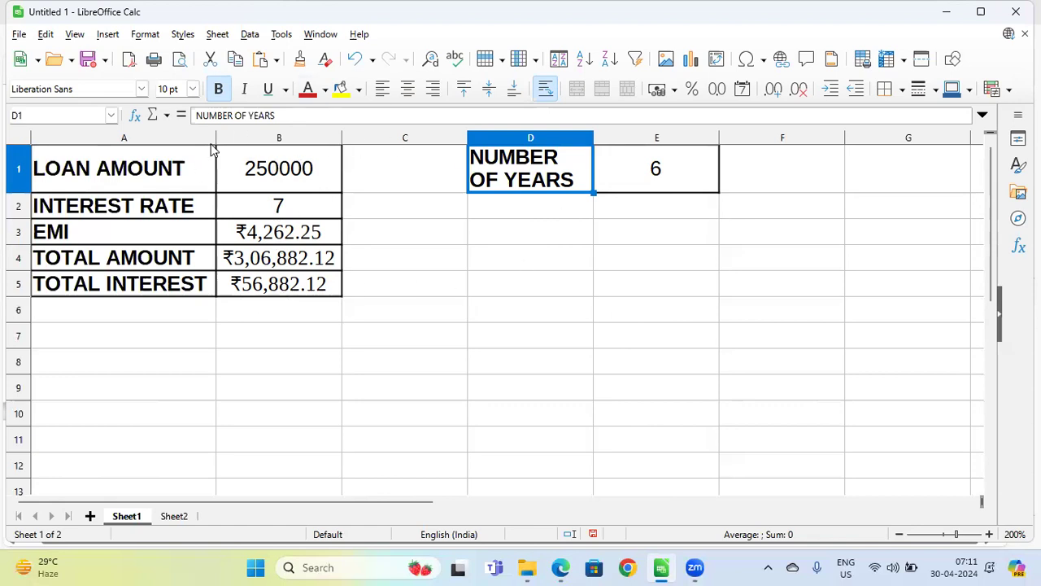
{"action": "left_click", "coordinate": [255, 168]}
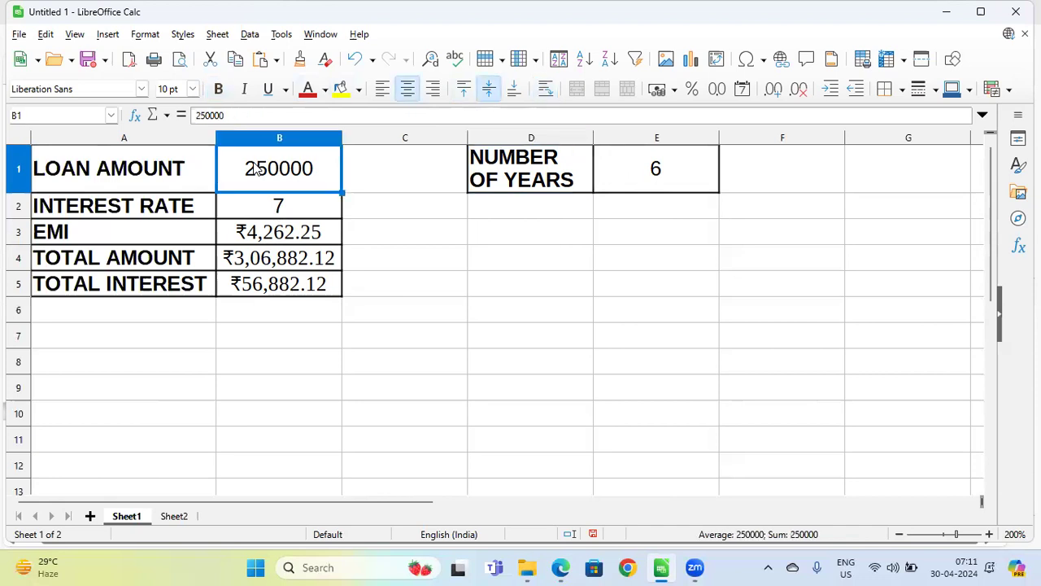
{"action": "left_click", "coordinate": [667, 185]}
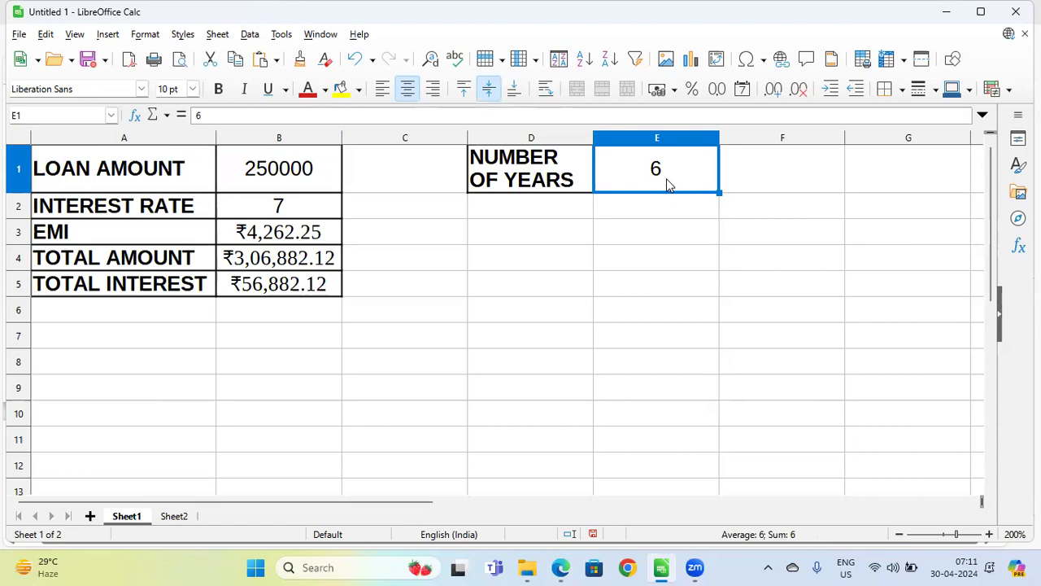
{"action": "left_click", "coordinate": [289, 234]}
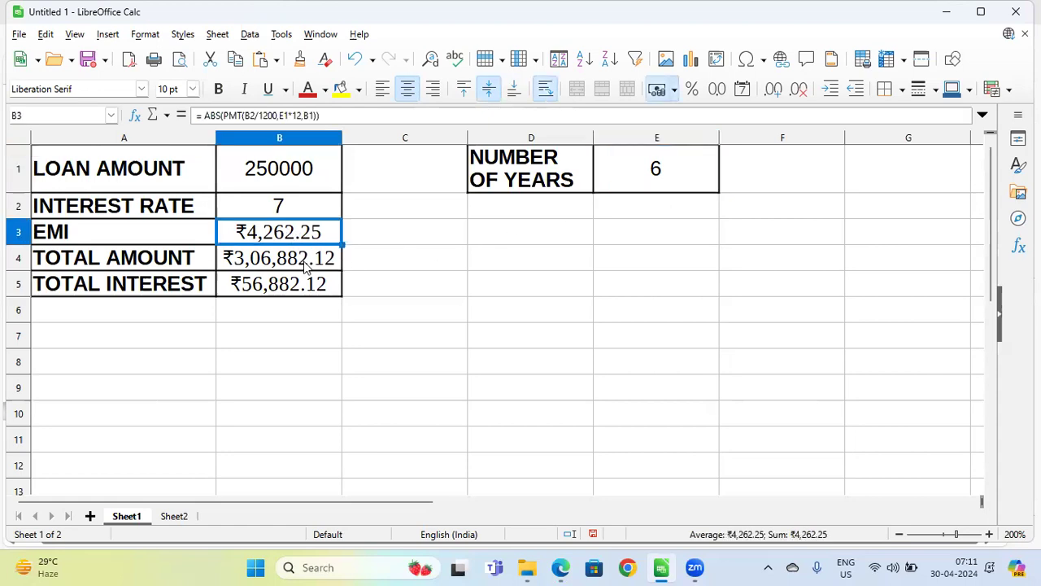
{"action": "left_click", "coordinate": [304, 259]}
{"action": "left_click", "coordinate": [281, 177]}
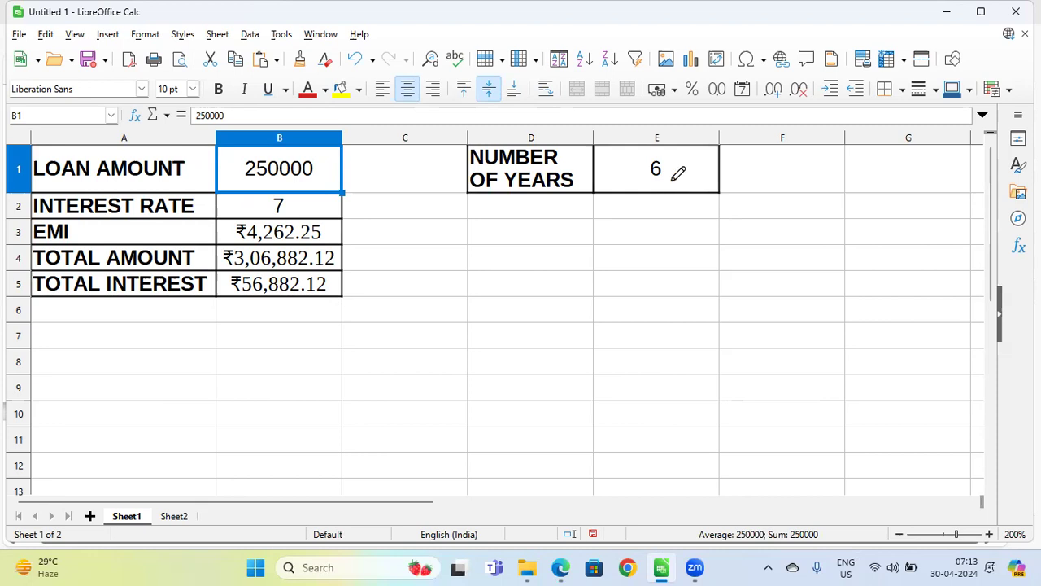
{"action": "key", "text": "alt+Tab"}
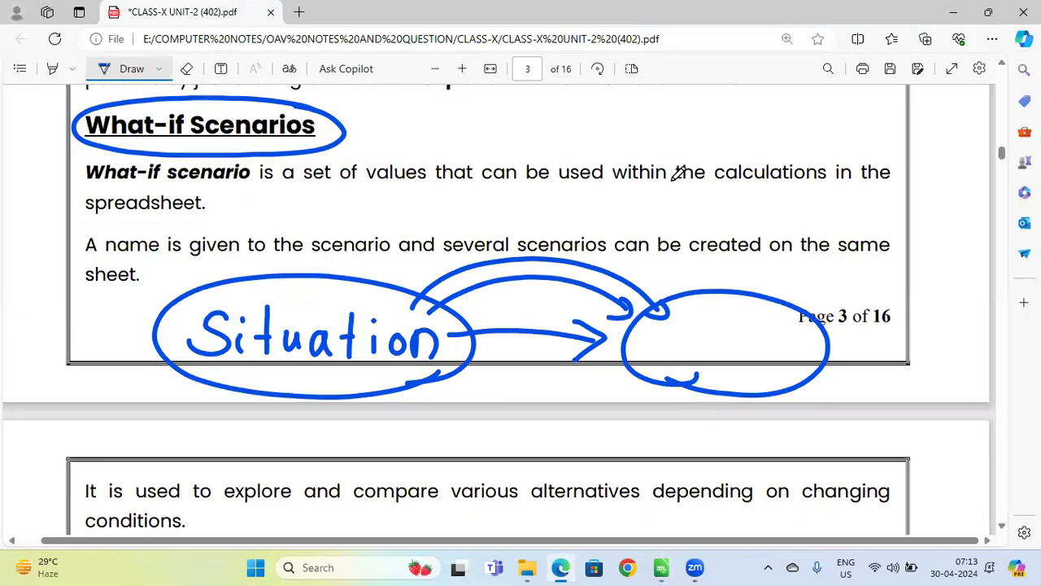
- Turn off the pen and scroll to the page 4 steps for creating a scenario
{"action": "key", "text": "Escape"}
{"action": "scroll", "coordinate": [677, 172], "scroll_direction": "down", "scroll_amount": 3}
{"action": "scroll", "coordinate": [677, 172], "scroll_direction": "down", "scroll_amount": 1}
{"action": "scroll", "coordinate": [677, 172], "scroll_direction": "down", "scroll_amount": 2}
{"action": "scroll", "coordinate": [677, 173], "scroll_direction": "down", "scroll_amount": 1}
{"action": "scroll", "coordinate": [677, 172], "scroll_direction": "down", "scroll_amount": 1}
{"action": "scroll", "coordinate": [678, 174], "scroll_direction": "down", "scroll_amount": 1}
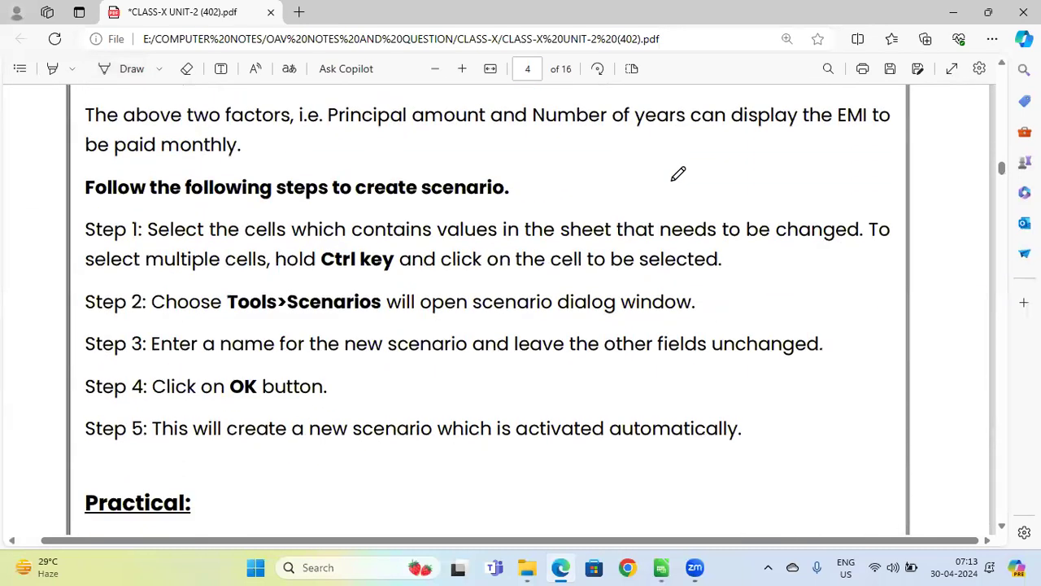
{"action": "scroll", "coordinate": [677, 173], "scroll_direction": "down", "scroll_amount": 1}
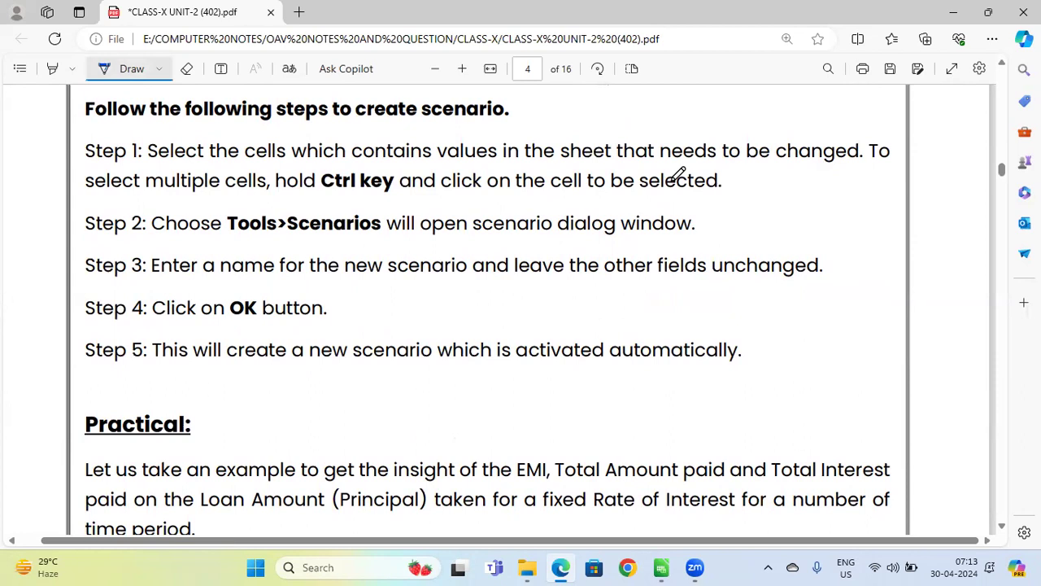
- Bracket Step 1 and underline 'to be changed', 'select multiple cells' and the Ctrl key note
{"action": "left_click_drag", "start_coordinate": [81, 133], "coordinate": [85, 205]}
{"action": "left_click_drag", "start_coordinate": [731, 165], "coordinate": [858, 170]}
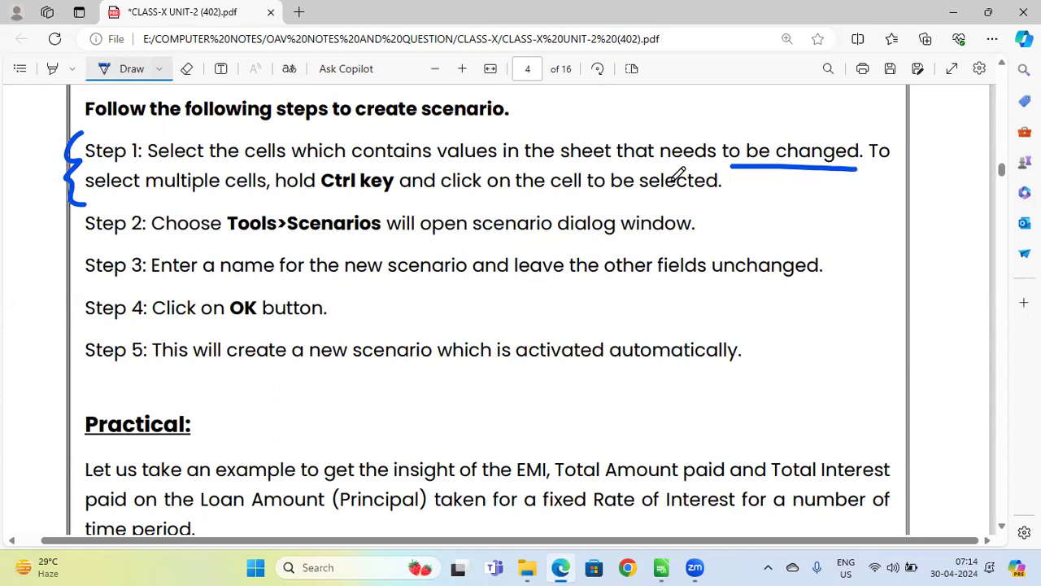
{"action": "left_click_drag", "start_coordinate": [119, 197], "coordinate": [269, 195]}
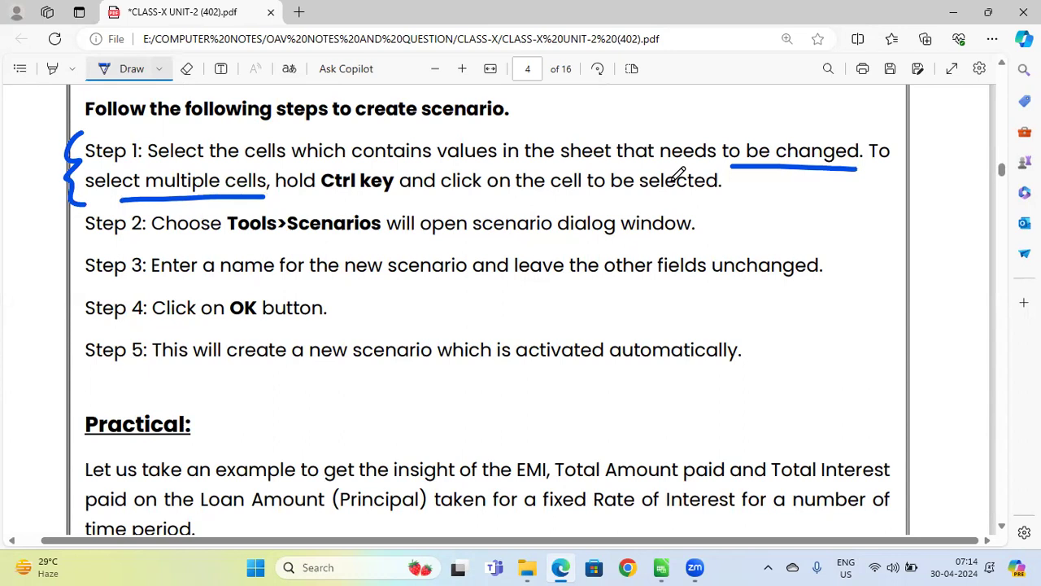
{"action": "left_click_drag", "start_coordinate": [324, 196], "coordinate": [720, 196]}
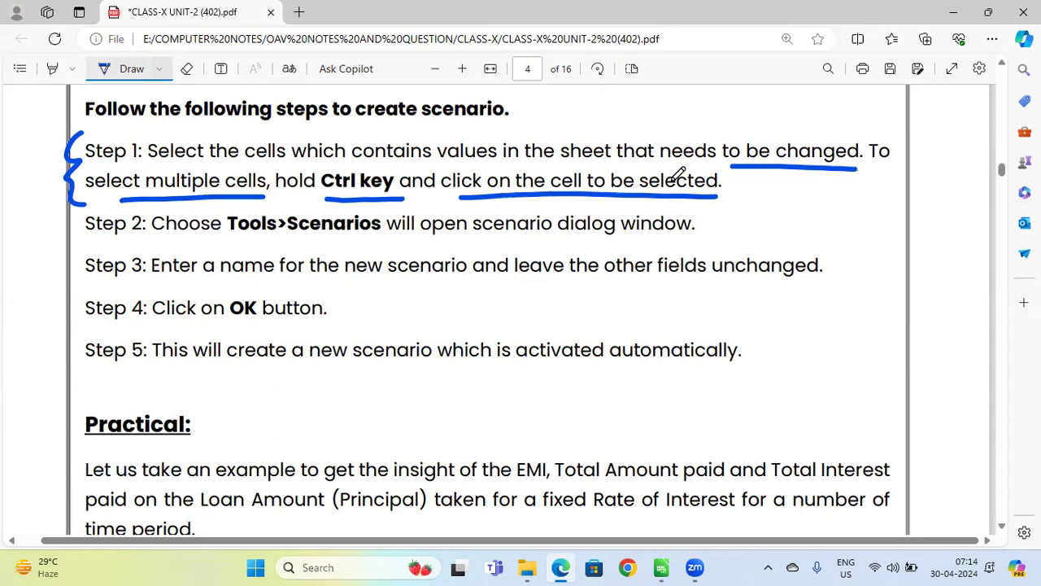
- Bracket Step 2, underline the Tools and scenario-name instructions, and tick Step 3
{"action": "left_click_drag", "start_coordinate": [81, 209], "coordinate": [89, 245]}
{"action": "left_click_drag", "start_coordinate": [223, 237], "coordinate": [380, 235]}
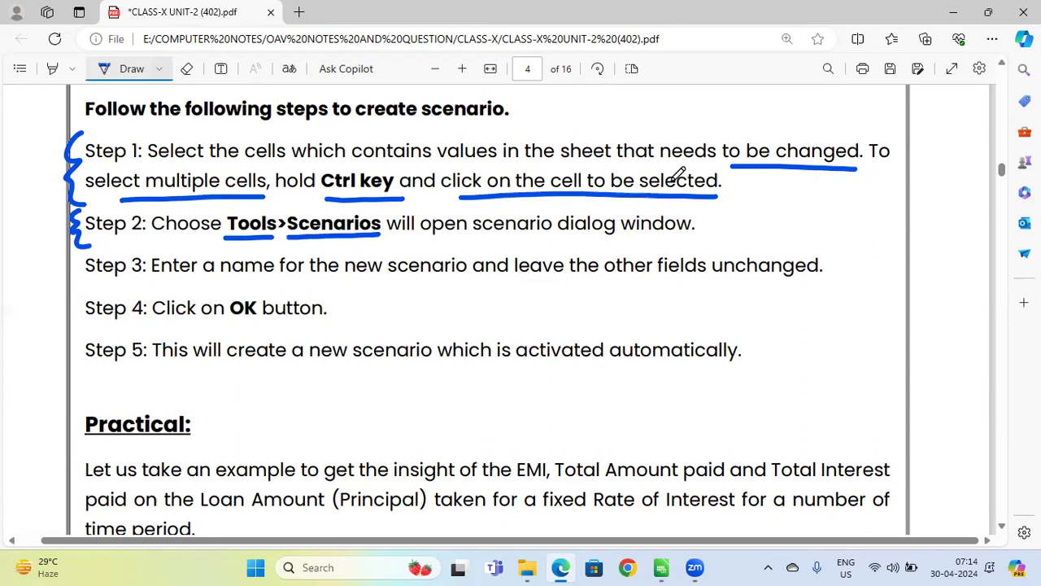
{"action": "left_click_drag", "start_coordinate": [437, 239], "coordinate": [708, 238]}
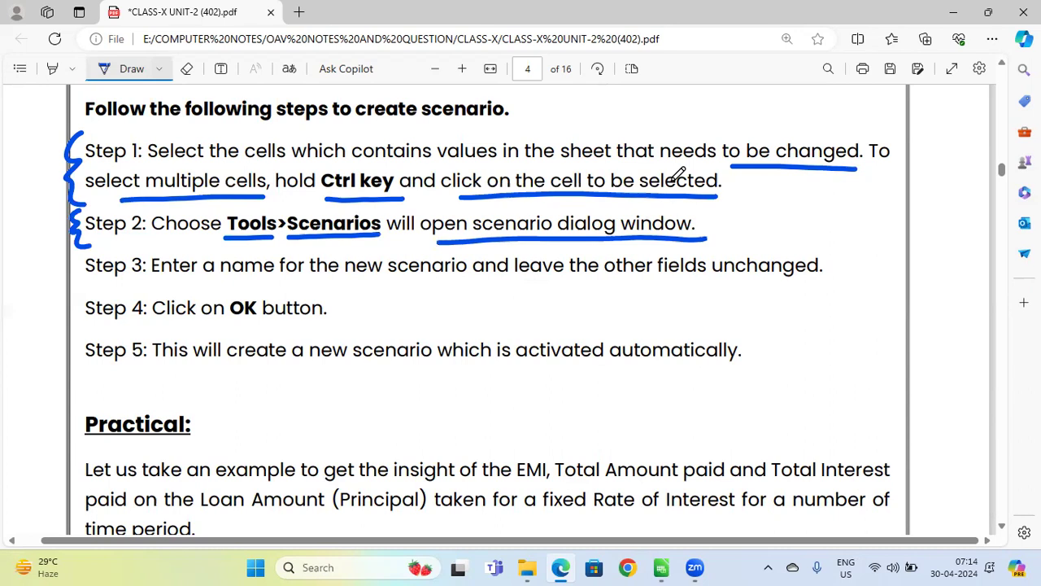
{"action": "left_click_drag", "start_coordinate": [153, 285], "coordinate": [451, 283]}
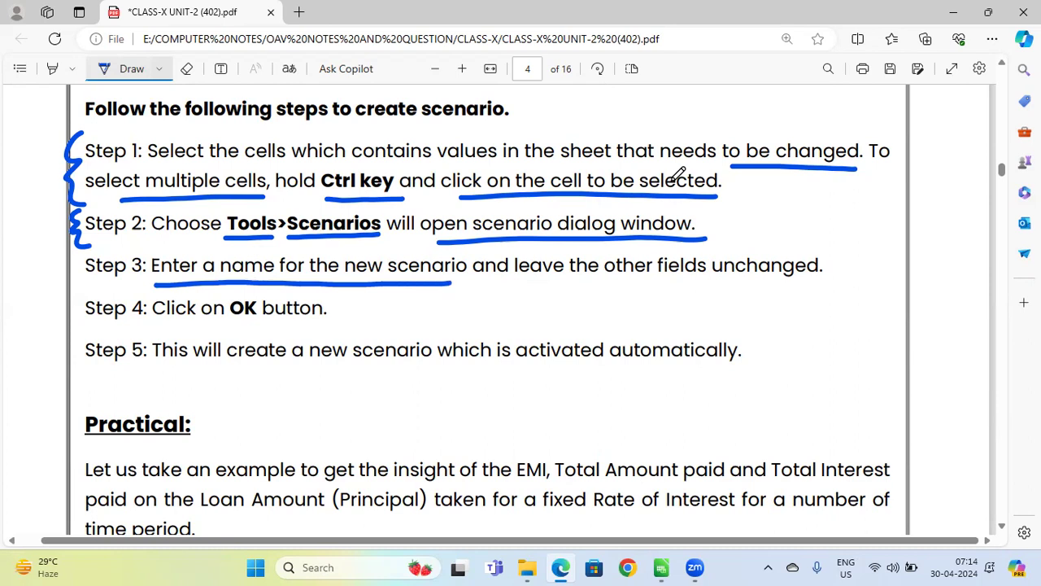
{"action": "left_click_drag", "start_coordinate": [499, 287], "coordinate": [815, 286]}
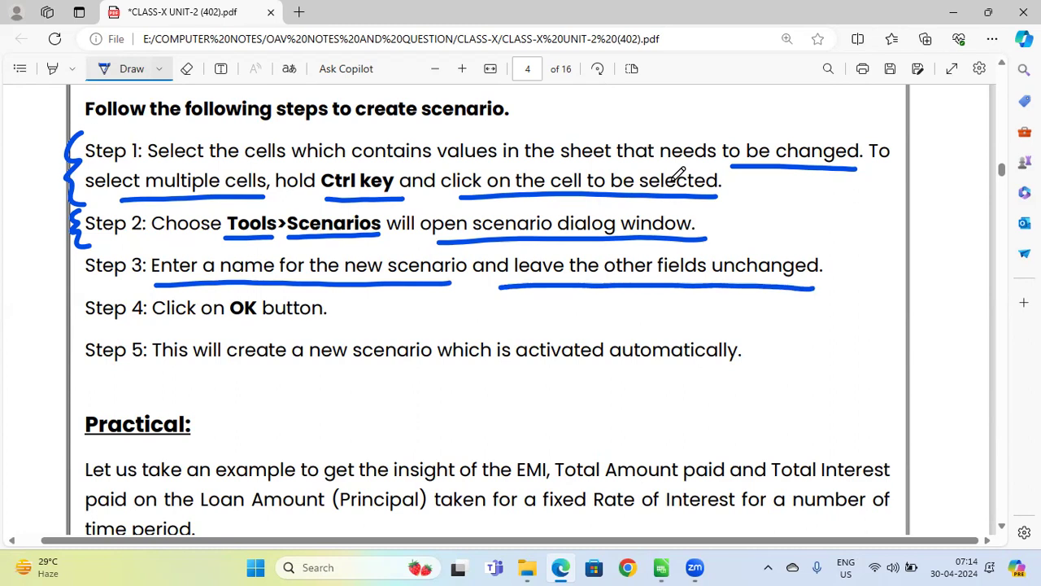
{"action": "left_click_drag", "start_coordinate": [367, 294], "coordinate": [420, 277]}
- Underline OK in Step 4 and all of Step 5, then return to the loan spreadsheet
{"action": "left_click_drag", "start_coordinate": [228, 328], "coordinate": [281, 321]}
{"action": "mouse_move", "coordinate": [184, 380]}
{"action": "left_mouse_down"}
{"action": "mouse_move", "coordinate": [604, 388]}
{"action": "mouse_move", "coordinate": [739, 405]}
{"action": "left_mouse_up"}
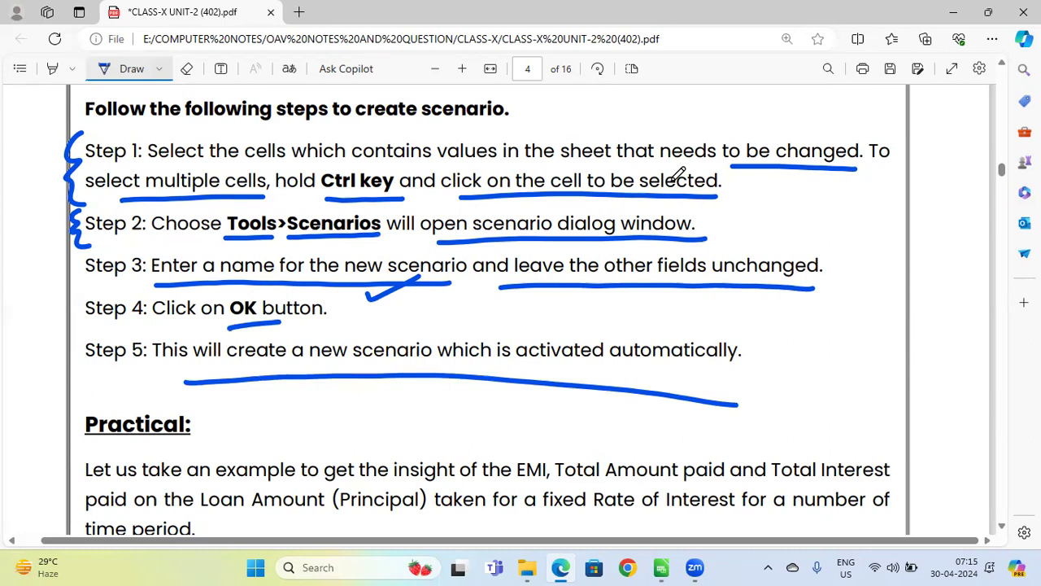
{"action": "key", "text": "Escape"}
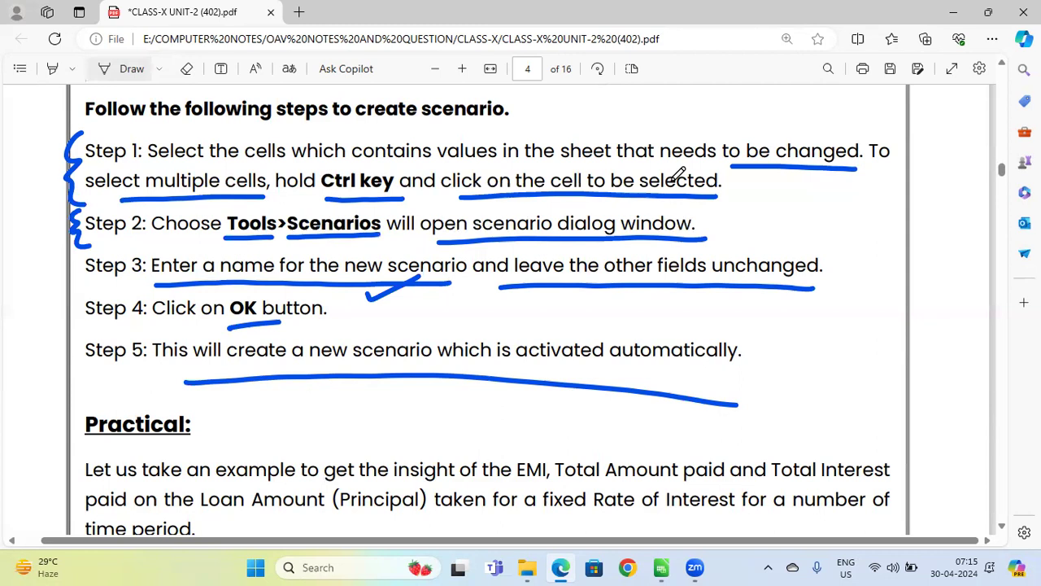
{"action": "key", "text": "alt+Tab"}
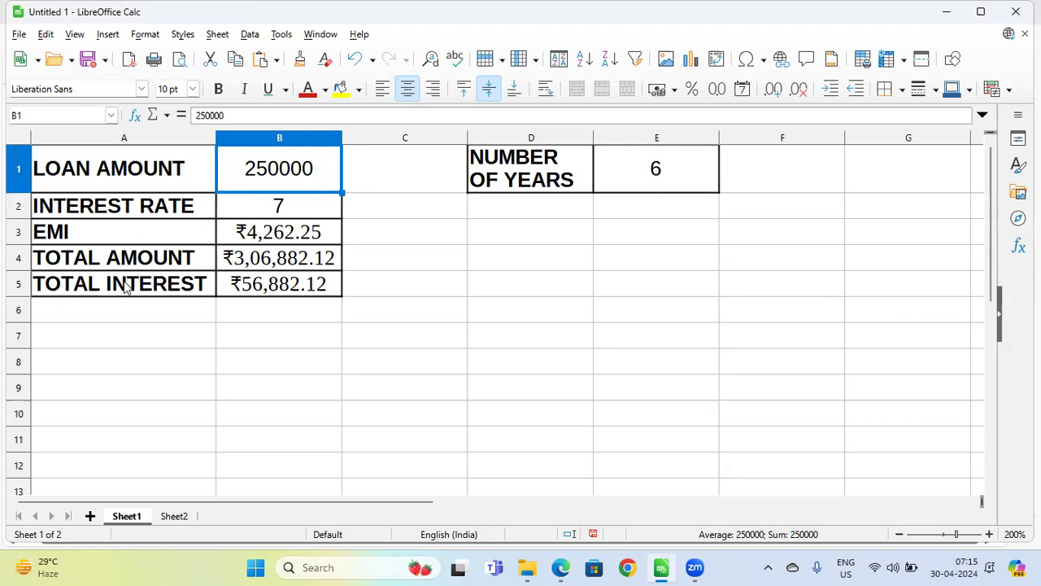
{"action": "left_click", "coordinate": [249, 235]}
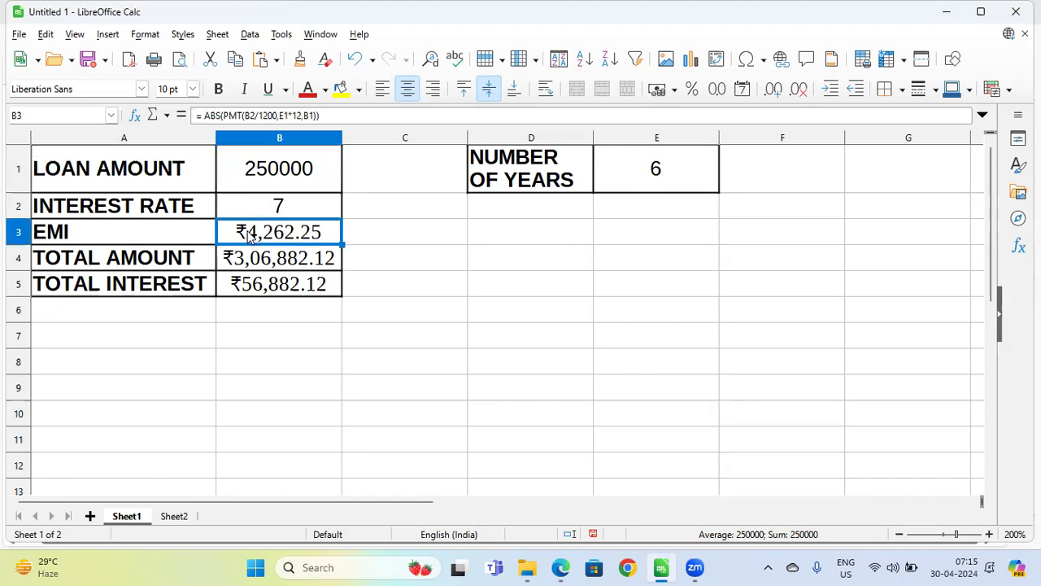
{"action": "double_click", "coordinate": [249, 233]}
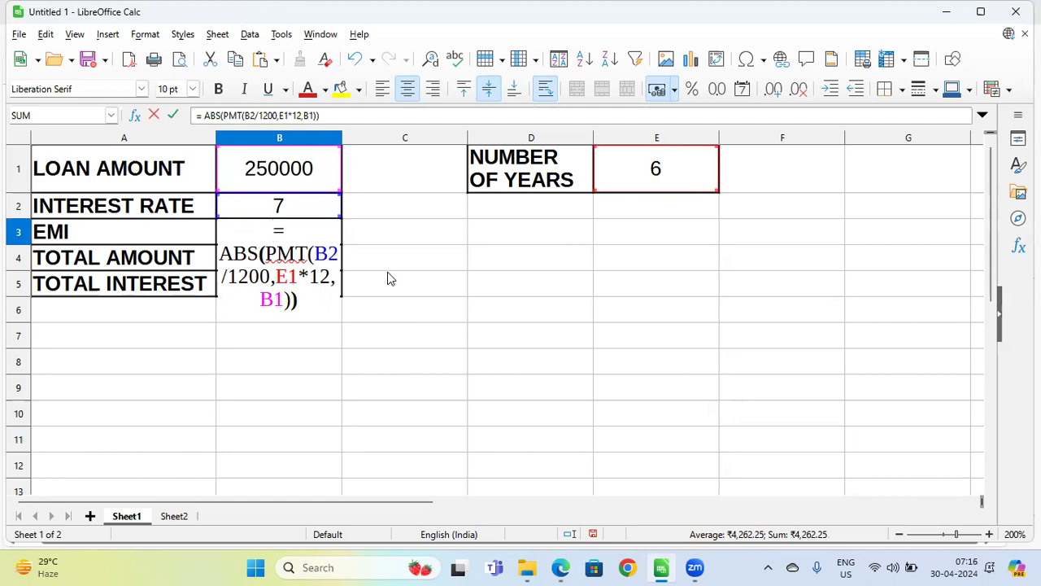
{"action": "key", "text": "Return"}
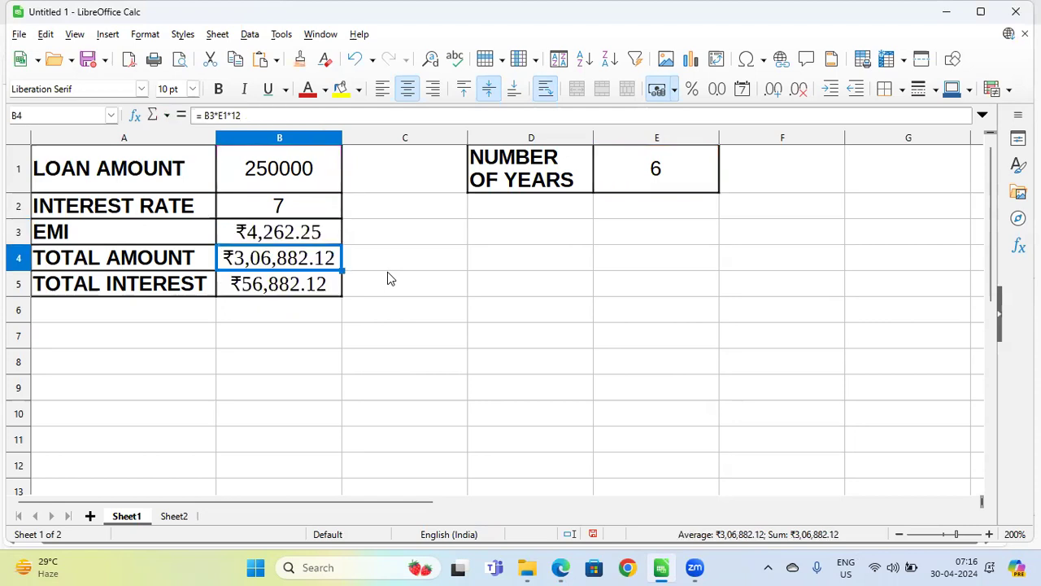
{"action": "double_click", "coordinate": [304, 264]}
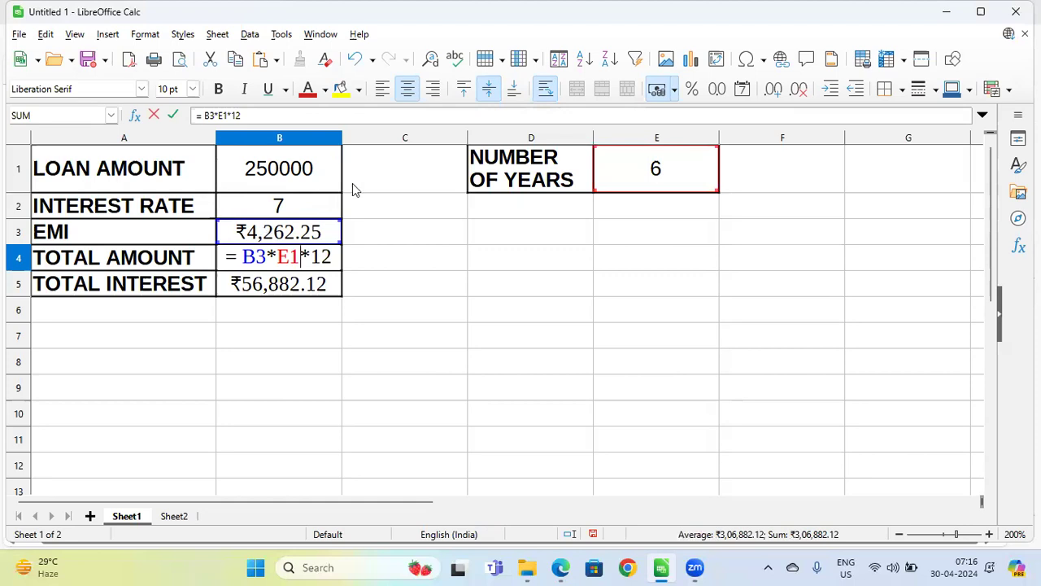
{"action": "left_click", "coordinate": [653, 165]}
- Check the total interest formula in B5, then select loan amount B1 and years E1 together
{"action": "key", "text": "Return"}
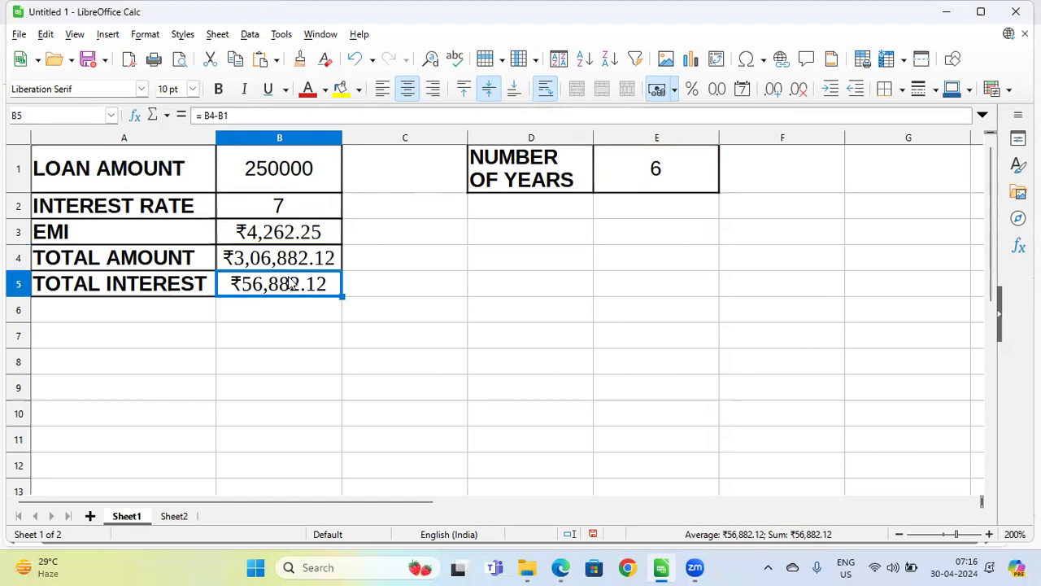
{"action": "double_click", "coordinate": [290, 283]}
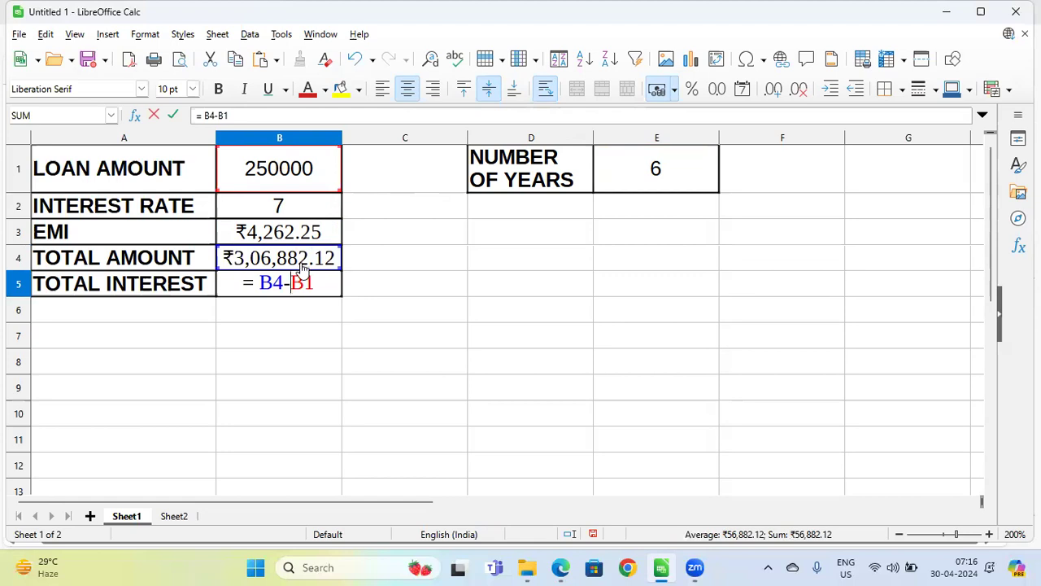
{"action": "key", "text": "Return"}
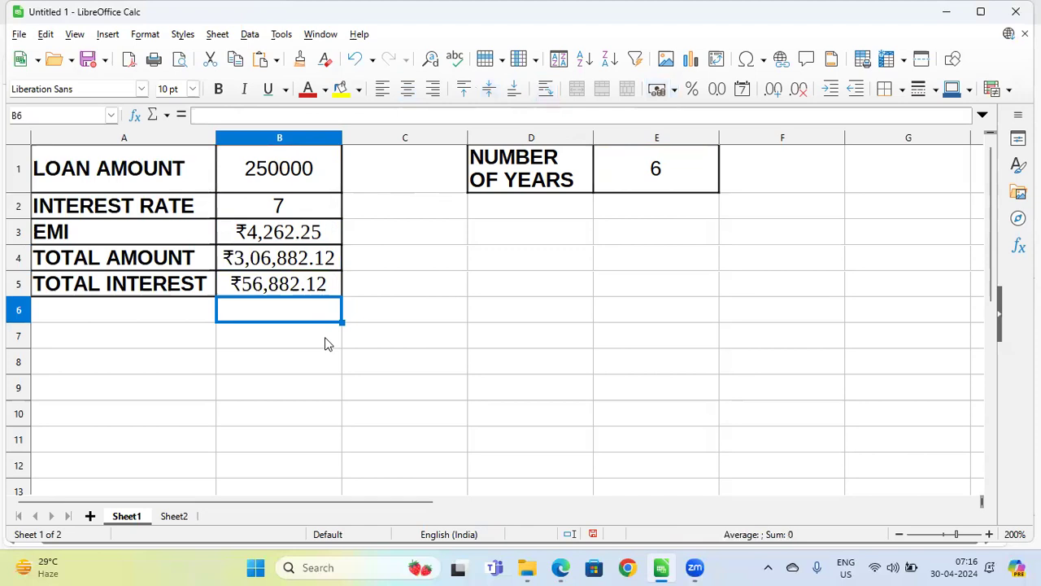
{"action": "left_click", "coordinate": [271, 289]}
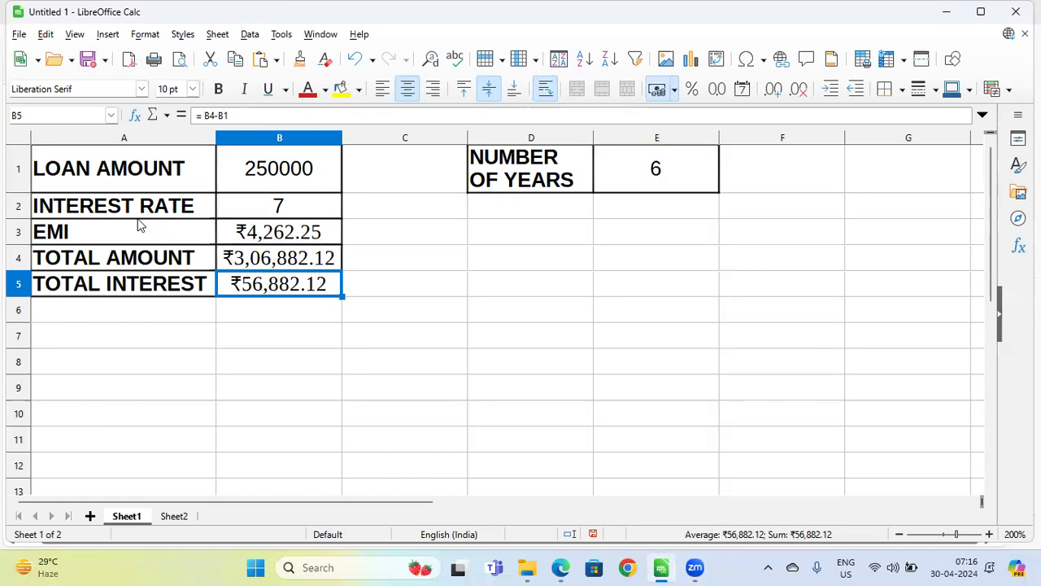
{"action": "left_click", "coordinate": [271, 180]}
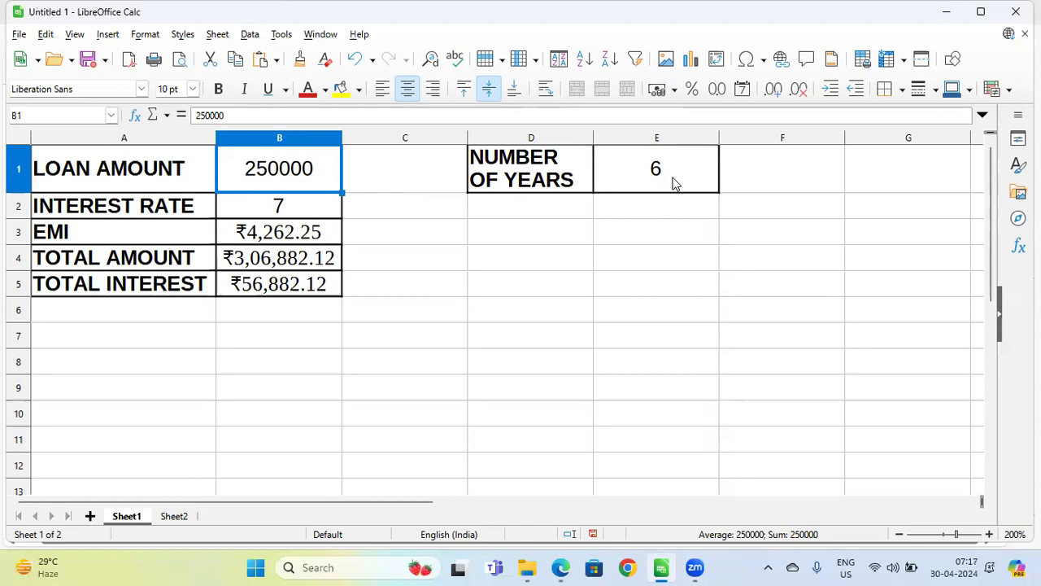
{"action": "left_click", "coordinate": [673, 179], "text": "ctrl"}
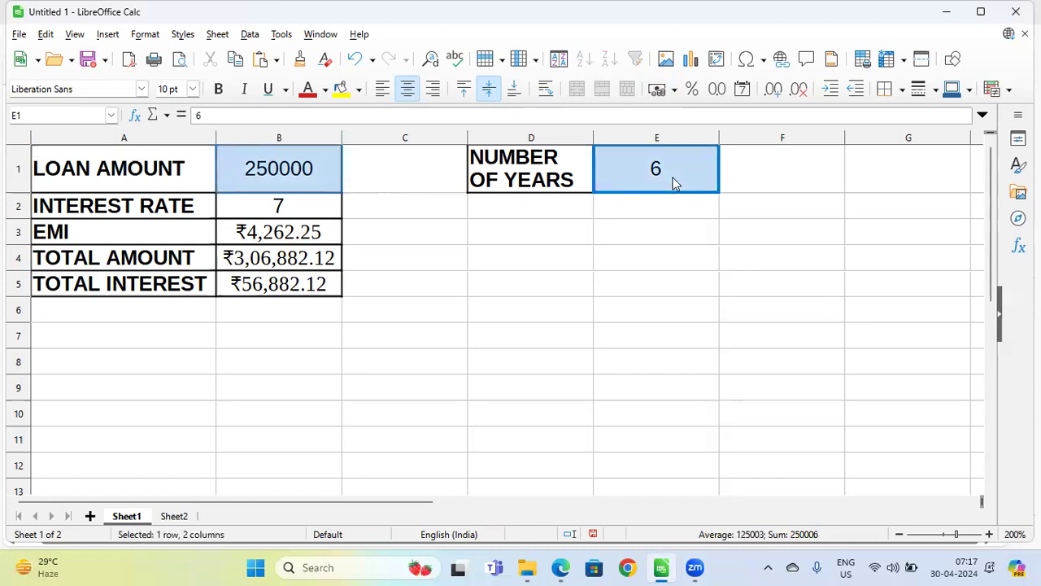
- Create a scenario named LOAN from Tools > Scenarios for the selected B1 and E1 cells
{"action": "left_click", "coordinate": [279, 36]}
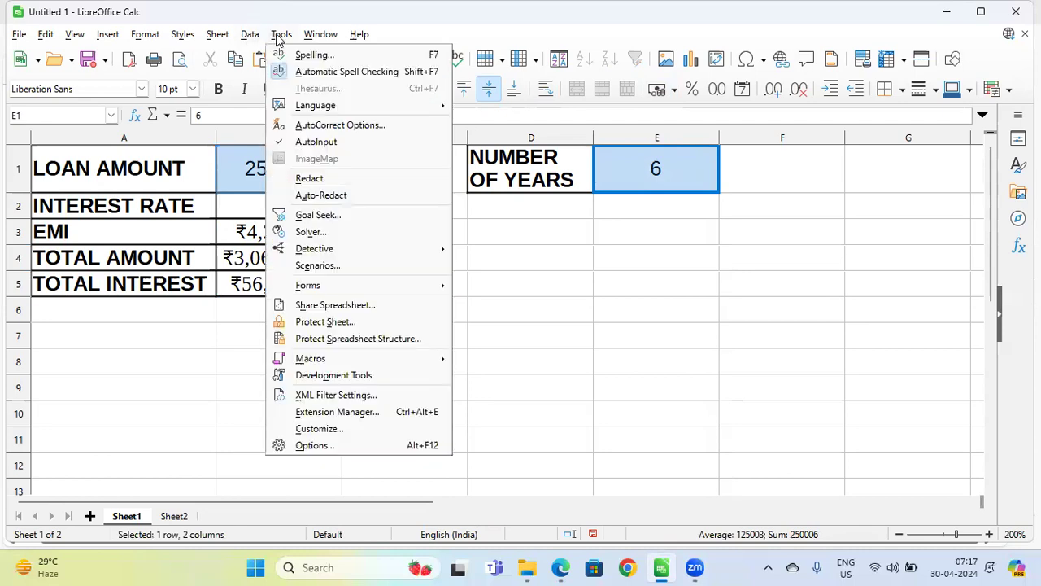
{"action": "left_click", "coordinate": [318, 266]}
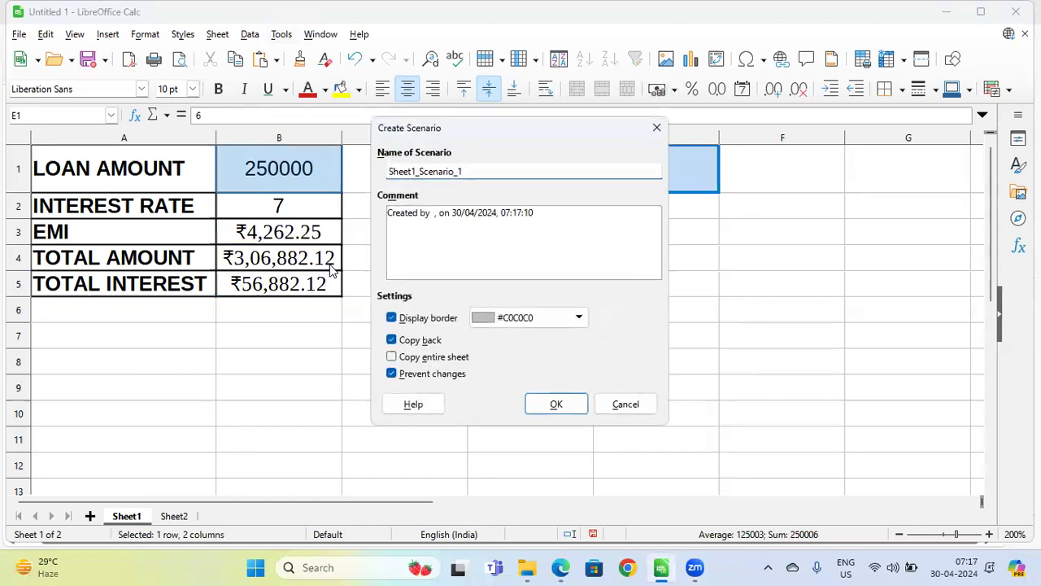
{"action": "left_click", "coordinate": [469, 175]}
{"action": "key", "text": "BackSpace"}
{"action": "key", "text": "BackSpace"}
{"action": "key", "text": "BackSpace"}
{"action": "key", "text": "BackSpace"}
{"action": "key", "text": "BackSpace"}
{"action": "key", "text": "BackSpace"}
{"action": "key", "text": "BackSpace"}
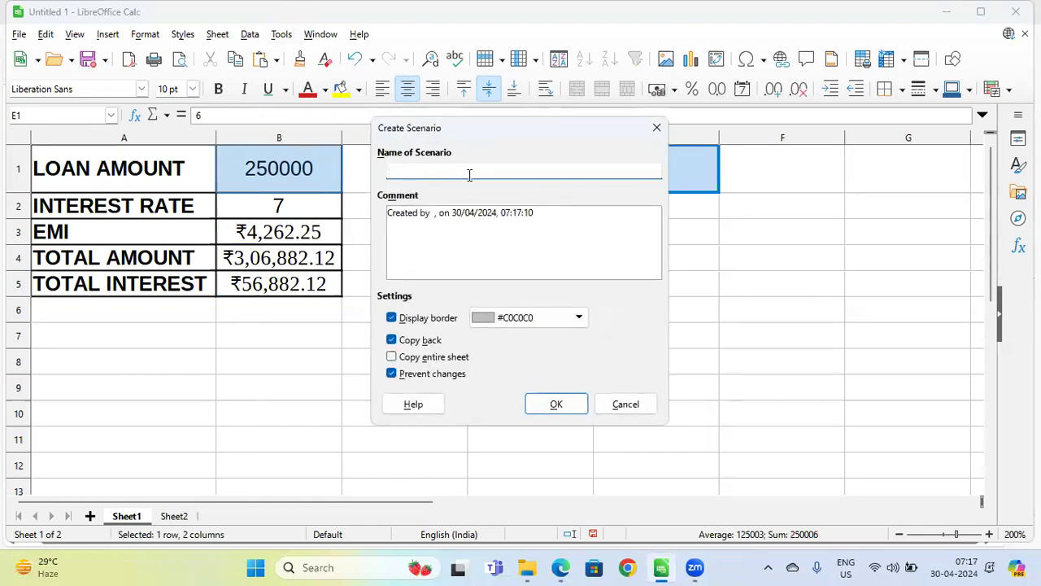
{"action": "type", "text": "LOAN"}
{"action": "left_click", "coordinate": [569, 409]}
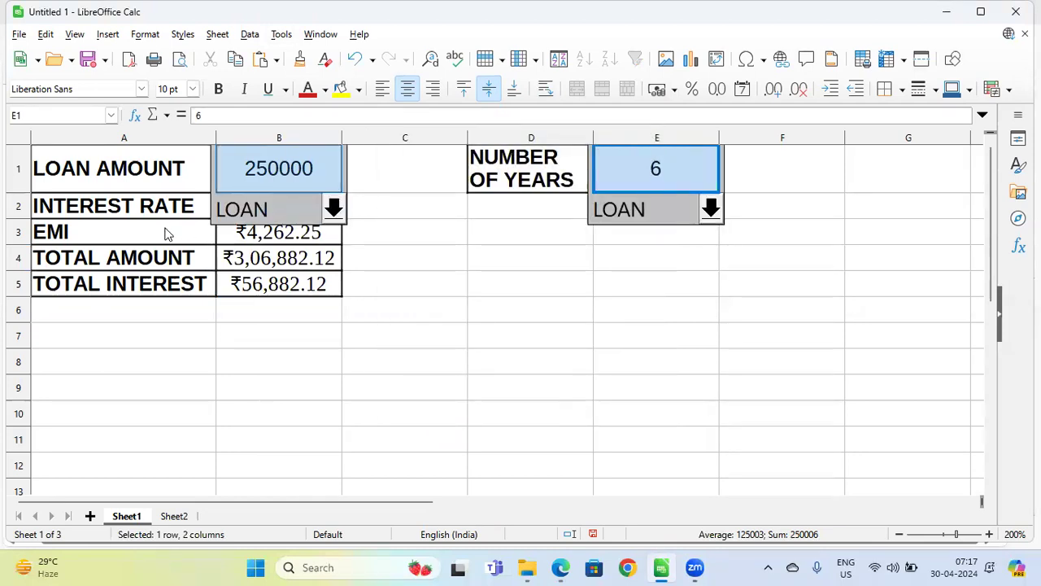
- Enlarge row 2 and adjust row 1's height around the LOAN scenario boxes, then select B1
{"action": "left_click_drag", "start_coordinate": [18, 219], "coordinate": [28, 255]}
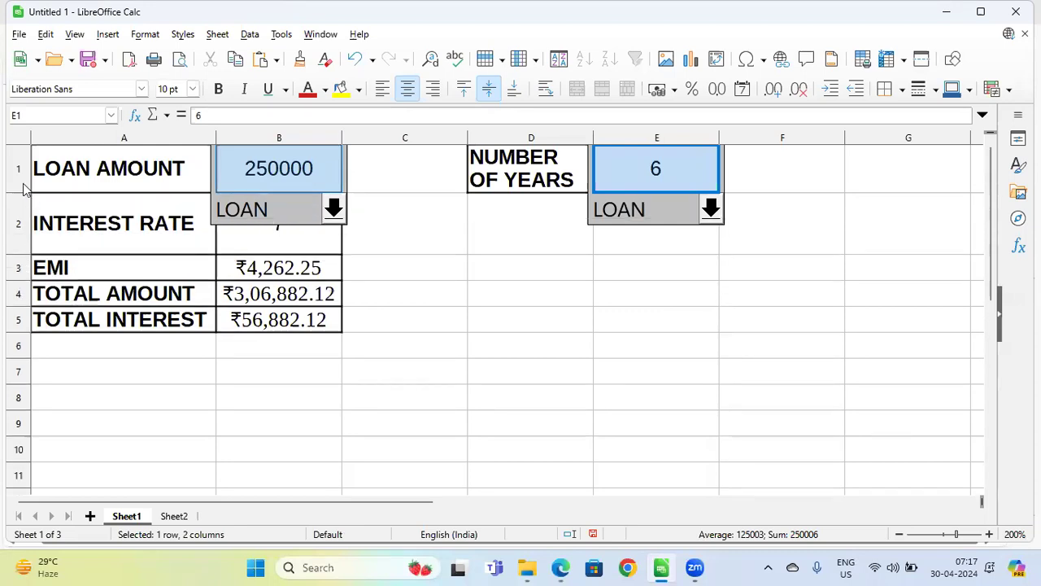
{"action": "left_click_drag", "start_coordinate": [16, 192], "coordinate": [26, 232]}
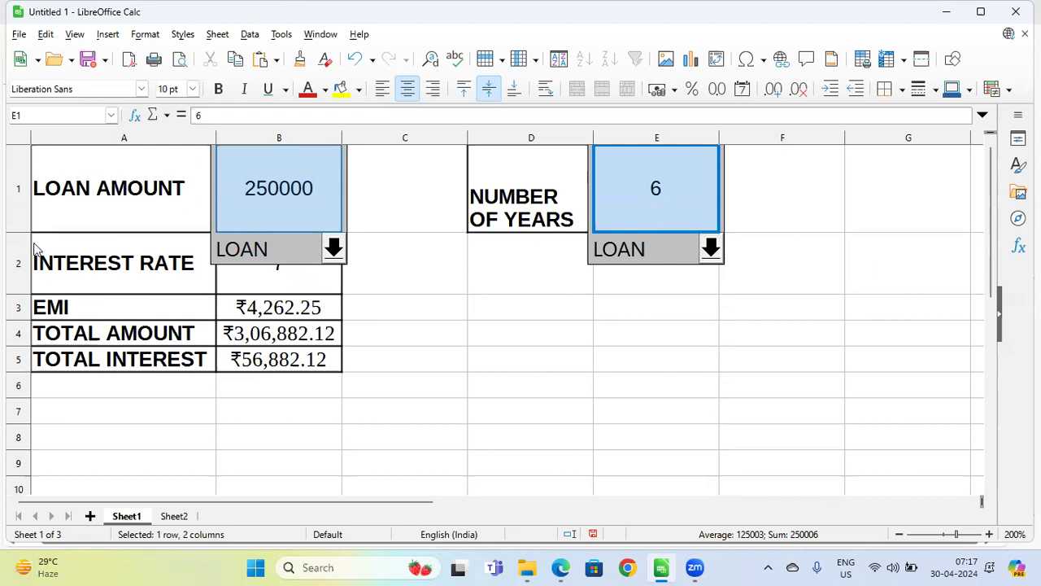
{"action": "left_click_drag", "start_coordinate": [16, 233], "coordinate": [17, 197]}
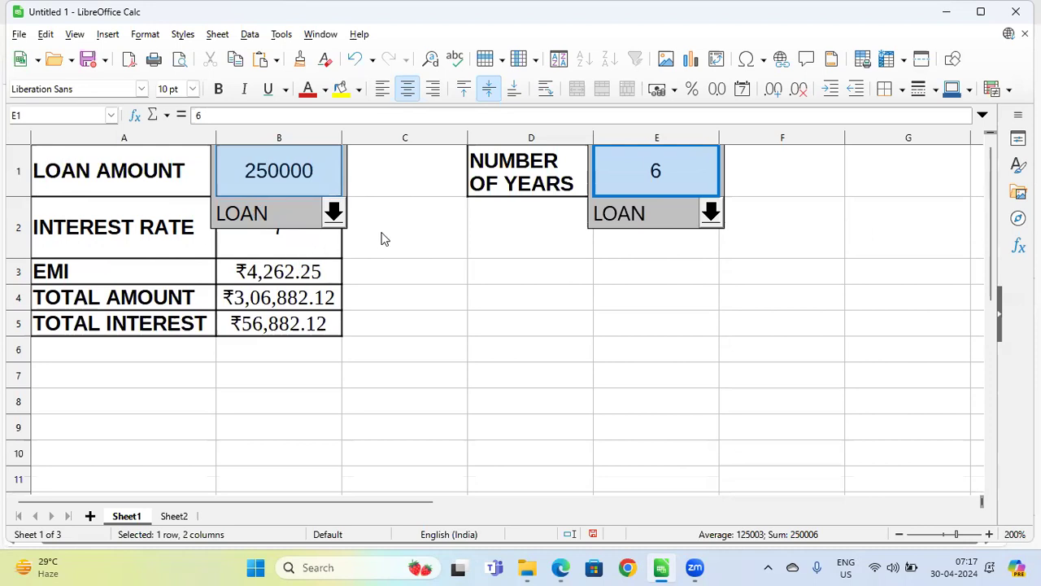
{"action": "left_click", "coordinate": [336, 184]}
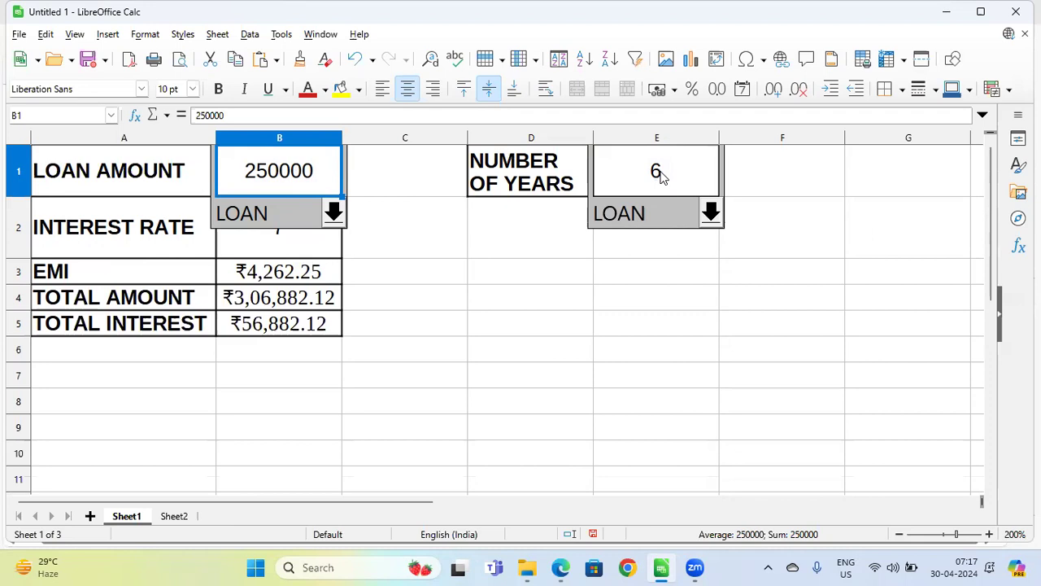
- Change the loan amount in B1 from 250000 to 125000
{"action": "double_click", "coordinate": [307, 168]}
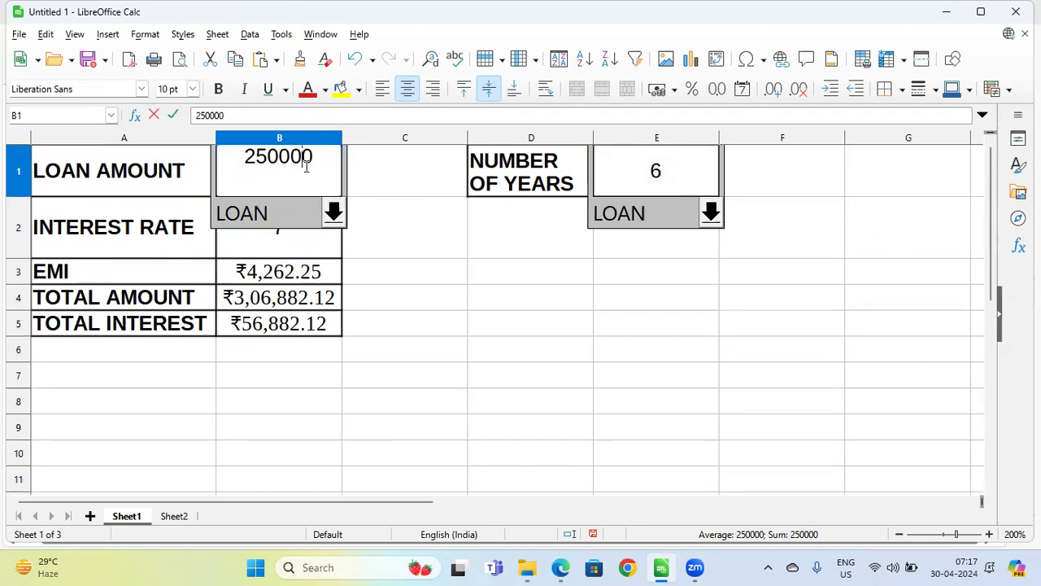
{"action": "key", "text": "BackSpace"}
{"action": "key", "text": "BackSpace"}
{"action": "key", "text": "BackSpace"}
{"action": "key", "text": "BackSpace"}
{"action": "key", "text": "BackSpace"}
{"action": "key", "text": "BackSpace"}
{"action": "type", "text": "12"}
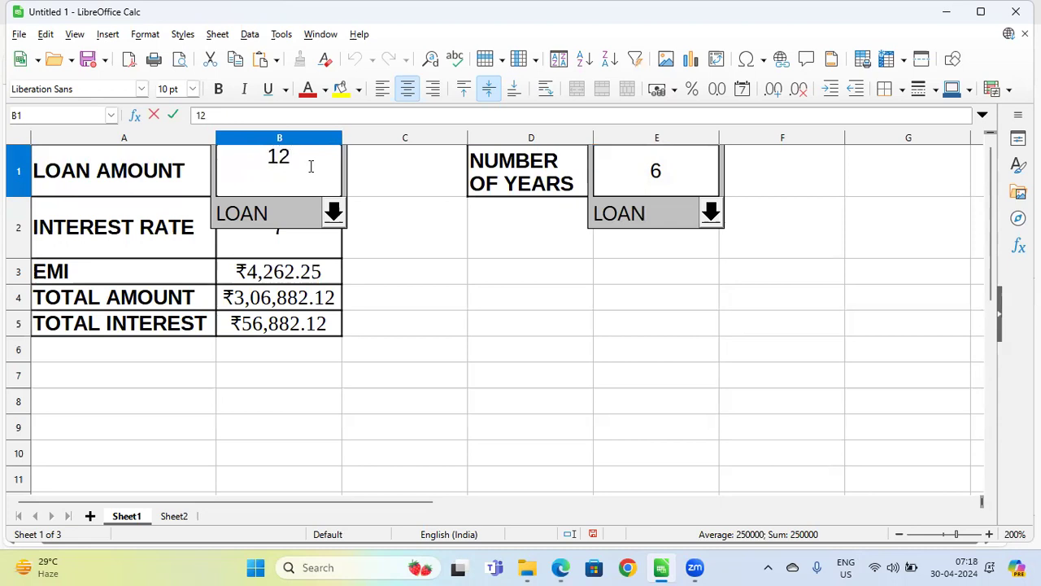
{"action": "type", "text": "5000"}
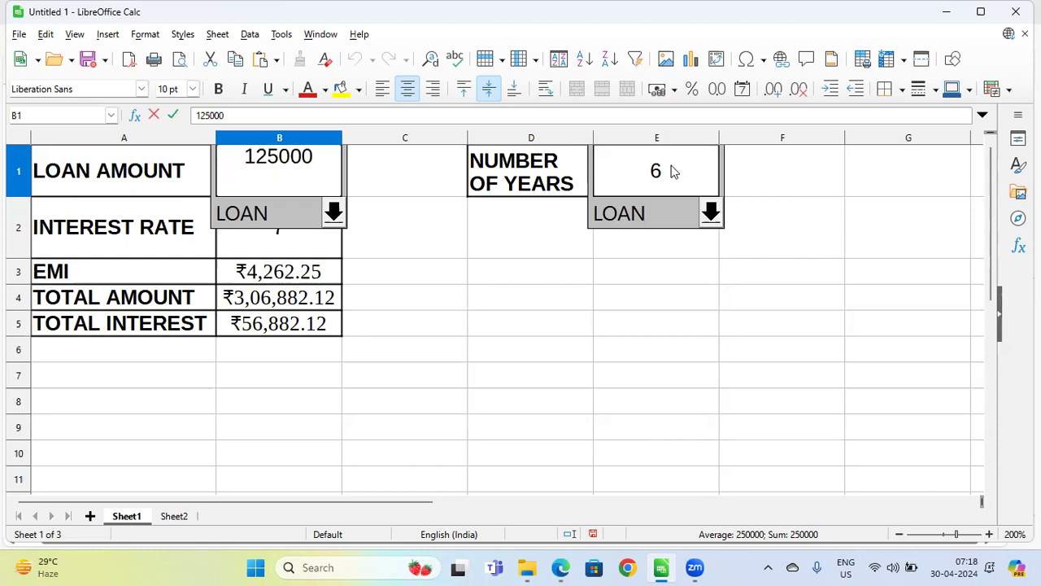
{"action": "left_click", "coordinate": [544, 256]}
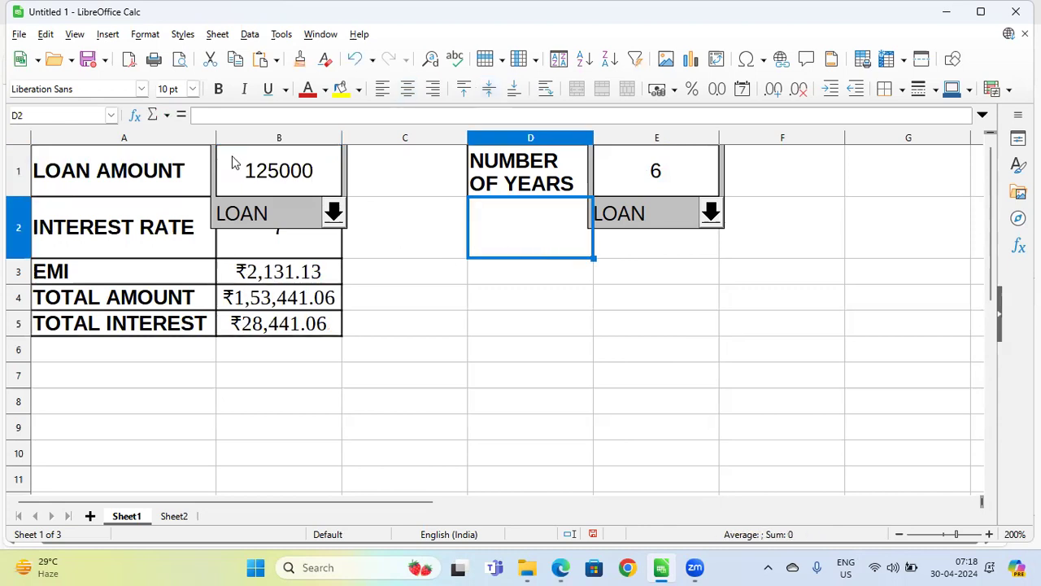
- Change the number of years in E1 from 6 to 8
{"action": "left_click", "coordinate": [658, 181]}
{"action": "double_click", "coordinate": [657, 181]}
{"action": "double_click", "coordinate": [657, 175]}
{"action": "key", "text": "BackSpace"}
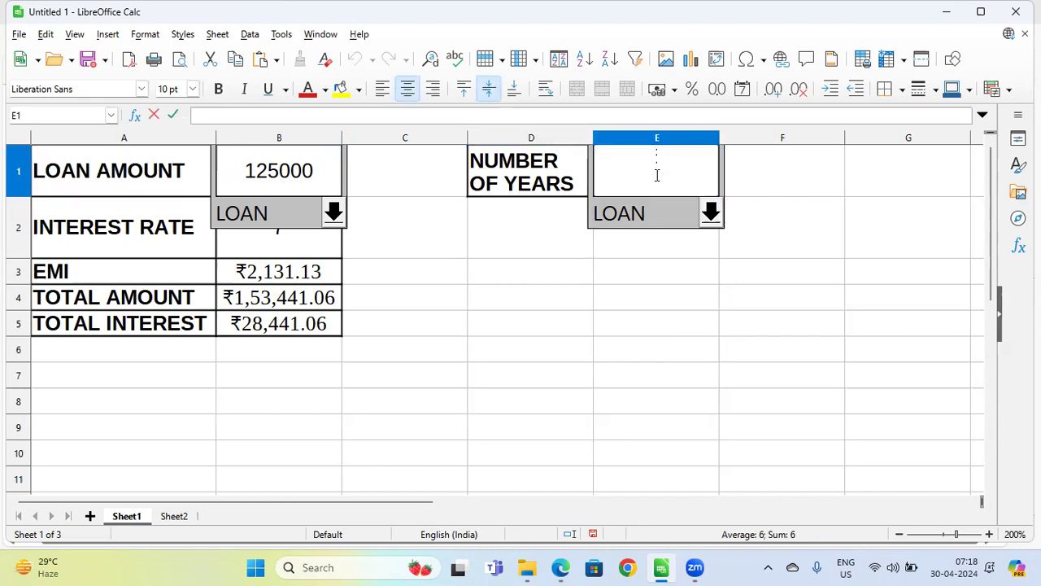
{"action": "type", "text": "8"}
{"action": "key", "text": "Return"}
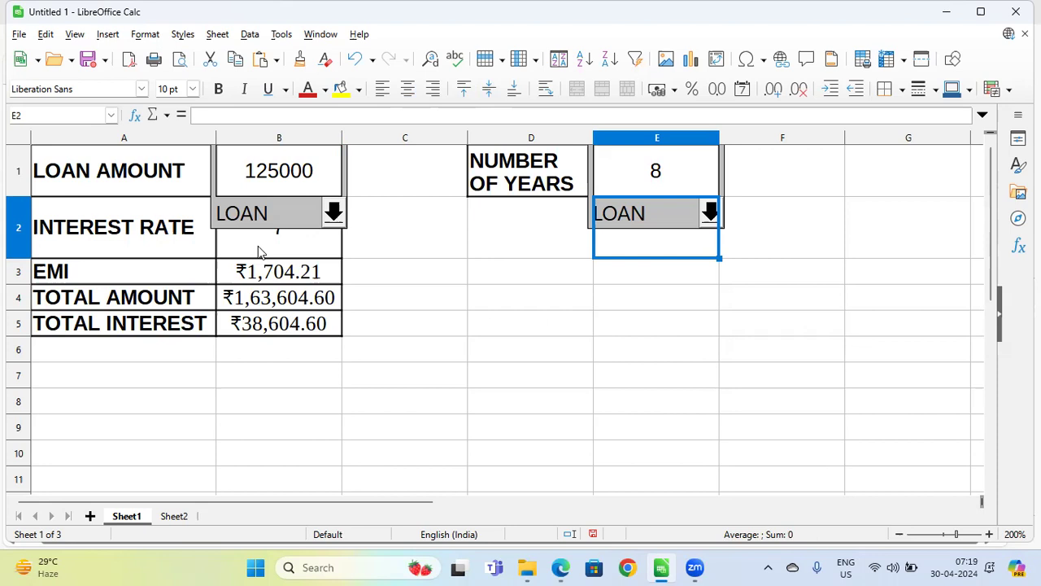
- Scroll the PDF notes down to Step 1 on page 4, comparing with the loan spreadsheet
{"action": "key", "text": "alt+Tab"}
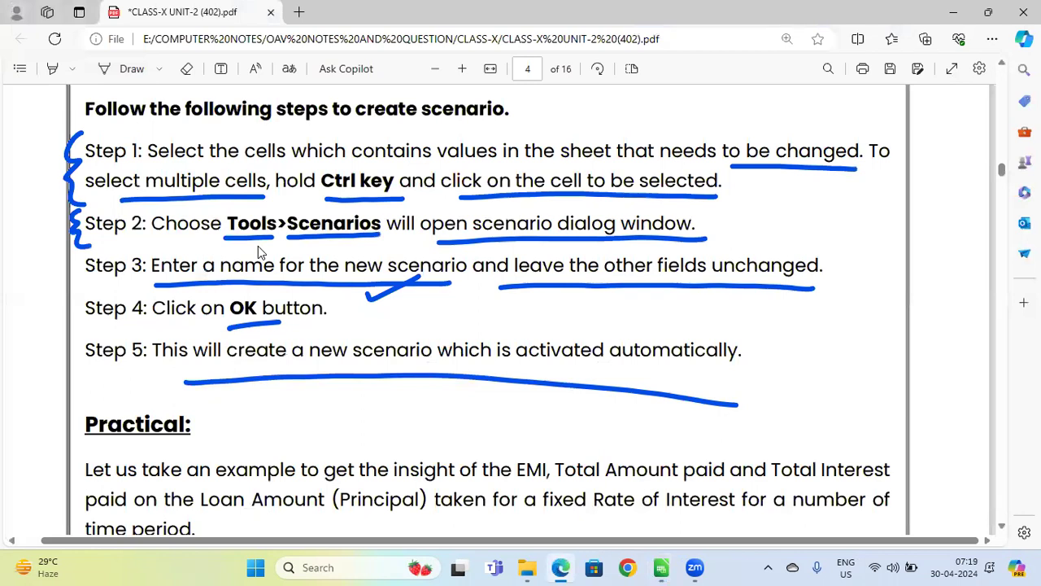
{"action": "scroll", "coordinate": [258, 248], "scroll_direction": "down", "scroll_amount": 3}
{"action": "scroll", "coordinate": [258, 249], "scroll_direction": "down", "scroll_amount": 1}
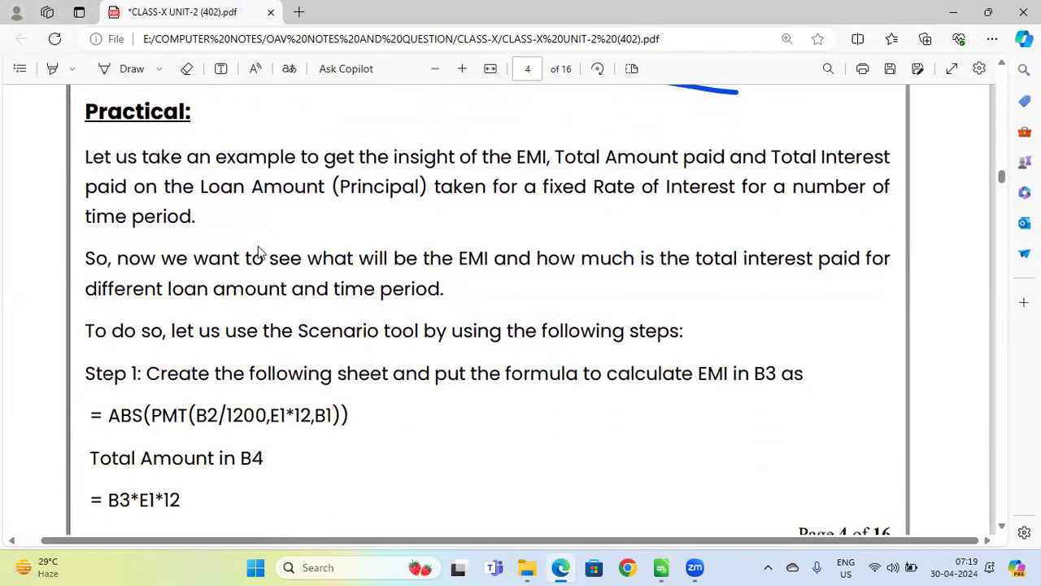
{"action": "scroll", "coordinate": [258, 250], "scroll_direction": "down", "scroll_amount": 1}
{"action": "scroll", "coordinate": [258, 251], "scroll_direction": "down", "scroll_amount": 1}
{"action": "scroll", "coordinate": [259, 252], "scroll_direction": "down", "scroll_amount": 1}
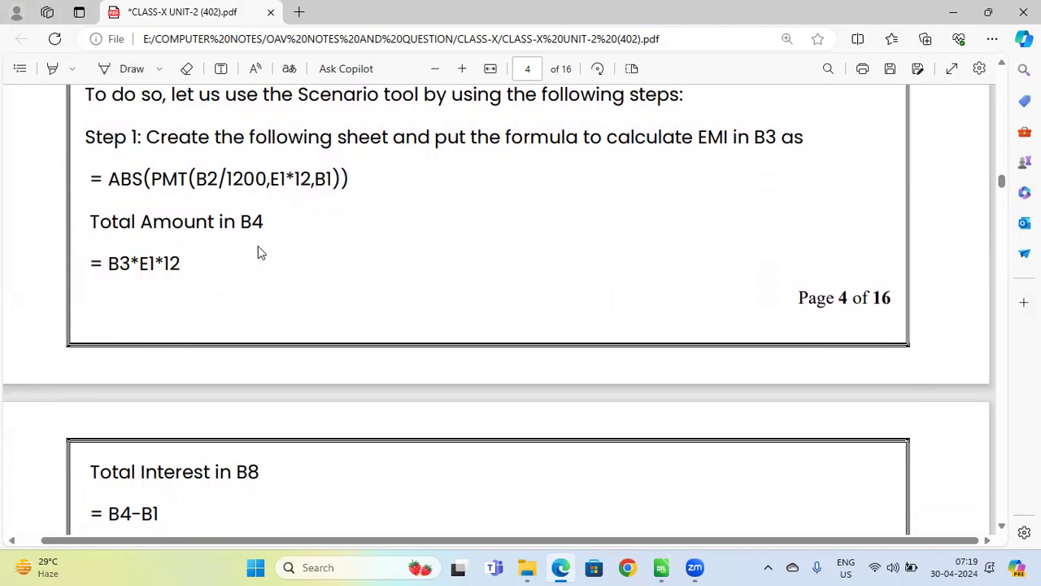
{"action": "key", "text": "alt+Tab"}
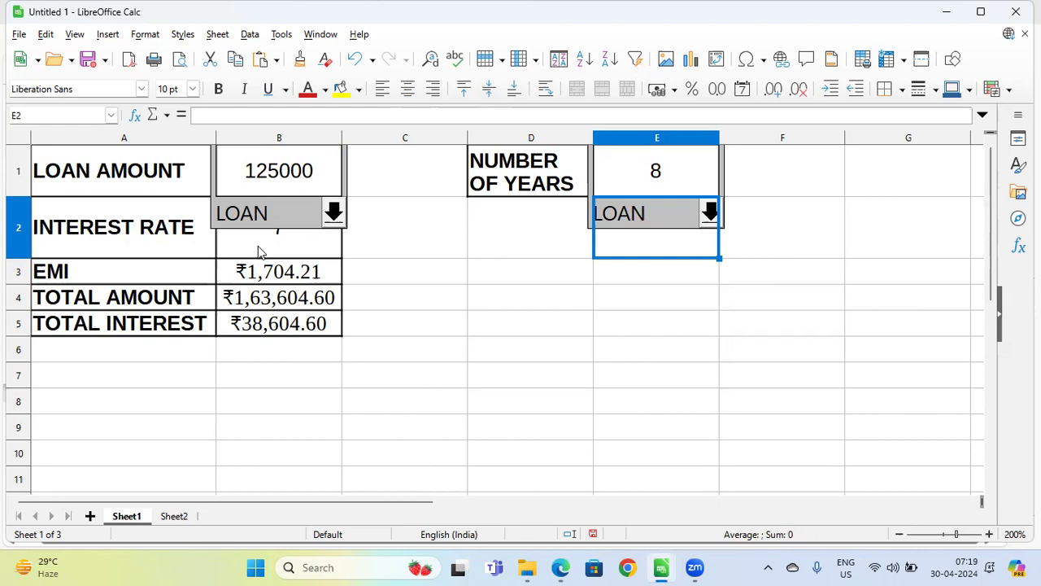
{"action": "key", "text": "alt+Tab"}
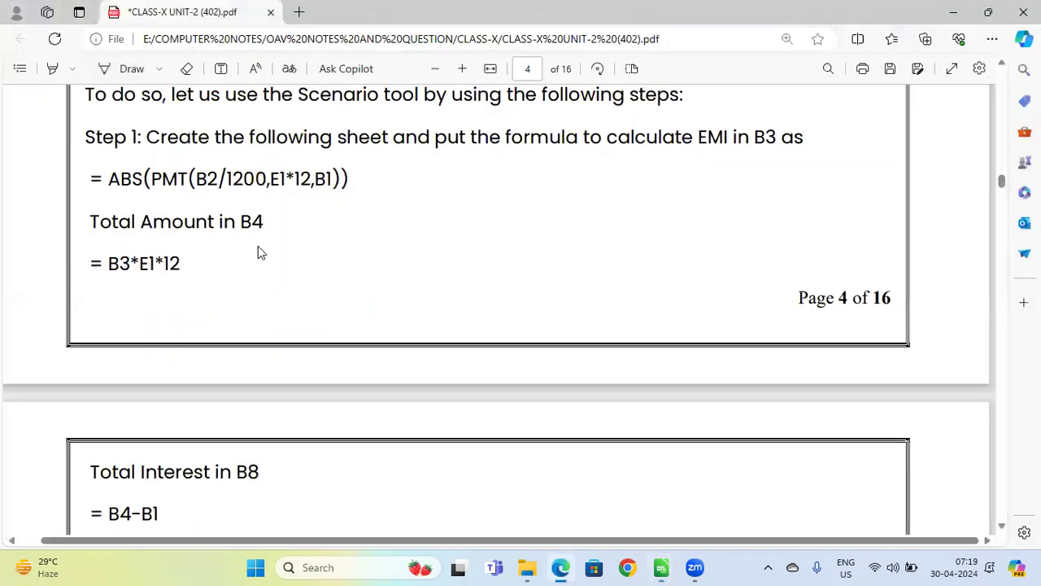
- Circle the ABS(PMT) EMI and =B3*E1*12 formulas in ink, underline Total Amount, then reach page 5
{"action": "left_click", "coordinate": [132, 68]}
{"action": "mouse_move", "coordinate": [256, 206]}
{"action": "left_mouse_down"}
{"action": "mouse_move", "coordinate": [102, 162]}
{"action": "mouse_move", "coordinate": [258, 210]}
{"action": "left_mouse_up"}
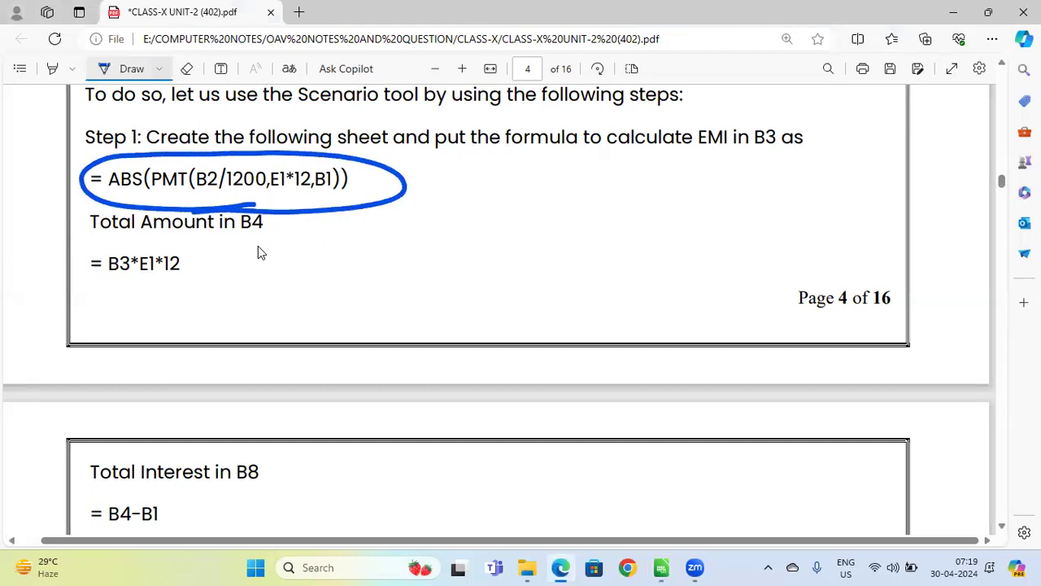
{"action": "mouse_move", "coordinate": [224, 148]}
{"action": "left_mouse_down"}
{"action": "mouse_move", "coordinate": [130, 163]}
{"action": "mouse_move", "coordinate": [151, 171]}
{"action": "left_mouse_up"}
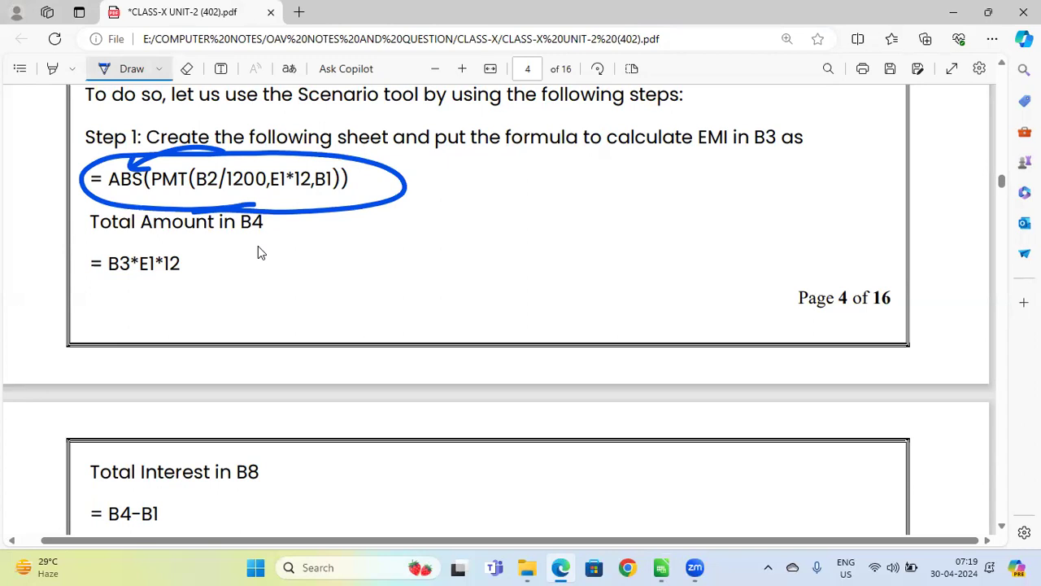
{"action": "left_click_drag", "start_coordinate": [92, 242], "coordinate": [226, 241]}
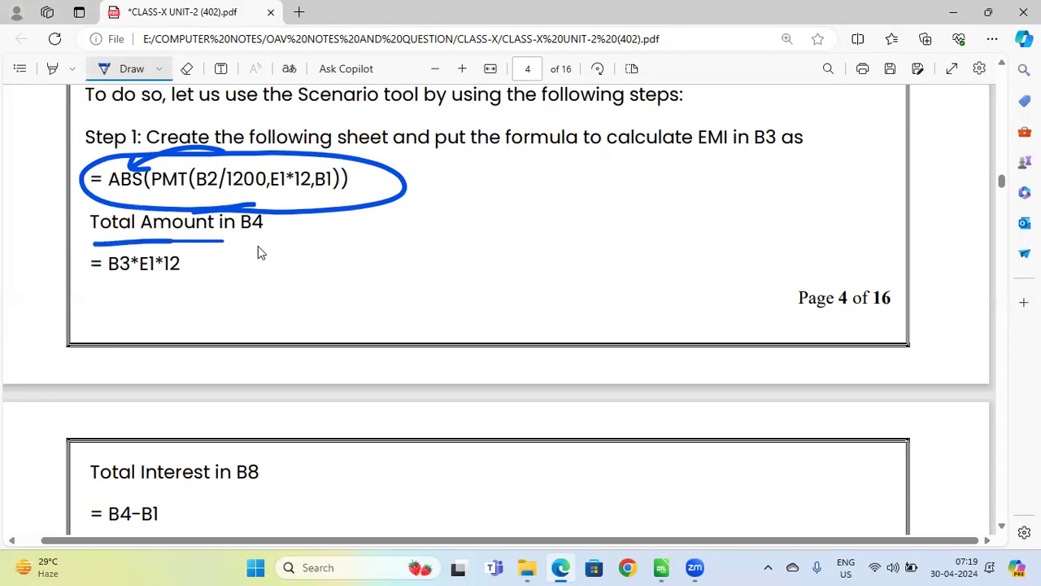
{"action": "mouse_move", "coordinate": [122, 244]}
{"action": "left_mouse_down"}
{"action": "mouse_move", "coordinate": [214, 271]}
{"action": "mouse_move", "coordinate": [225, 261]}
{"action": "left_mouse_up"}
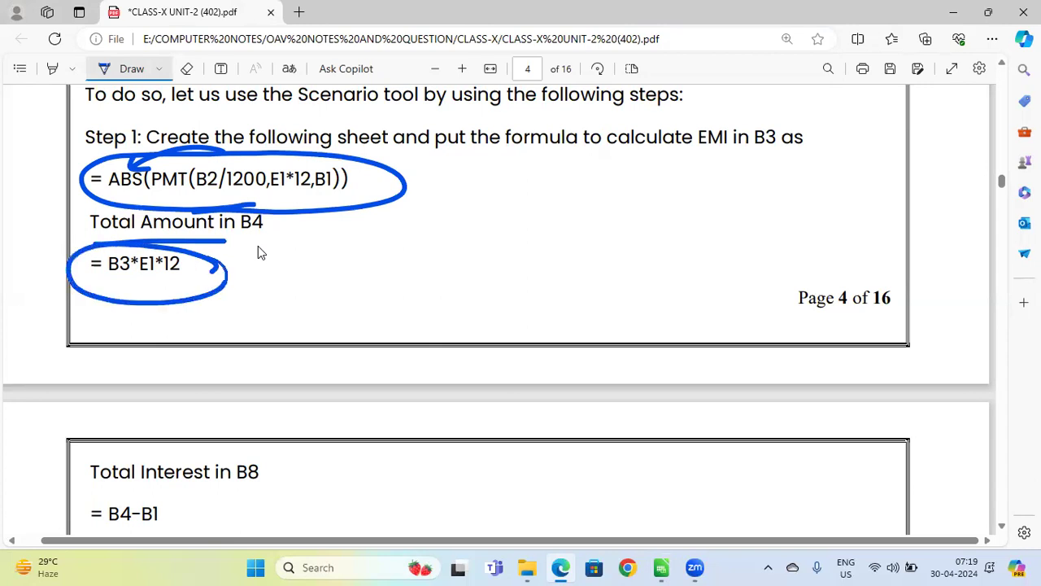
{"action": "key", "text": "alt+d"}
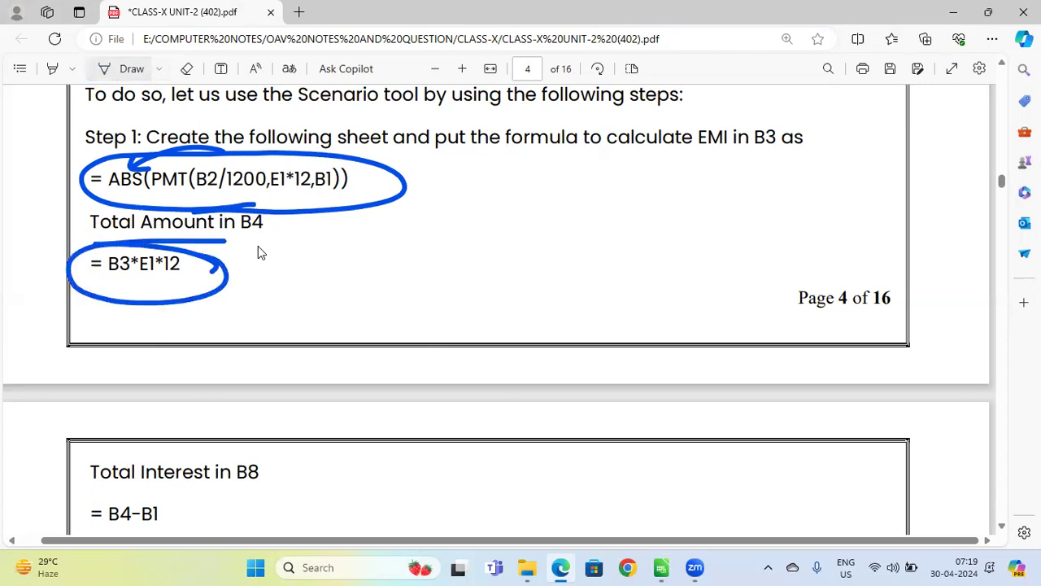
{"action": "scroll", "coordinate": [257, 246], "scroll_direction": "down", "scroll_amount": 1}
{"action": "scroll", "coordinate": [258, 246], "scroll_direction": "down", "scroll_amount": 3}
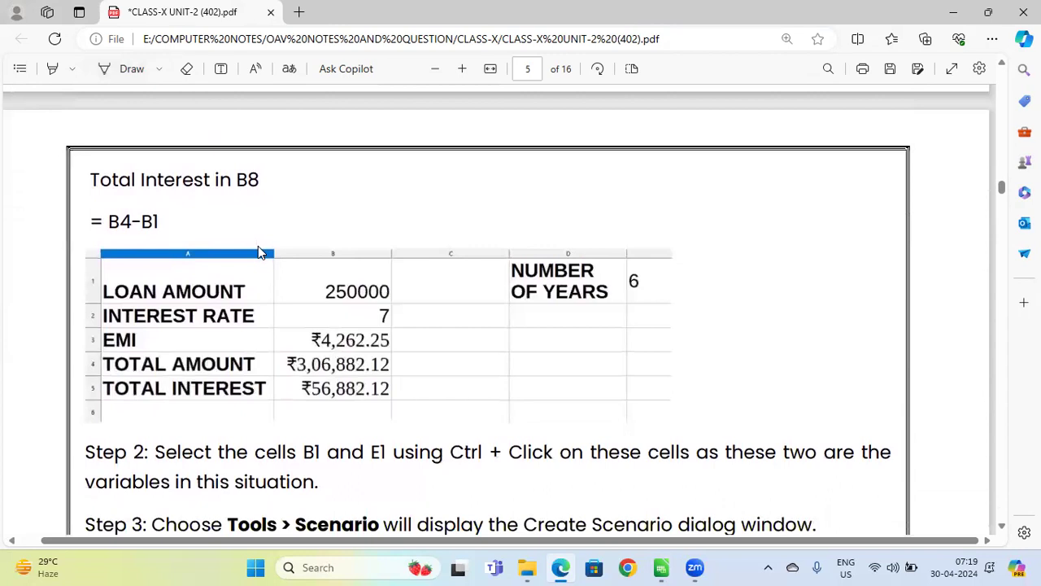
- Strike out B8 in the Total Interest line, write B5, and circle the =B4-B1 formula
{"action": "key", "text": "alt+d"}
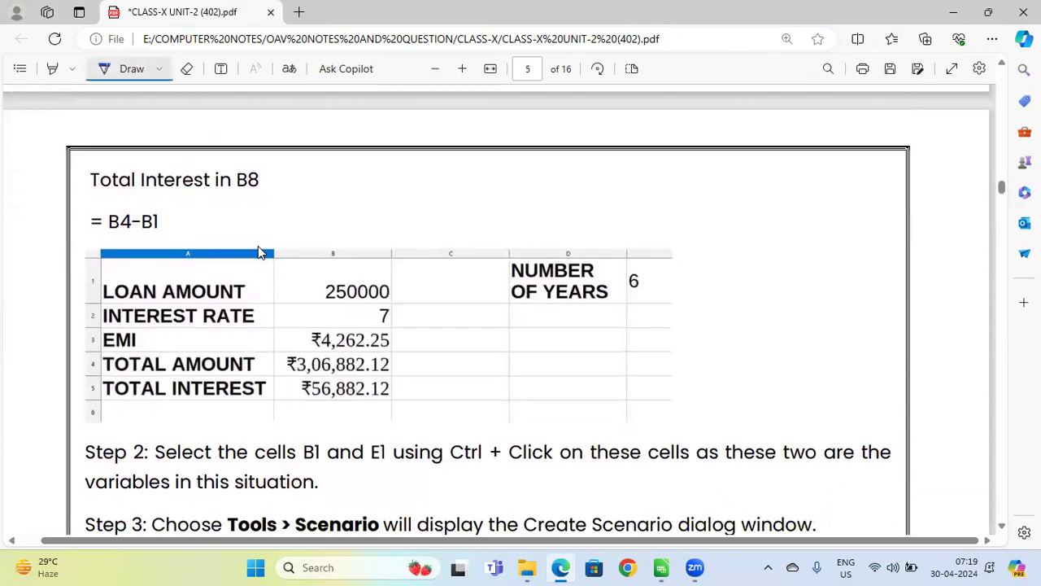
{"action": "key", "text": "alt+Tab"}
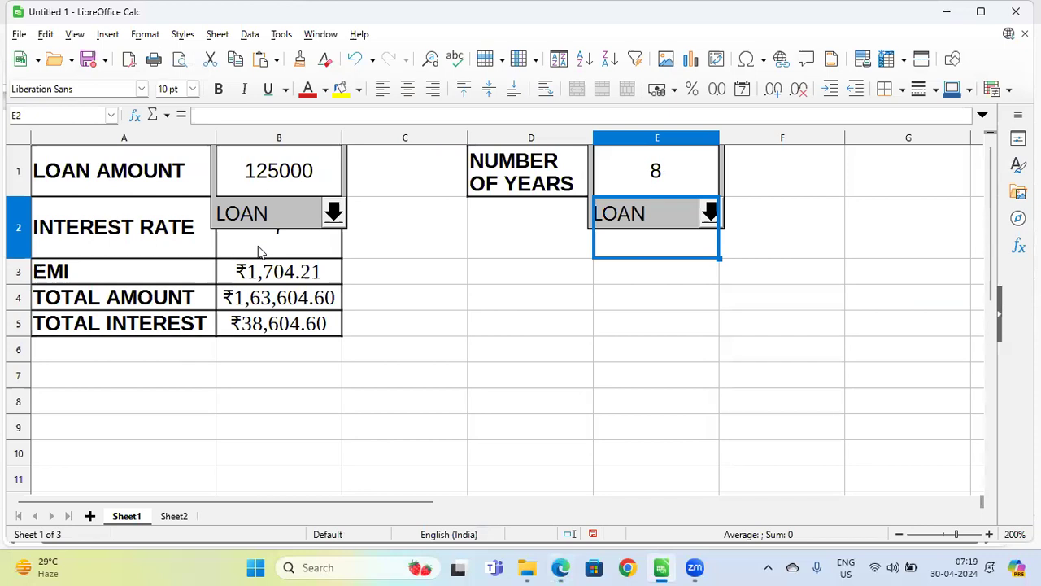
{"action": "key", "text": "alt+Tab"}
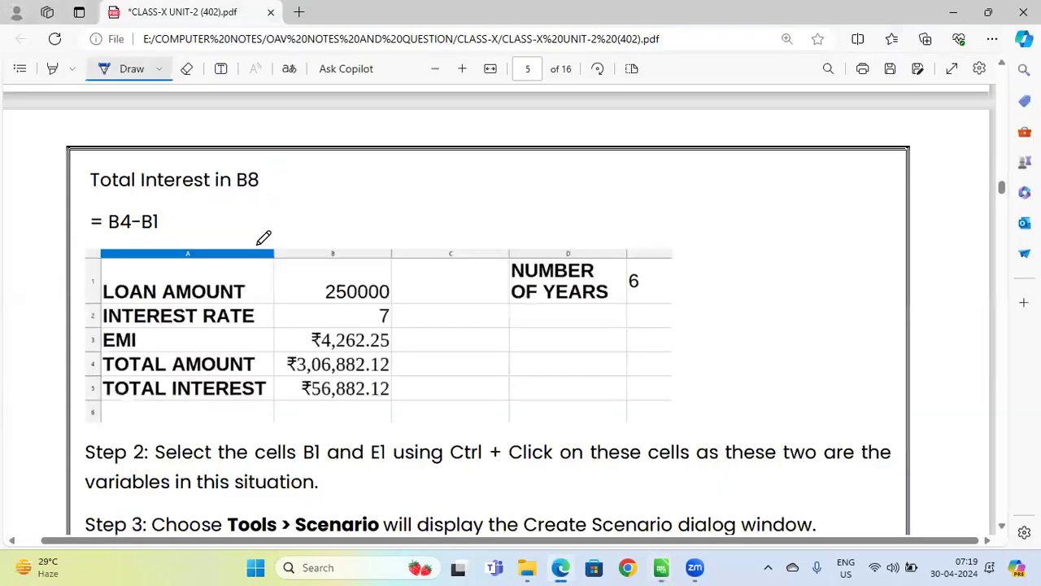
{"action": "mouse_move", "coordinate": [265, 172]}
{"action": "left_mouse_down"}
{"action": "mouse_move", "coordinate": [231, 190]}
{"action": "mouse_move", "coordinate": [257, 176]}
{"action": "mouse_move", "coordinate": [287, 194]}
{"action": "left_mouse_up"}
{"action": "left_click_drag", "start_coordinate": [287, 168], "coordinate": [289, 193]}
{"action": "mouse_move", "coordinate": [340, 170]}
{"action": "left_mouse_down"}
{"action": "mouse_move", "coordinate": [323, 197]}
{"action": "mouse_move", "coordinate": [386, 160]}
{"action": "left_mouse_up"}
{"action": "left_click_drag", "start_coordinate": [181, 205], "coordinate": [193, 210]}
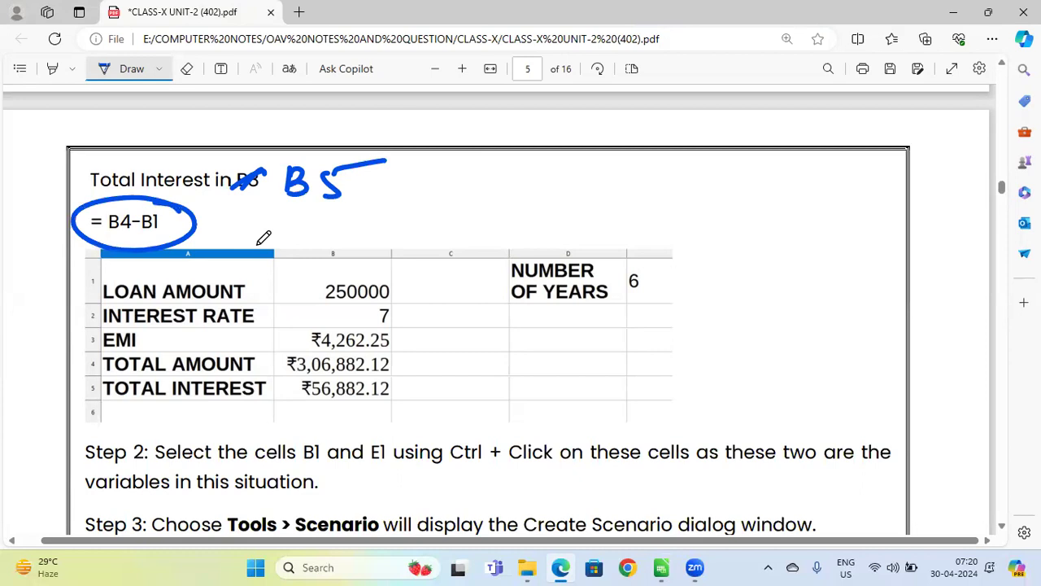
- Tick the LOAN AMOUNT, INTEREST RATE, NUMBER OF YEARS, EMI, TOTAL AMOUNT and TOTAL INTEREST labels
{"action": "left_click_drag", "start_coordinate": [80, 287], "coordinate": [154, 262]}
{"action": "left_click_drag", "start_coordinate": [85, 319], "coordinate": [132, 305]}
{"action": "left_click_drag", "start_coordinate": [512, 284], "coordinate": [578, 258]}
{"action": "left_click_drag", "start_coordinate": [83, 340], "coordinate": [131, 319]}
{"action": "left_click_drag", "start_coordinate": [80, 373], "coordinate": [143, 350]}
{"action": "left_click_drag", "start_coordinate": [84, 394], "coordinate": [143, 368]}
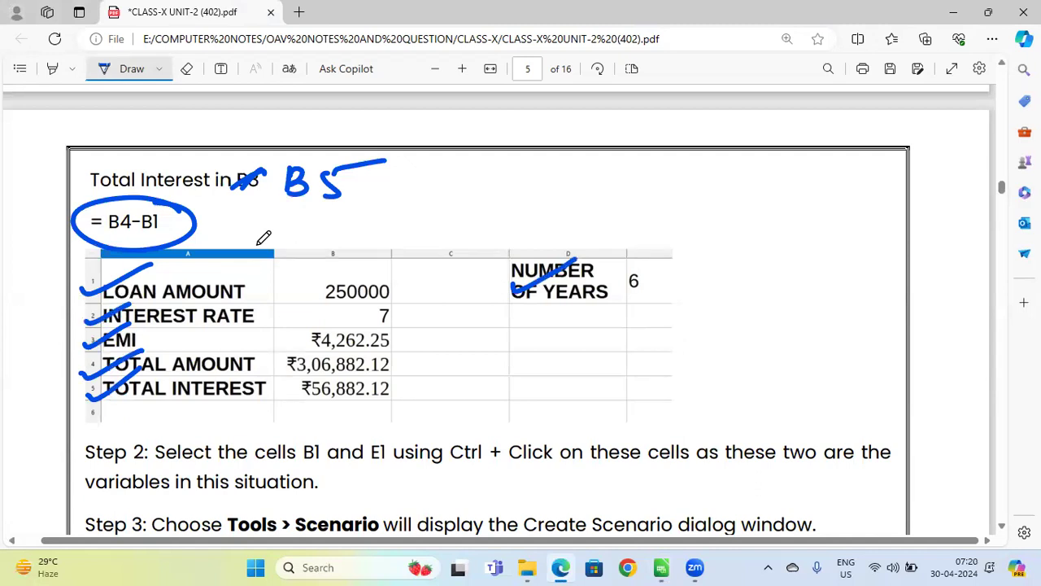
{"action": "key", "text": "Escape"}
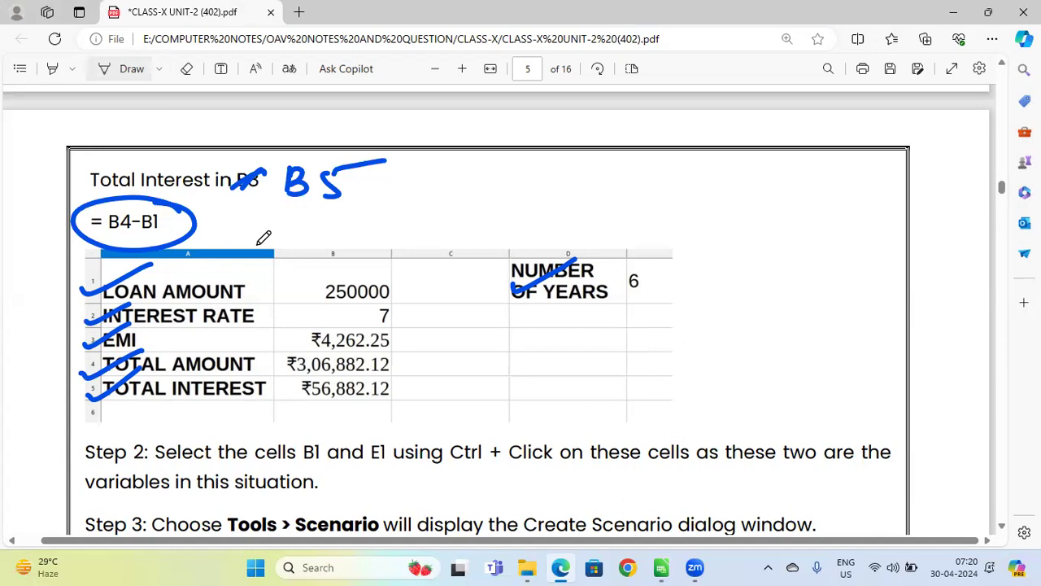
- Underline the Step 2 multi-select instruction and tick cells B1 and E1 in ink
{"action": "scroll", "coordinate": [264, 237], "scroll_direction": "down", "scroll_amount": 1}
{"action": "scroll", "coordinate": [264, 236], "scroll_direction": "down", "scroll_amount": 1}
{"action": "scroll", "coordinate": [264, 237], "scroll_direction": "down", "scroll_amount": 1}
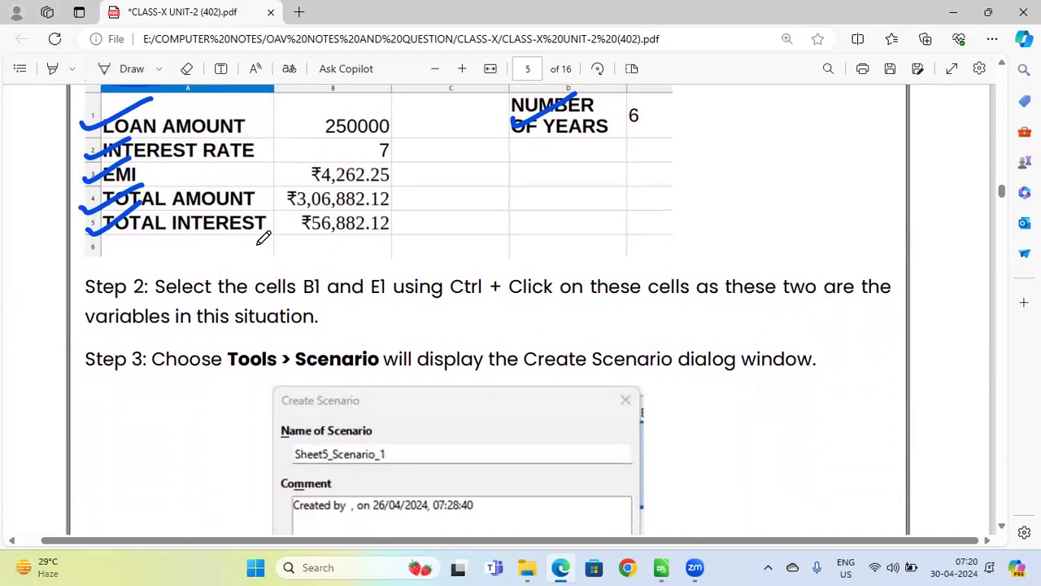
{"action": "key", "text": "alt+d"}
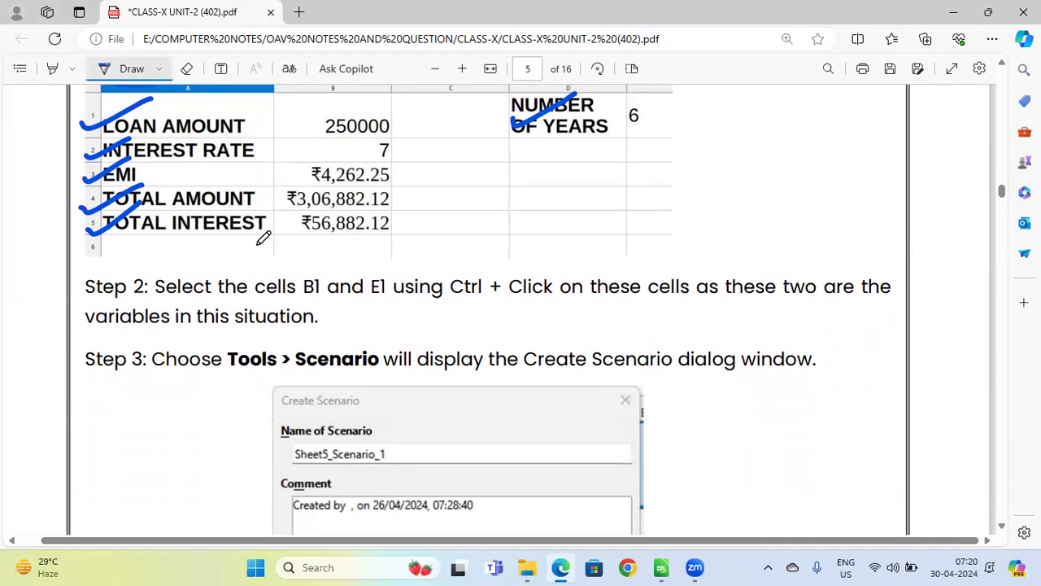
{"action": "left_click_drag", "start_coordinate": [452, 307], "coordinate": [567, 307]}
{"action": "mouse_move", "coordinate": [306, 273]}
{"action": "left_mouse_down"}
{"action": "mouse_move", "coordinate": [334, 259]}
{"action": "mouse_move", "coordinate": [432, 254]}
{"action": "left_mouse_up"}
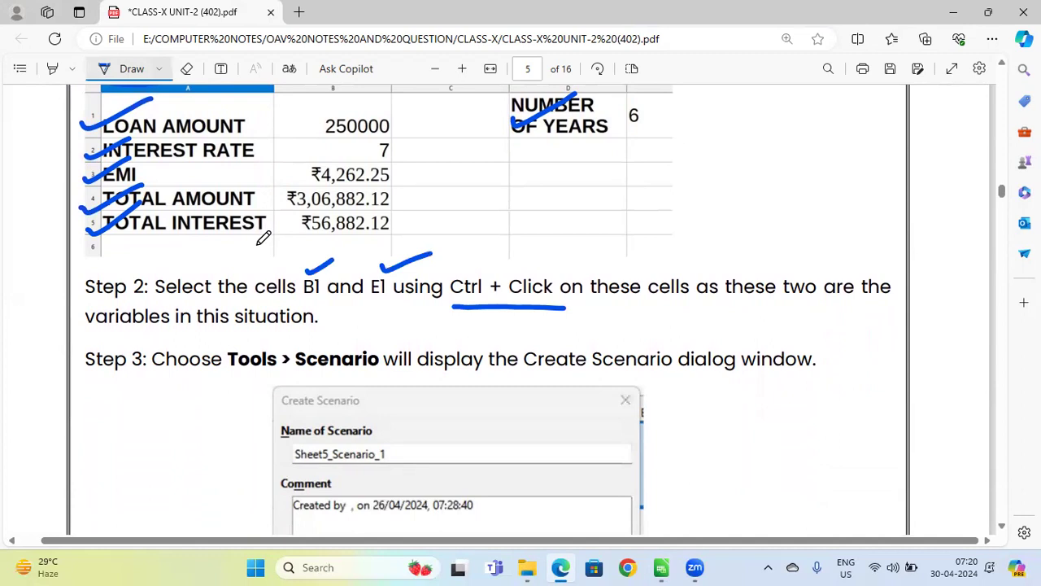
{"action": "left_click_drag", "start_coordinate": [330, 106], "coordinate": [374, 88]}
{"action": "left_click_drag", "start_coordinate": [641, 103], "coordinate": [678, 86]}
- Circle and tick the default Sheet5_Scenario_1 scenario name
{"action": "scroll", "coordinate": [263, 237], "scroll_direction": "down", "scroll_amount": 3}
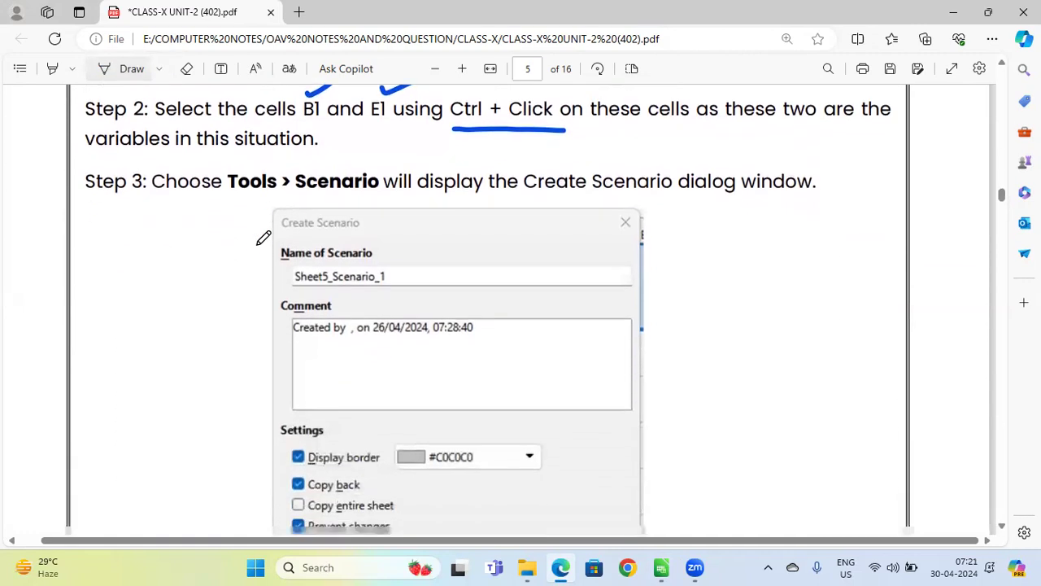
{"action": "scroll", "coordinate": [263, 238], "scroll_direction": "down", "scroll_amount": 1}
{"action": "key", "text": "alt+d"}
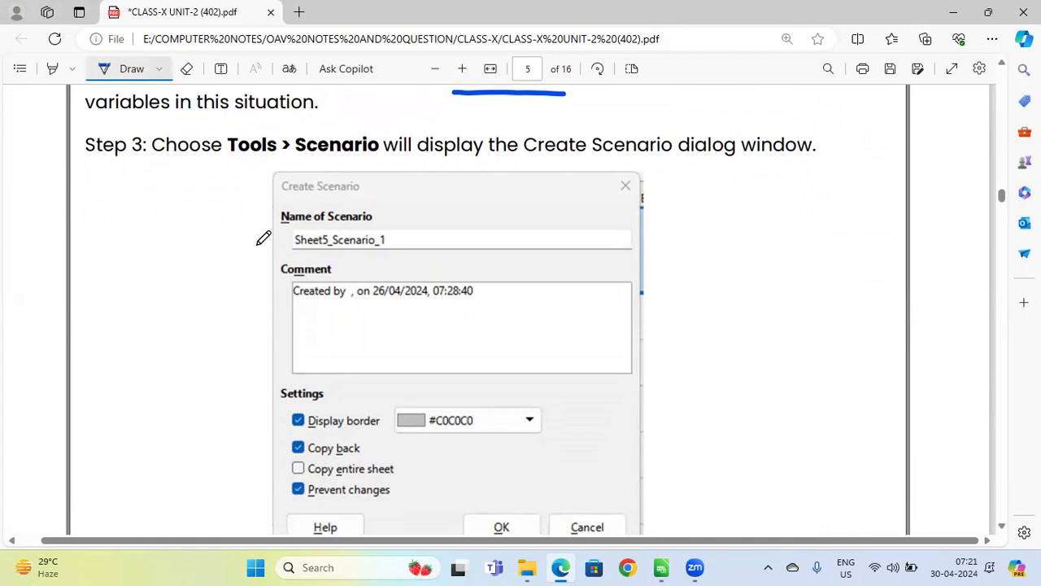
{"action": "left_click_drag", "start_coordinate": [407, 234], "coordinate": [413, 238]}
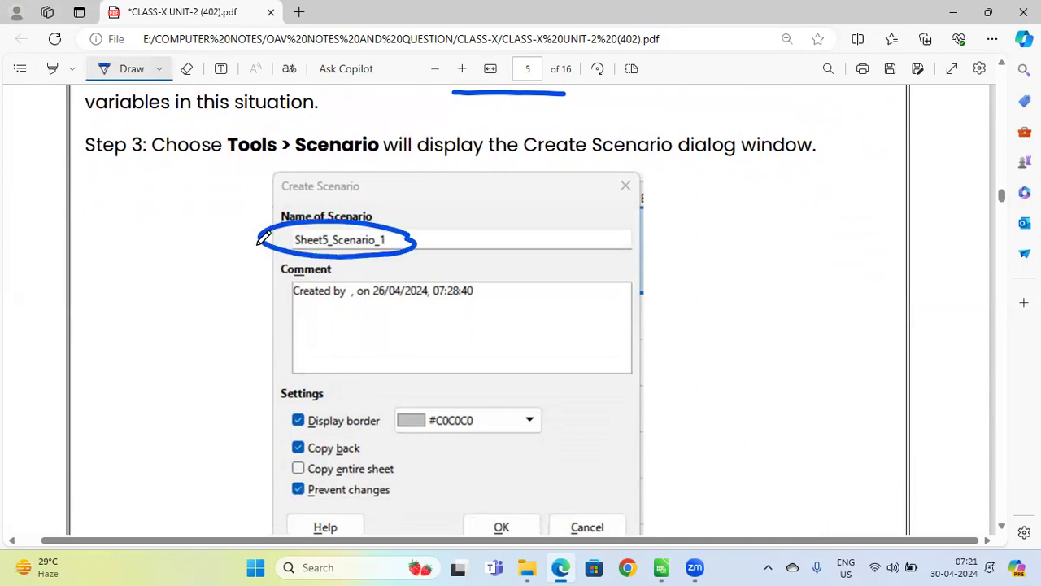
{"action": "left_click_drag", "start_coordinate": [428, 238], "coordinate": [527, 201]}
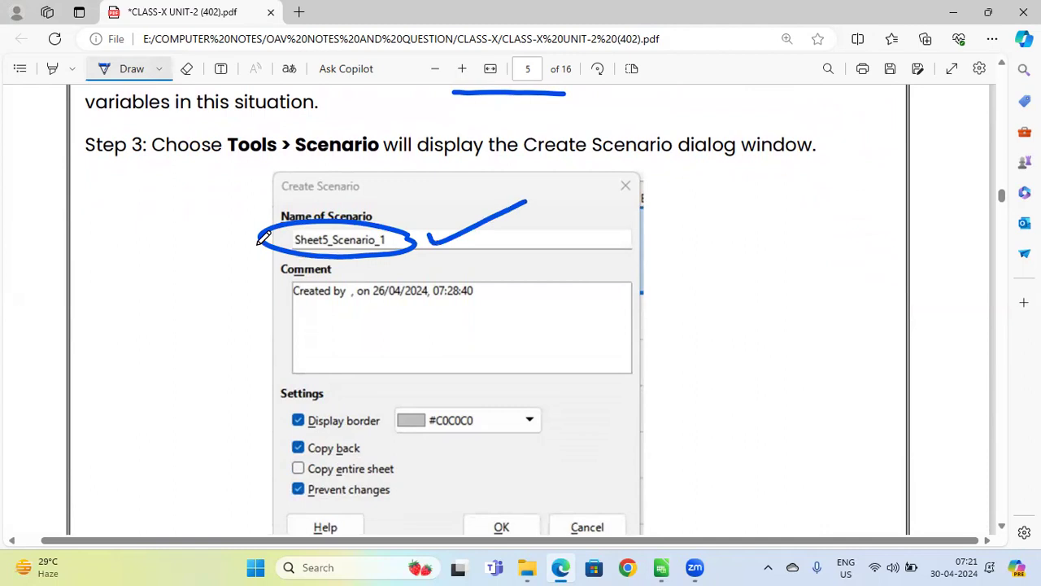
- Scroll down to page 6's scenario result and the Step 5 instructions
{"action": "scroll", "coordinate": [263, 238], "scroll_direction": "down", "scroll_amount": 3}
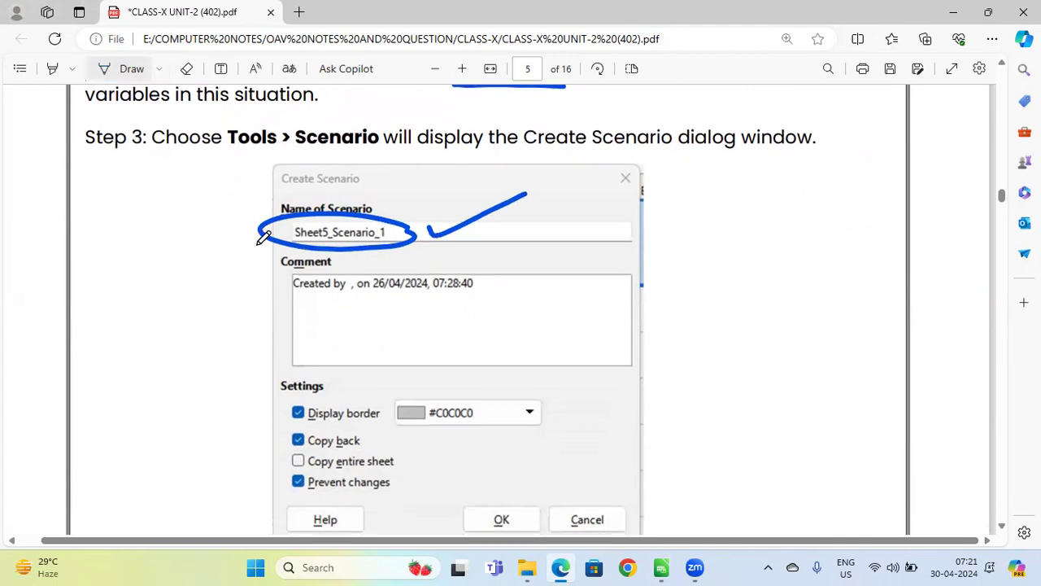
{"action": "scroll", "coordinate": [263, 238], "scroll_direction": "down", "scroll_amount": 3}
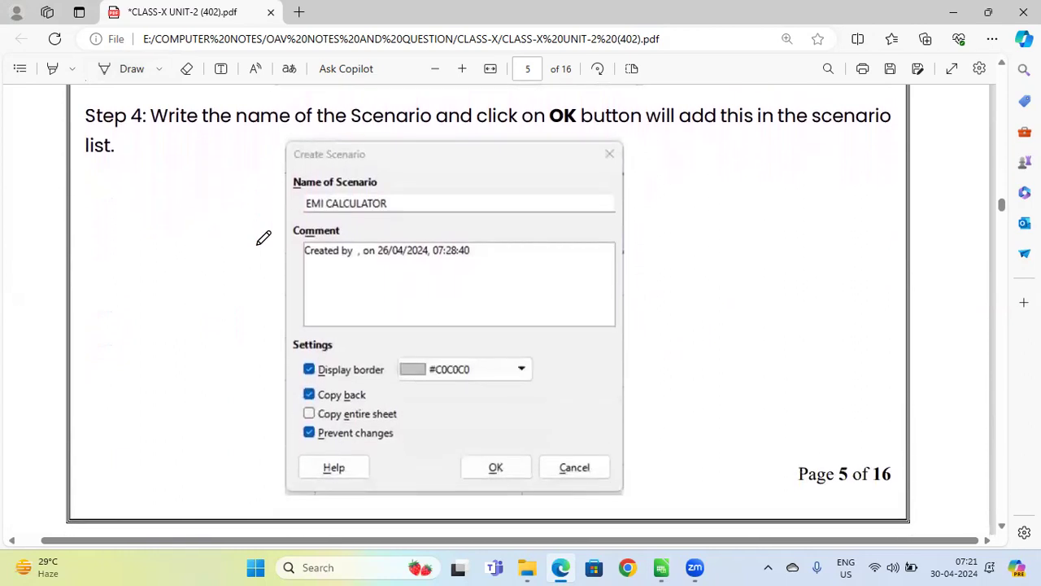
{"action": "scroll", "coordinate": [263, 237], "scroll_direction": "down", "scroll_amount": 1}
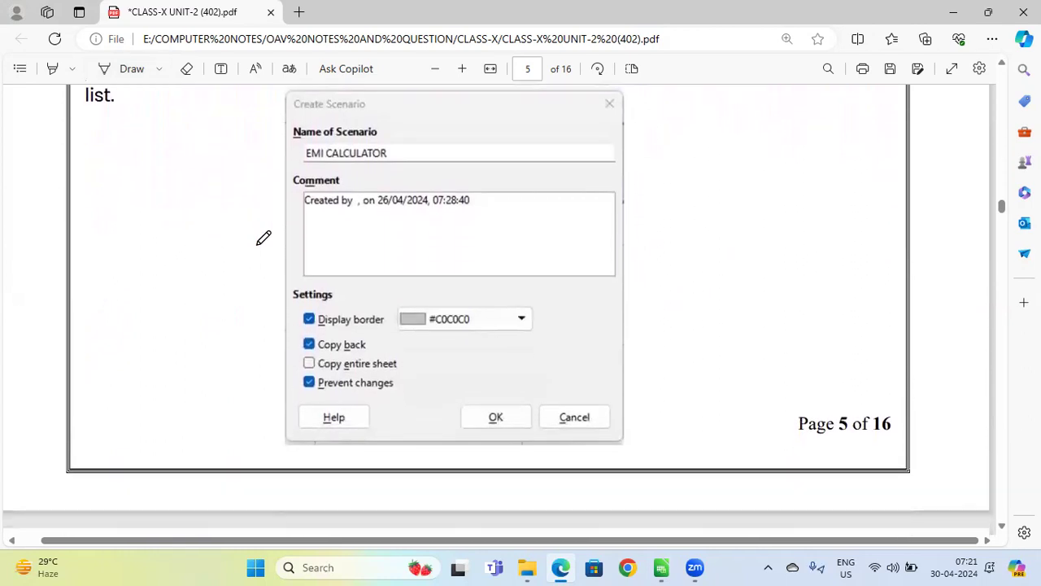
{"action": "scroll", "coordinate": [258, 252], "scroll_direction": "down", "scroll_amount": 3}
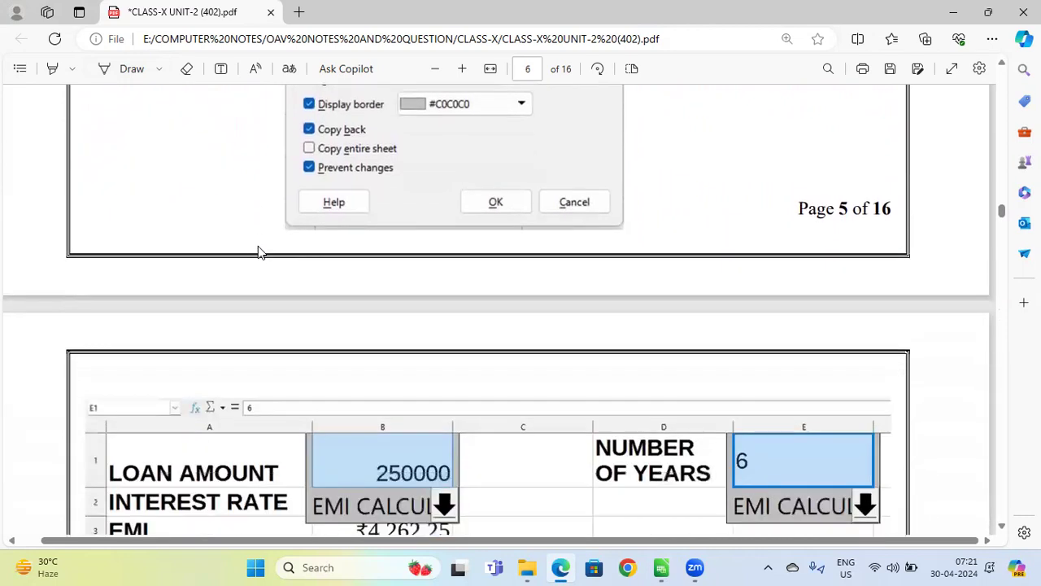
{"action": "scroll", "coordinate": [258, 252], "scroll_direction": "down", "scroll_amount": 2}
{"action": "scroll", "coordinate": [259, 252], "scroll_direction": "down", "scroll_amount": 1}
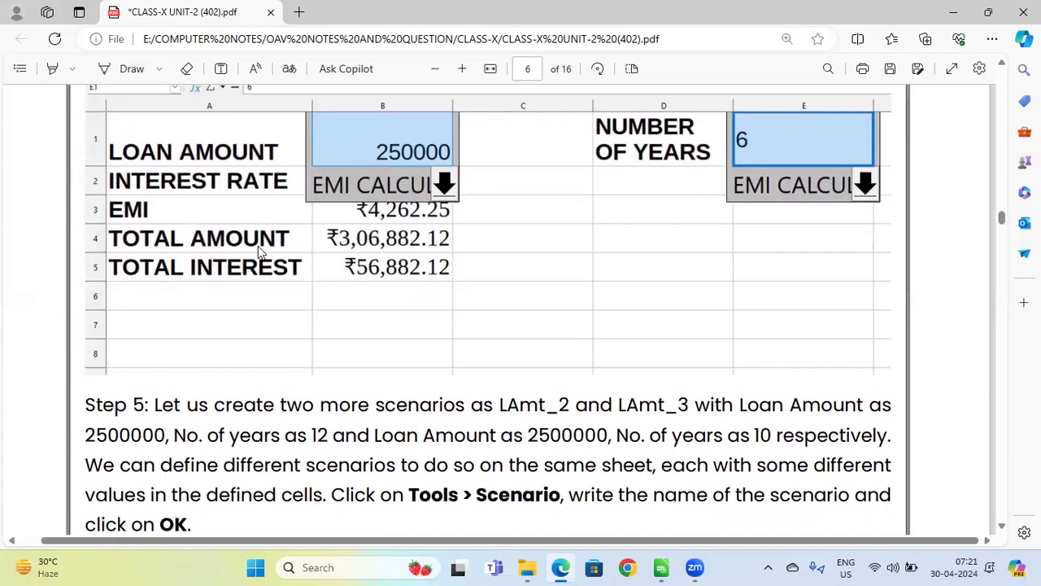
- Tick the 250000 loan amount and 6 years, and brace the EMI, total amount and interest values
{"action": "key", "text": "alt+d"}
{"action": "left_click_drag", "start_coordinate": [360, 144], "coordinate": [424, 120]}
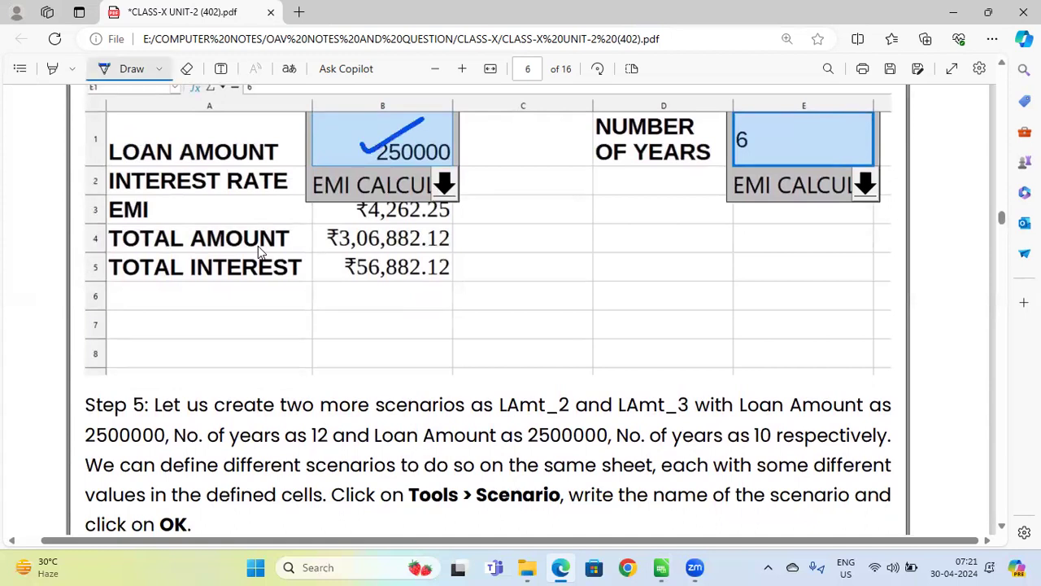
{"action": "left_click_drag", "start_coordinate": [751, 145], "coordinate": [813, 124]}
{"action": "left_click_drag", "start_coordinate": [470, 195], "coordinate": [443, 301]}
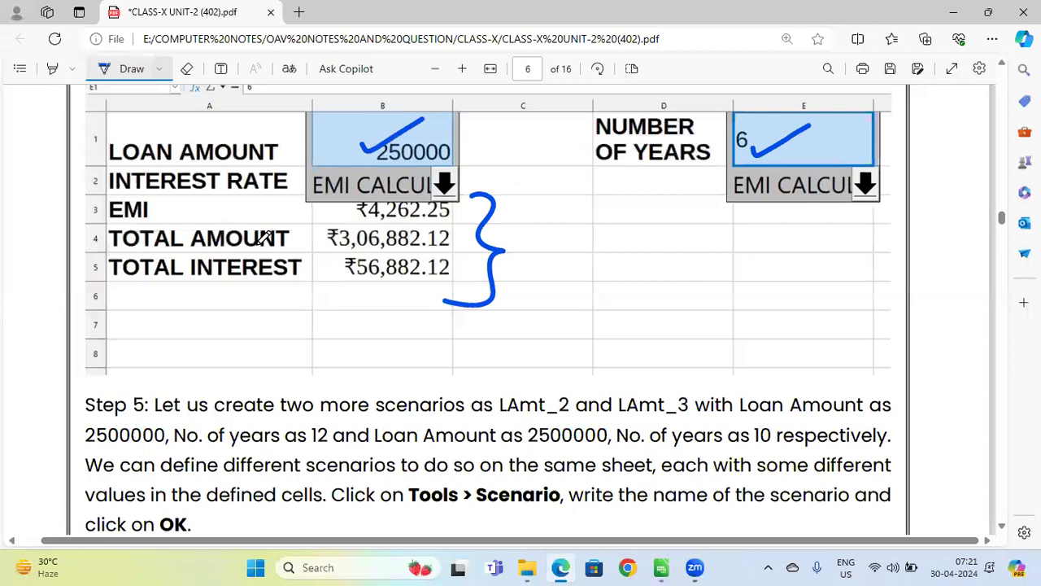
{"action": "key", "text": "alt+d"}
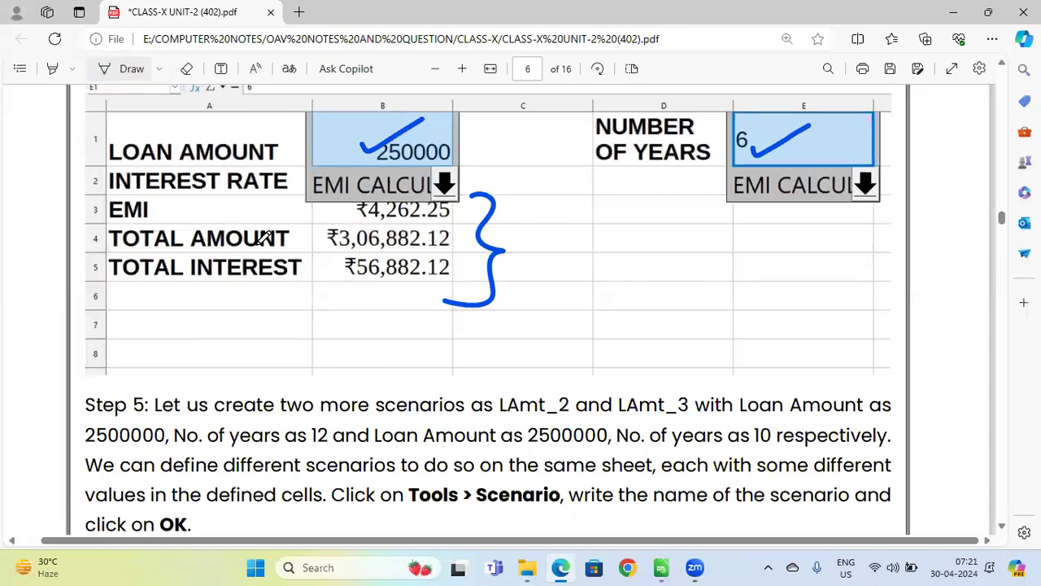
{"action": "scroll", "coordinate": [264, 236], "scroll_direction": "down", "scroll_amount": 2}
- Scroll past Step 6 to the Question for Practice table with slabs 100000 and 1200000
{"action": "scroll", "coordinate": [264, 236], "scroll_direction": "down", "scroll_amount": 1}
{"action": "scroll", "coordinate": [264, 236], "scroll_direction": "down", "scroll_amount": 1}
{"action": "scroll", "coordinate": [264, 238], "scroll_direction": "down", "scroll_amount": 1}
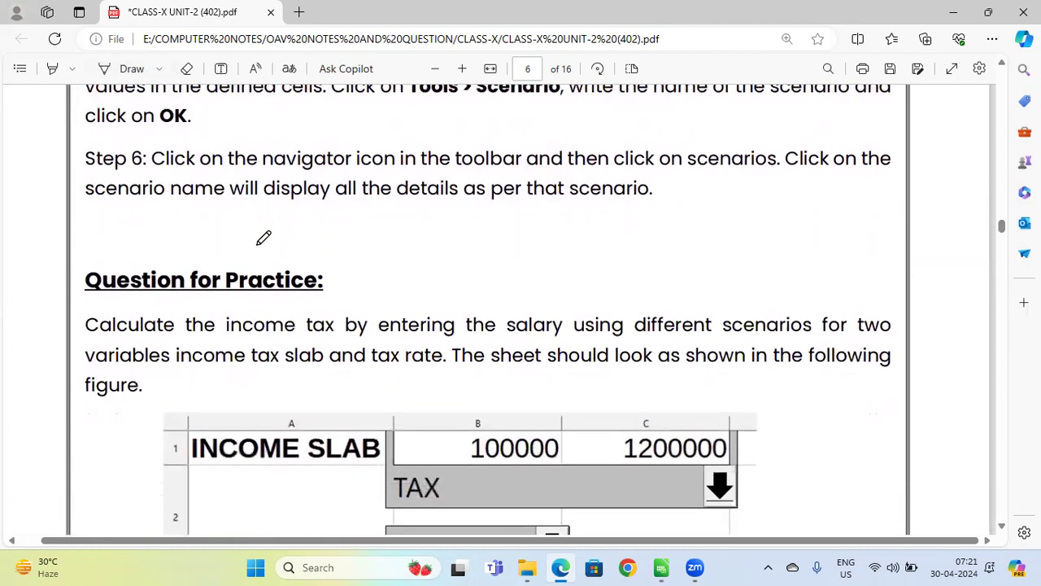
{"action": "scroll", "coordinate": [263, 238], "scroll_direction": "down", "scroll_amount": 2}
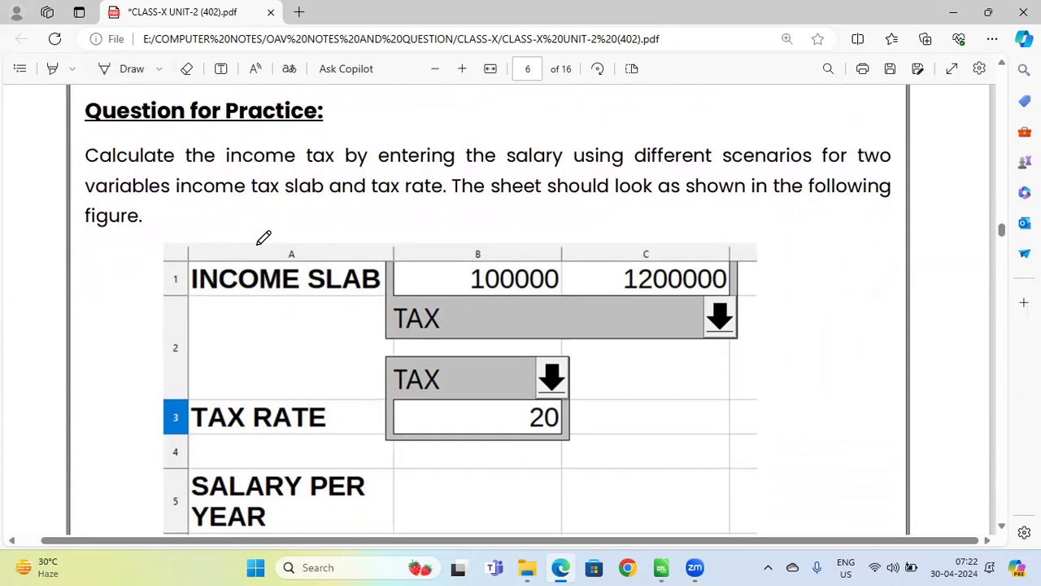
- Handwrite '44900 — 150000' above the income-slab table with a curved arrow linking them
{"action": "scroll", "coordinate": [264, 238], "scroll_direction": "down", "scroll_amount": 1}
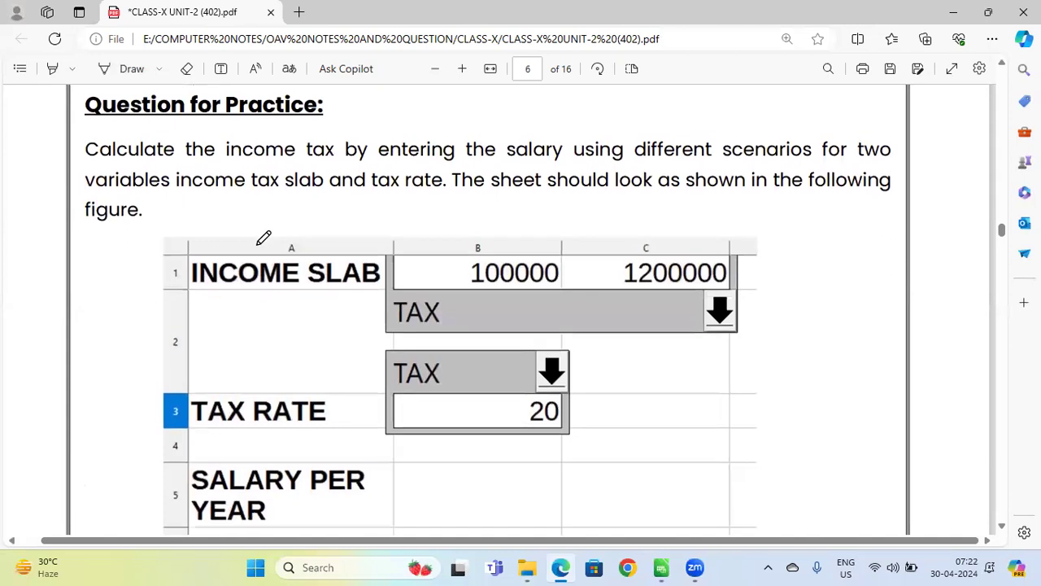
{"action": "mouse_move", "coordinate": [247, 193]}
{"action": "left_mouse_down"}
{"action": "mouse_move", "coordinate": [264, 204]}
{"action": "mouse_move", "coordinate": [262, 225]}
{"action": "mouse_move", "coordinate": [289, 193]}
{"action": "mouse_move", "coordinate": [285, 230]}
{"action": "left_mouse_up"}
{"action": "mouse_move", "coordinate": [314, 197]}
{"action": "left_mouse_down"}
{"action": "mouse_move", "coordinate": [308, 231]}
{"action": "mouse_move", "coordinate": [336, 199]}
{"action": "mouse_move", "coordinate": [500, 222]}
{"action": "mouse_move", "coordinate": [545, 195]}
{"action": "mouse_move", "coordinate": [630, 199]}
{"action": "left_mouse_up"}
{"action": "mouse_move", "coordinate": [631, 212]}
{"action": "left_mouse_down"}
{"action": "mouse_move", "coordinate": [622, 221]}
{"action": "mouse_move", "coordinate": [641, 200]}
{"action": "left_mouse_up"}
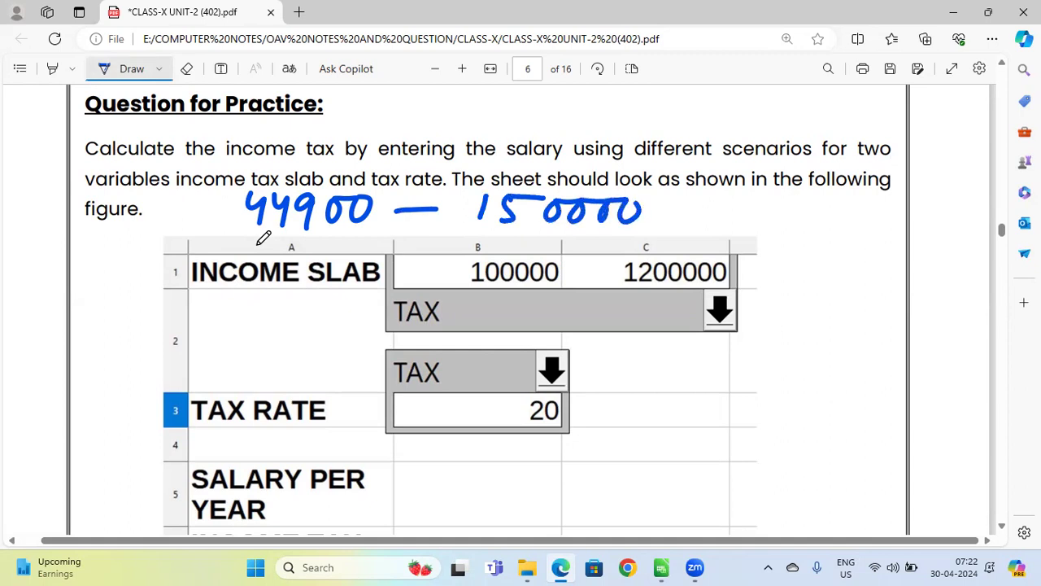
{"action": "mouse_move", "coordinate": [317, 187]}
{"action": "left_mouse_down"}
{"action": "mouse_move", "coordinate": [380, 148]}
{"action": "mouse_move", "coordinate": [508, 143]}
{"action": "mouse_move", "coordinate": [566, 190]}
{"action": "mouse_move", "coordinate": [327, 188]}
{"action": "left_mouse_up"}
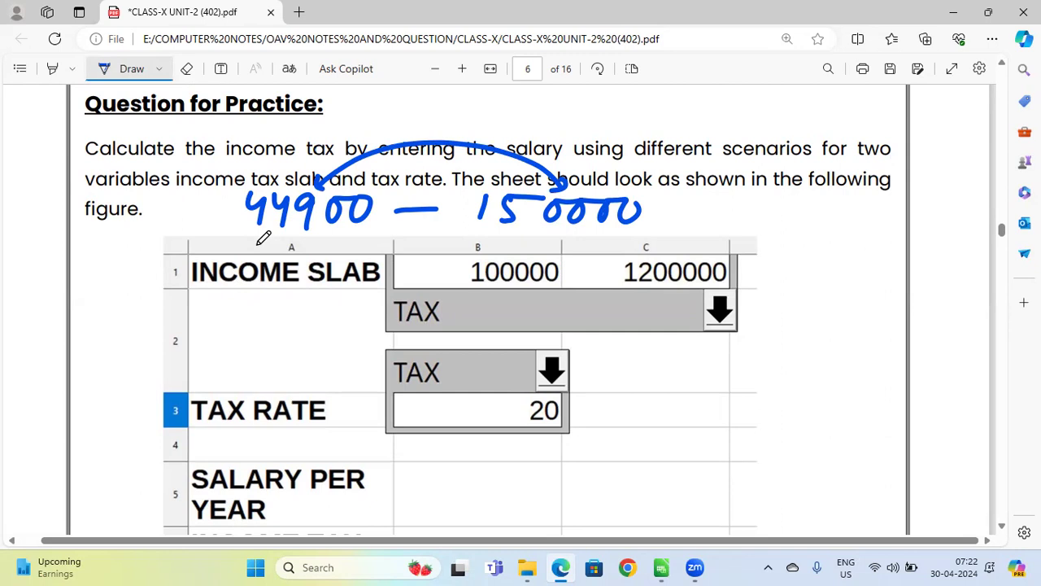
- Write the margin notes '3 lakh 5%' and '6 lakh 10%' in ink
{"action": "left_click_drag", "start_coordinate": [39, 293], "coordinate": [34, 330]}
{"action": "mouse_move", "coordinate": [70, 284]}
{"action": "left_mouse_down"}
{"action": "mouse_move", "coordinate": [73, 316]}
{"action": "mouse_move", "coordinate": [120, 275]}
{"action": "mouse_move", "coordinate": [148, 285]}
{"action": "left_mouse_up"}
{"action": "mouse_move", "coordinate": [152, 256]}
{"action": "left_mouse_down"}
{"action": "mouse_move", "coordinate": [169, 251]}
{"action": "mouse_move", "coordinate": [194, 280]}
{"action": "left_mouse_up"}
{"action": "left_click", "coordinate": [184, 254]}
{"action": "left_click", "coordinate": [210, 261]}
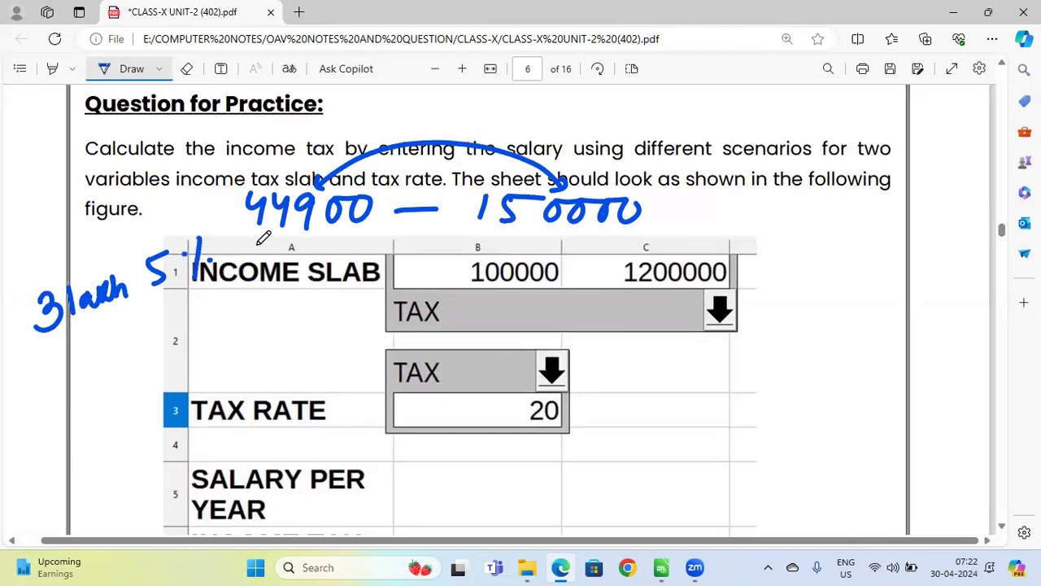
{"action": "left_click_drag", "start_coordinate": [69, 345], "coordinate": [57, 364]}
{"action": "mouse_move", "coordinate": [98, 337]}
{"action": "left_mouse_down"}
{"action": "mouse_move", "coordinate": [94, 367]}
{"action": "mouse_move", "coordinate": [135, 329]}
{"action": "mouse_move", "coordinate": [153, 355]}
{"action": "left_mouse_up"}
{"action": "mouse_move", "coordinate": [171, 309]}
{"action": "left_mouse_down"}
{"action": "mouse_move", "coordinate": [171, 335]}
{"action": "mouse_move", "coordinate": [184, 313]}
{"action": "mouse_move", "coordinate": [208, 337]}
{"action": "left_mouse_up"}
{"action": "left_click", "coordinate": [206, 309]}
{"action": "left_click", "coordinate": [222, 323]}
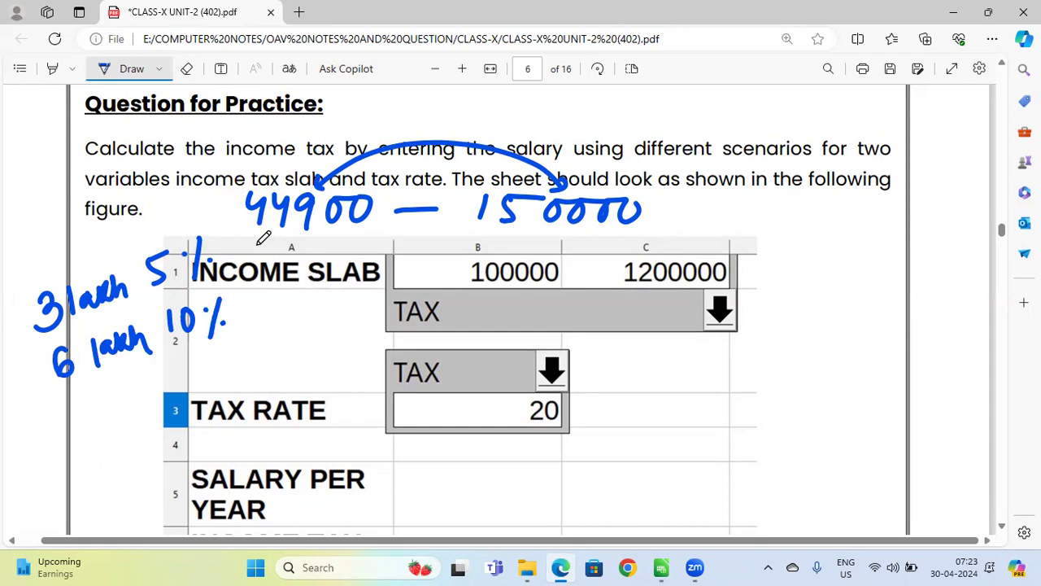
{"action": "key", "text": "Escape"}
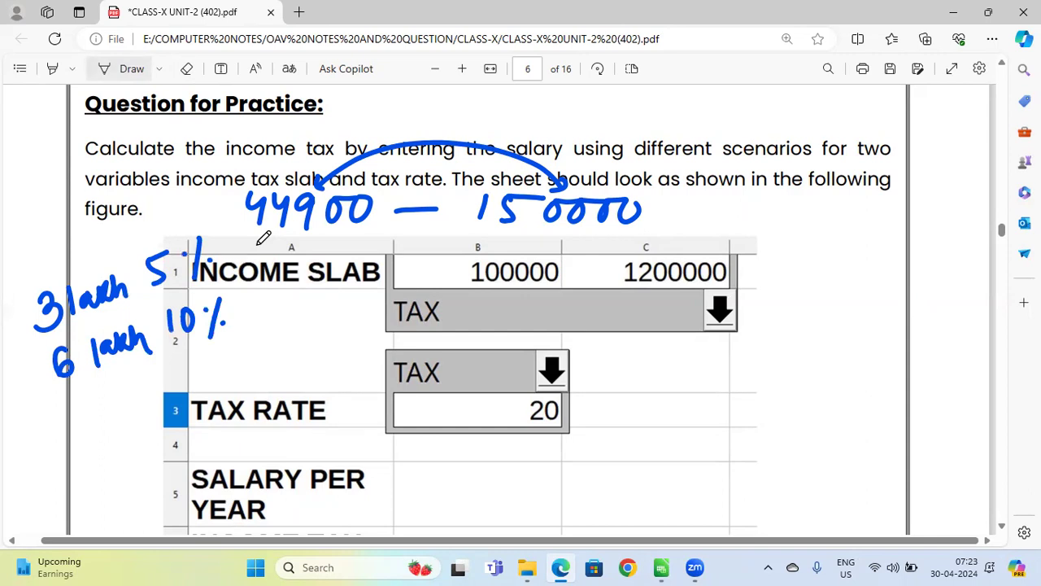
- Underline the empty SALARY PER YEAR cell, arrow it to tax rate 20, and circle INCOME TAX
{"action": "scroll", "coordinate": [263, 238], "scroll_direction": "down", "scroll_amount": 3}
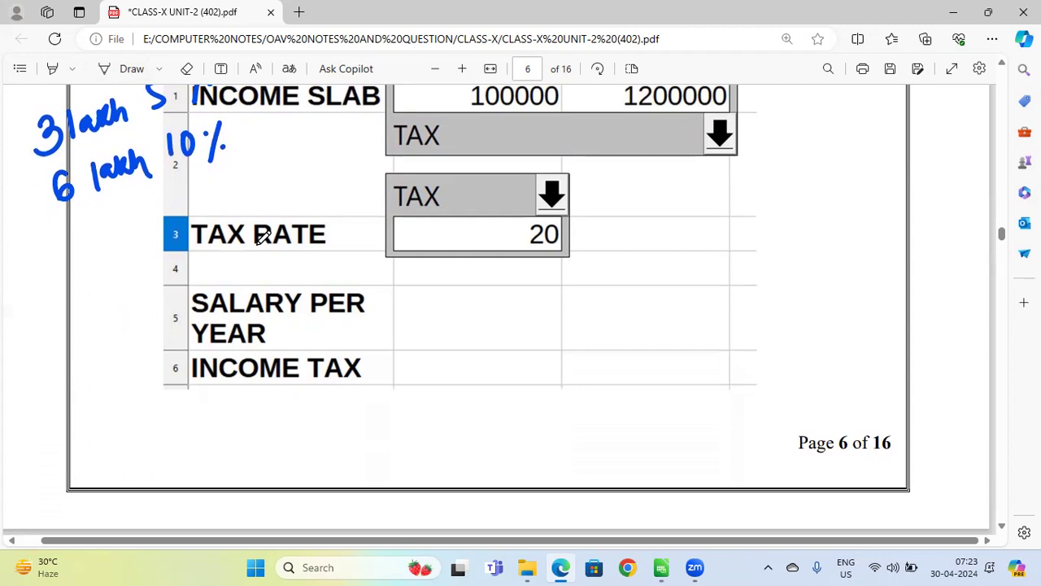
{"action": "right_click", "coordinate": [262, 236]}
{"action": "key", "text": "Escape"}
{"action": "left_click", "coordinate": [122, 68]}
{"action": "left_click_drag", "start_coordinate": [416, 315], "coordinate": [523, 315]}
{"action": "left_click_drag", "start_coordinate": [426, 332], "coordinate": [547, 325]}
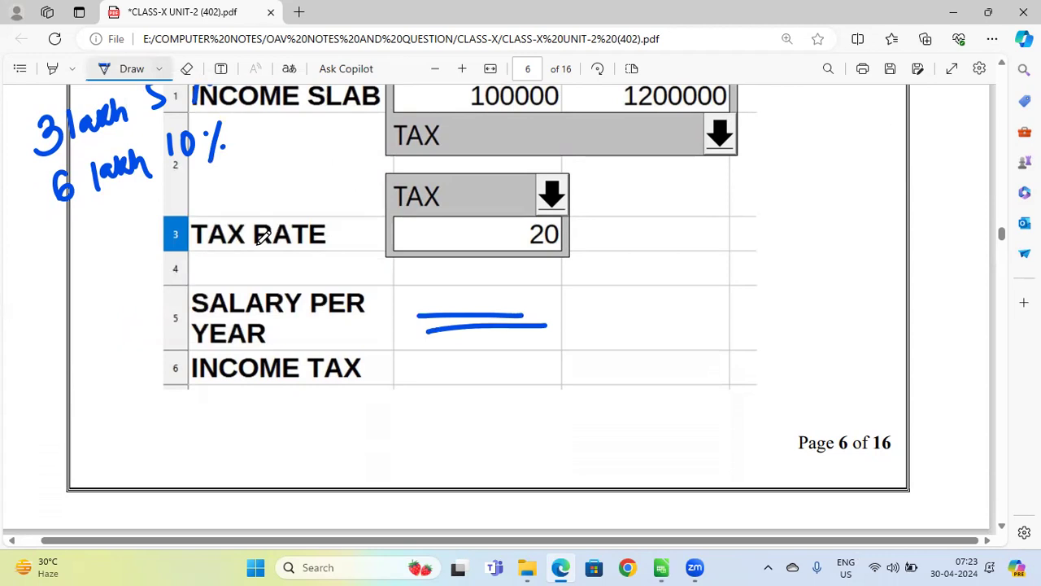
{"action": "mouse_move", "coordinate": [517, 328]}
{"action": "left_mouse_down"}
{"action": "mouse_move", "coordinate": [570, 234]}
{"action": "mouse_move", "coordinate": [579, 252]}
{"action": "left_mouse_up"}
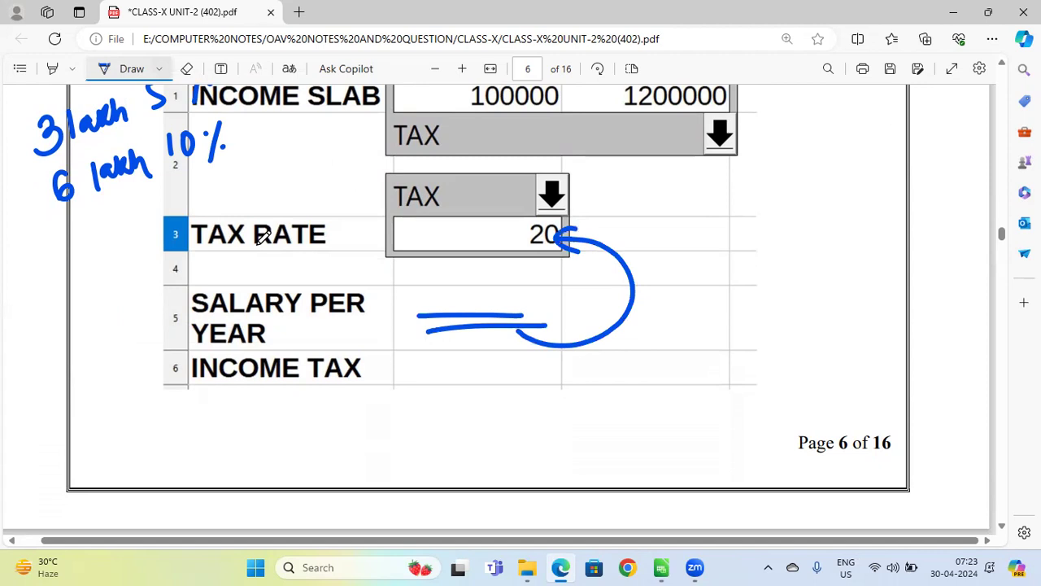
{"action": "left_click_drag", "start_coordinate": [407, 358], "coordinate": [404, 361]}
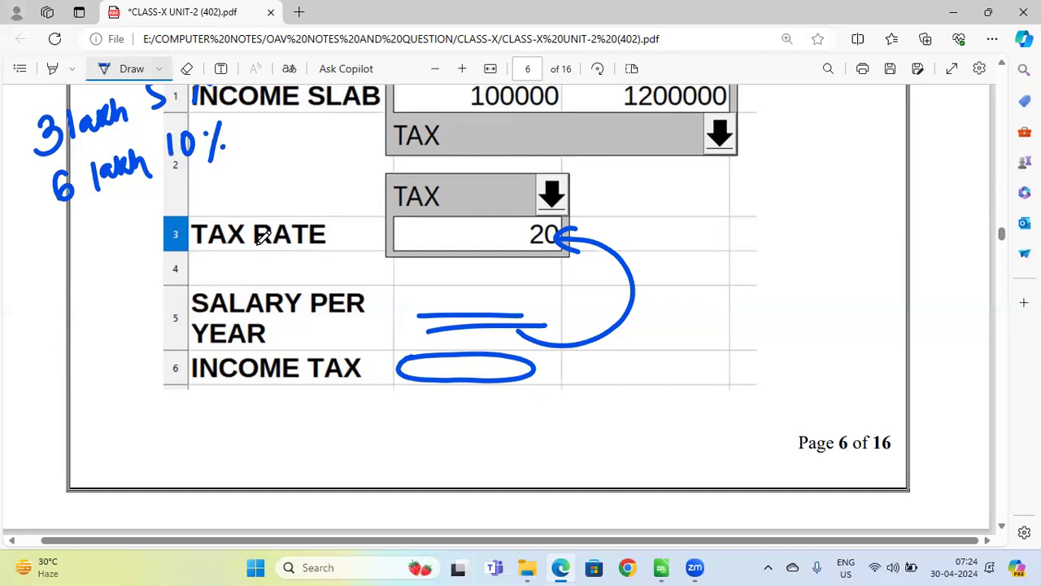
- Mark the 100000 and 1200000 slabs and rate 20, circle both TAX labels, and add an equals sign
{"action": "left_click_drag", "start_coordinate": [460, 107], "coordinate": [478, 104]}
{"action": "left_click_drag", "start_coordinate": [602, 104], "coordinate": [642, 96]}
{"action": "left_click_drag", "start_coordinate": [441, 238], "coordinate": [469, 238]}
{"action": "left_click_drag", "start_coordinate": [445, 118], "coordinate": [458, 122]}
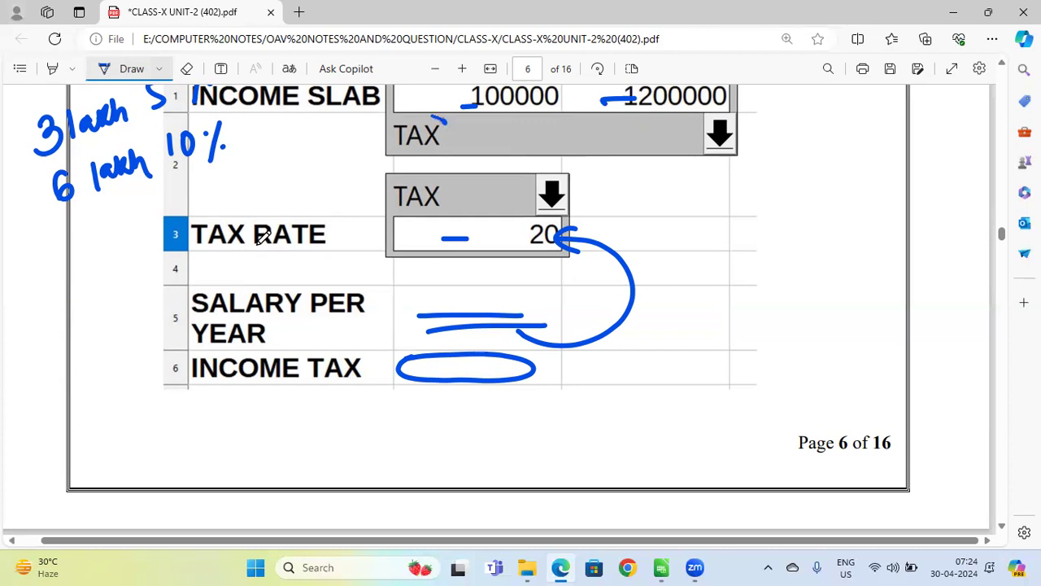
{"action": "left_click_drag", "start_coordinate": [460, 192], "coordinate": [468, 204]}
{"action": "left_click_drag", "start_coordinate": [382, 188], "coordinate": [460, 181]}
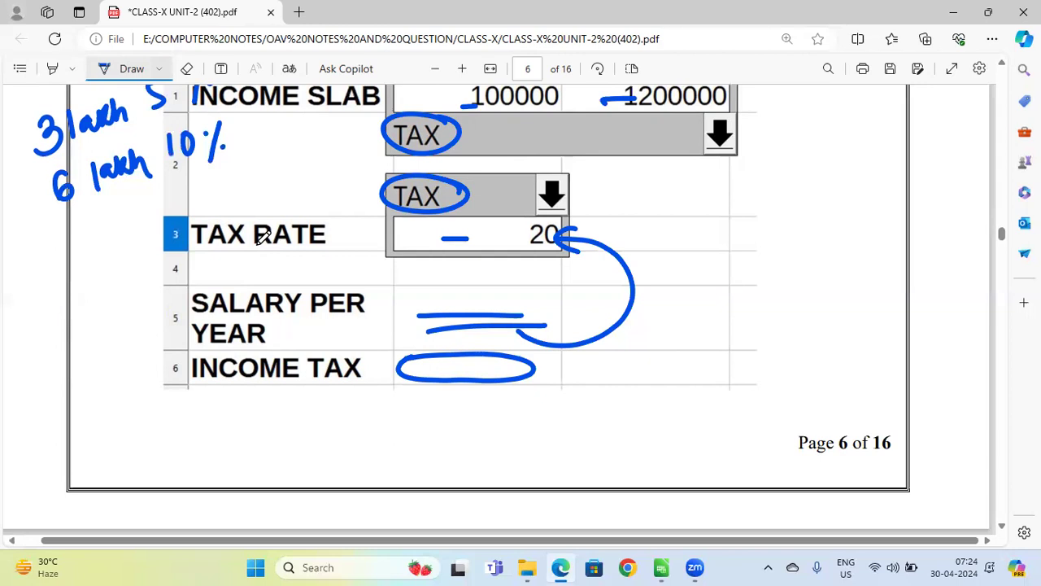
{"action": "mouse_move", "coordinate": [407, 319]}
{"action": "left_mouse_down"}
{"action": "mouse_move", "coordinate": [566, 319]}
{"action": "mouse_move", "coordinate": [404, 325]}
{"action": "left_mouse_up"}
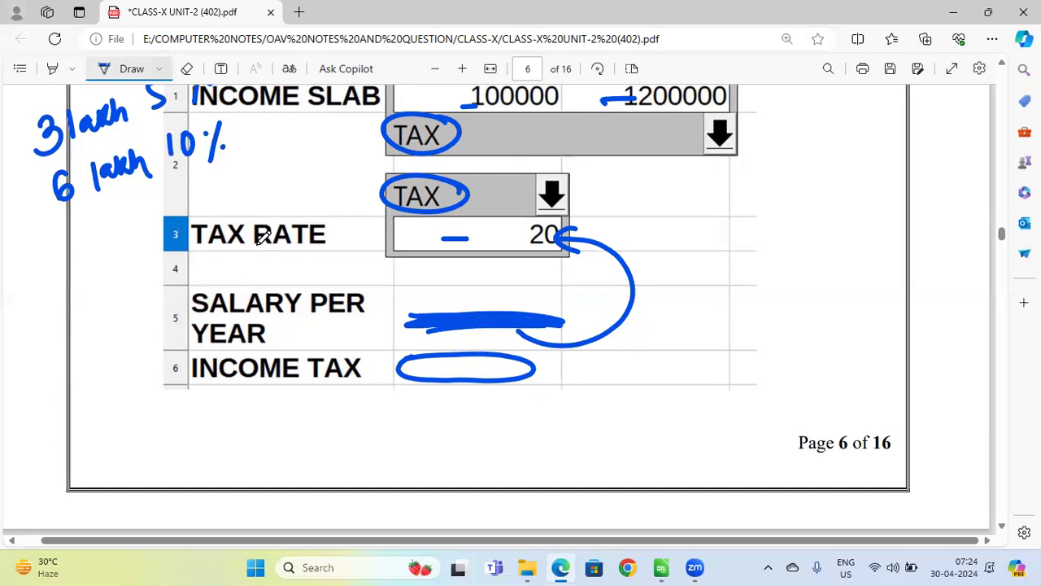
{"action": "left_click_drag", "start_coordinate": [422, 370], "coordinate": [539, 376]}
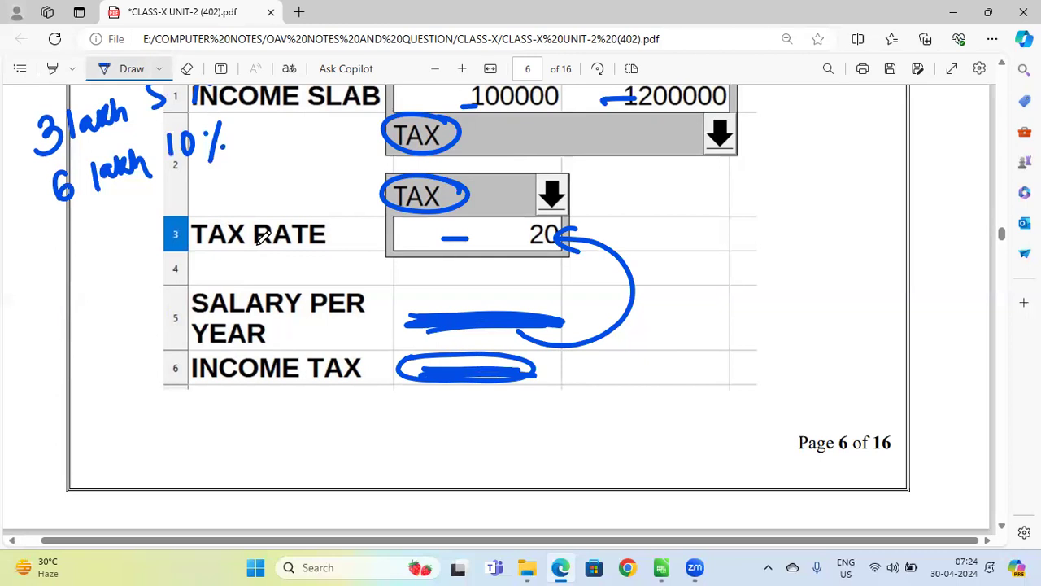
{"action": "mouse_move", "coordinate": [402, 405]}
{"action": "left_mouse_down"}
{"action": "mouse_move", "coordinate": [440, 406]}
{"action": "mouse_move", "coordinate": [449, 421]}
{"action": "left_mouse_up"}
- Draw arrows from the income slab and the right to tax rate 20, and up at INCOME TAX
{"action": "mouse_move", "coordinate": [446, 104]}
{"action": "left_mouse_down"}
{"action": "mouse_move", "coordinate": [505, 87]}
{"action": "mouse_move", "coordinate": [412, 245]}
{"action": "left_mouse_up"}
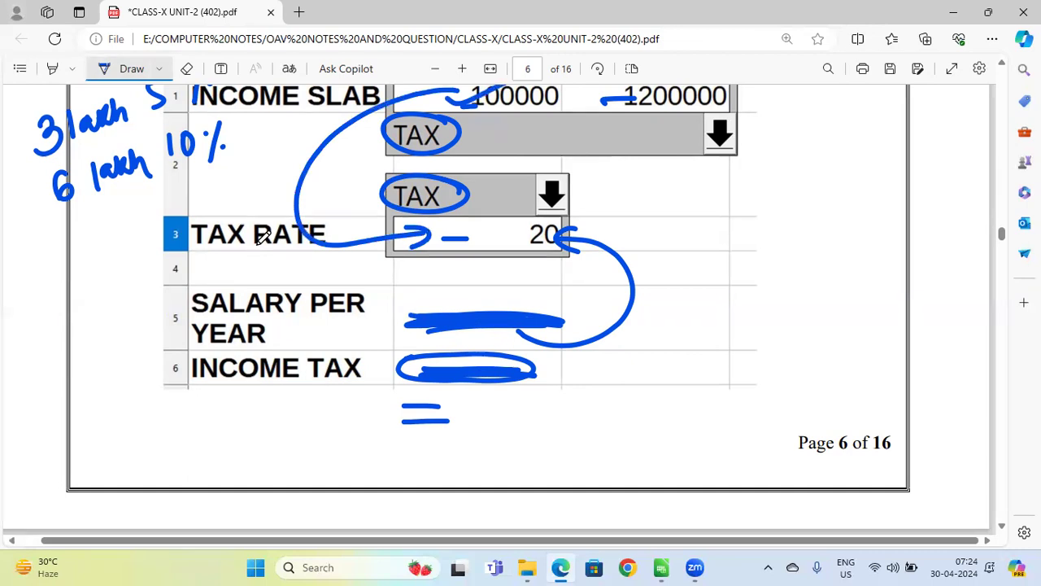
{"action": "left_click_drag", "start_coordinate": [570, 234], "coordinate": [669, 236]}
{"action": "left_click_drag", "start_coordinate": [581, 220], "coordinate": [602, 249]}
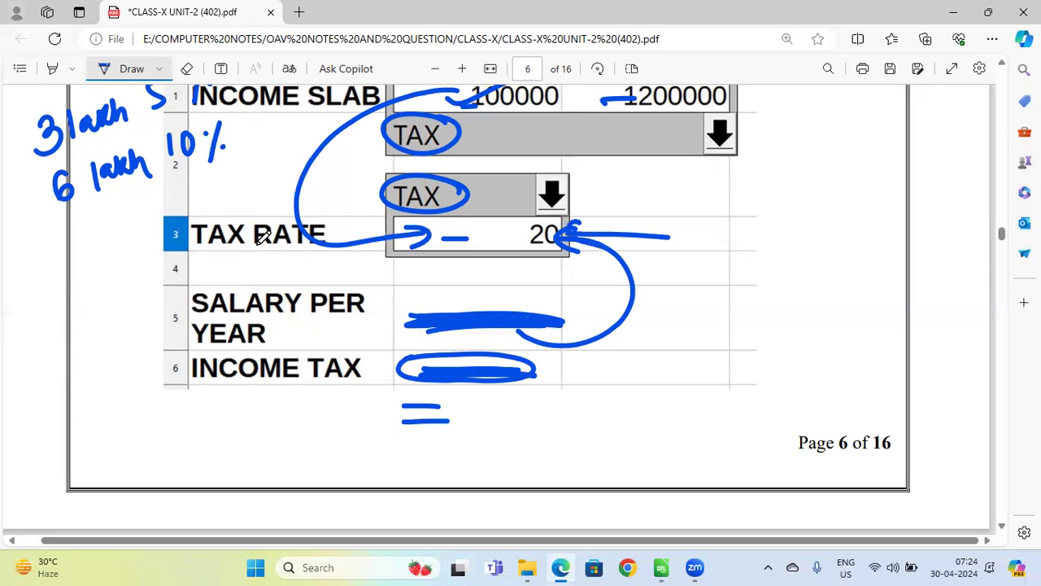
{"action": "left_click_drag", "start_coordinate": [472, 392], "coordinate": [462, 487]}
{"action": "left_click_drag", "start_coordinate": [487, 233], "coordinate": [565, 182]}
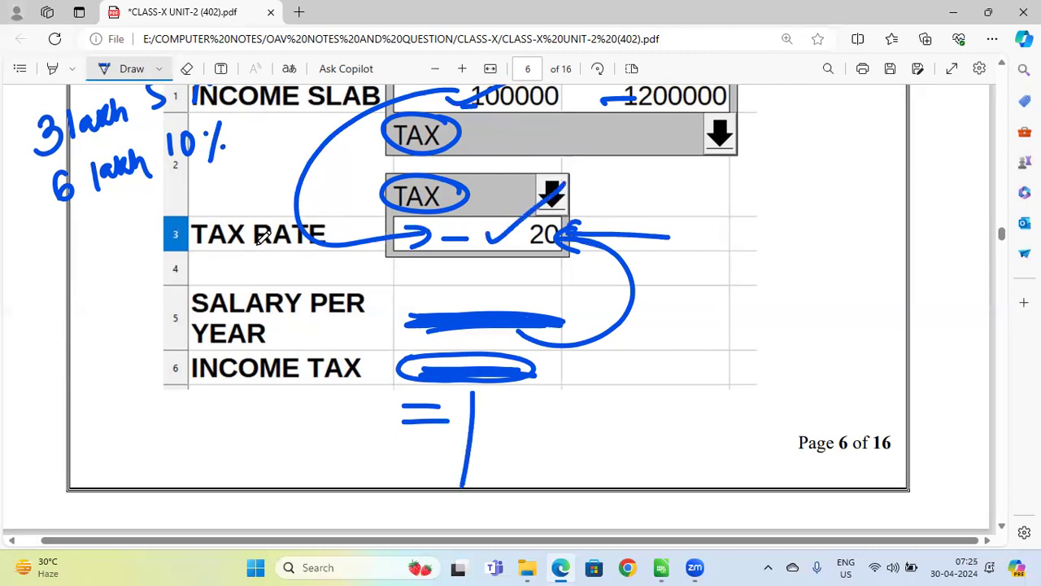
{"action": "mouse_move", "coordinate": [456, 410]}
{"action": "left_mouse_down"}
{"action": "mouse_move", "coordinate": [473, 386]}
{"action": "mouse_move", "coordinate": [493, 416]}
{"action": "left_mouse_up"}
{"action": "key", "text": "Escape"}
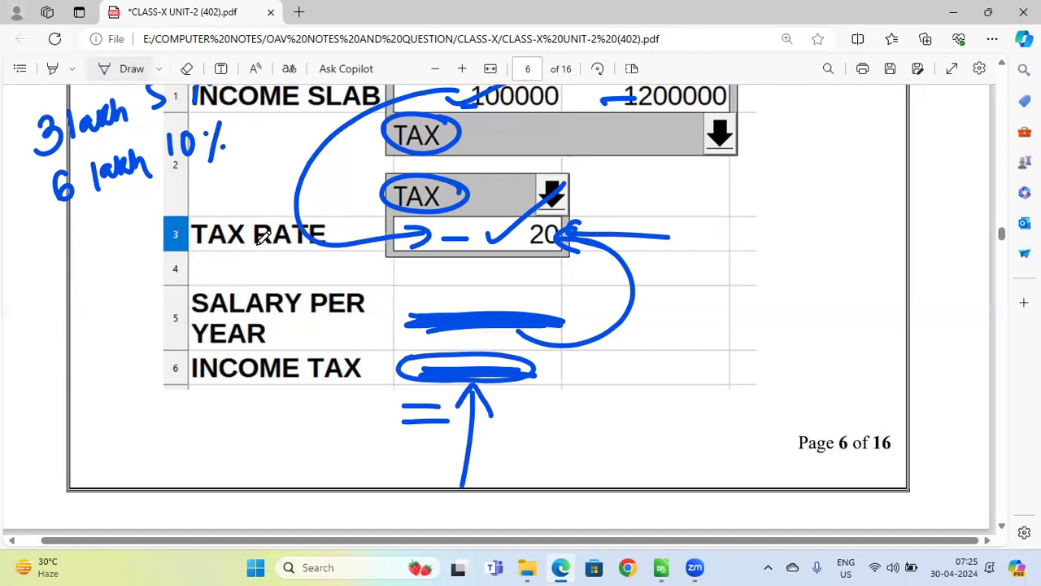
- Underline the 7.5–10 and 10–12.5 lakh slabs and circle the 15% and 20% rates
{"action": "scroll", "coordinate": [263, 237], "scroll_direction": "down", "scroll_amount": 3}
{"action": "scroll", "coordinate": [262, 237], "scroll_direction": "down", "scroll_amount": 1}
{"action": "scroll", "coordinate": [263, 237], "scroll_direction": "down", "scroll_amount": 2}
{"action": "scroll", "coordinate": [263, 236], "scroll_direction": "down", "scroll_amount": 3}
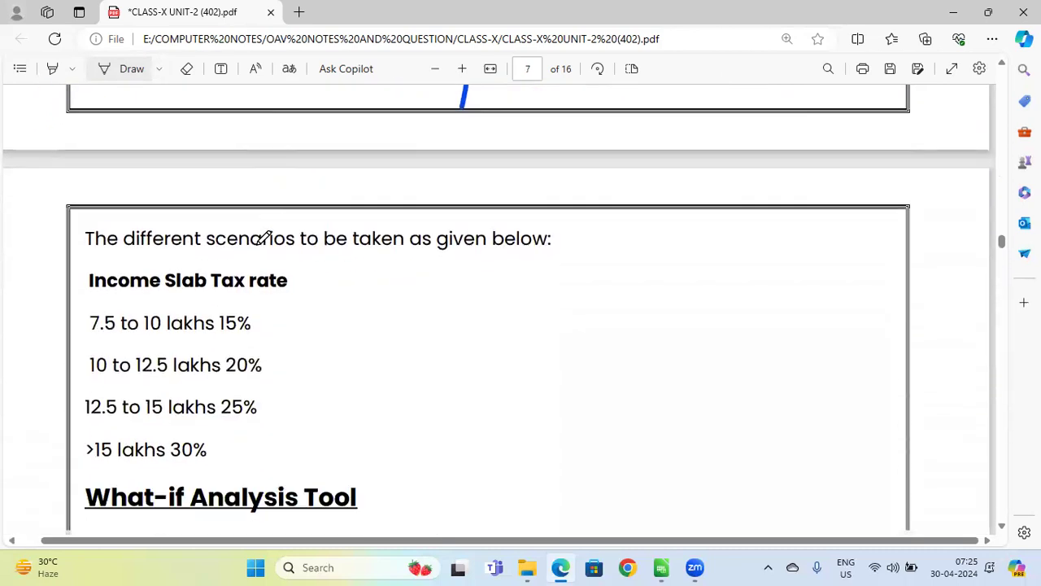
{"action": "scroll", "coordinate": [263, 237], "scroll_direction": "down", "scroll_amount": 2}
{"action": "scroll", "coordinate": [263, 237], "scroll_direction": "down", "scroll_amount": 1}
{"action": "scroll", "coordinate": [263, 237], "scroll_direction": "down", "scroll_amount": 1}
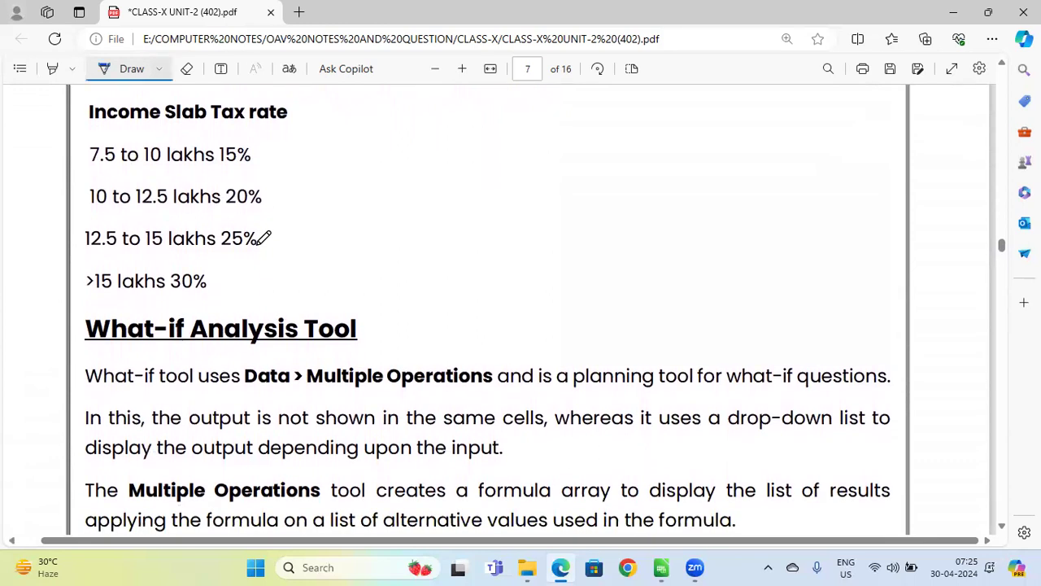
{"action": "mouse_move", "coordinate": [93, 174]}
{"action": "left_mouse_down"}
{"action": "mouse_move", "coordinate": [203, 166]}
{"action": "mouse_move", "coordinate": [225, 142]}
{"action": "mouse_move", "coordinate": [267, 148]}
{"action": "left_mouse_up"}
{"action": "left_click_drag", "start_coordinate": [93, 209], "coordinate": [210, 208]}
{"action": "mouse_move", "coordinate": [271, 192]}
{"action": "left_mouse_down"}
{"action": "mouse_move", "coordinate": [242, 226]}
{"action": "mouse_move", "coordinate": [275, 187]}
{"action": "left_mouse_up"}
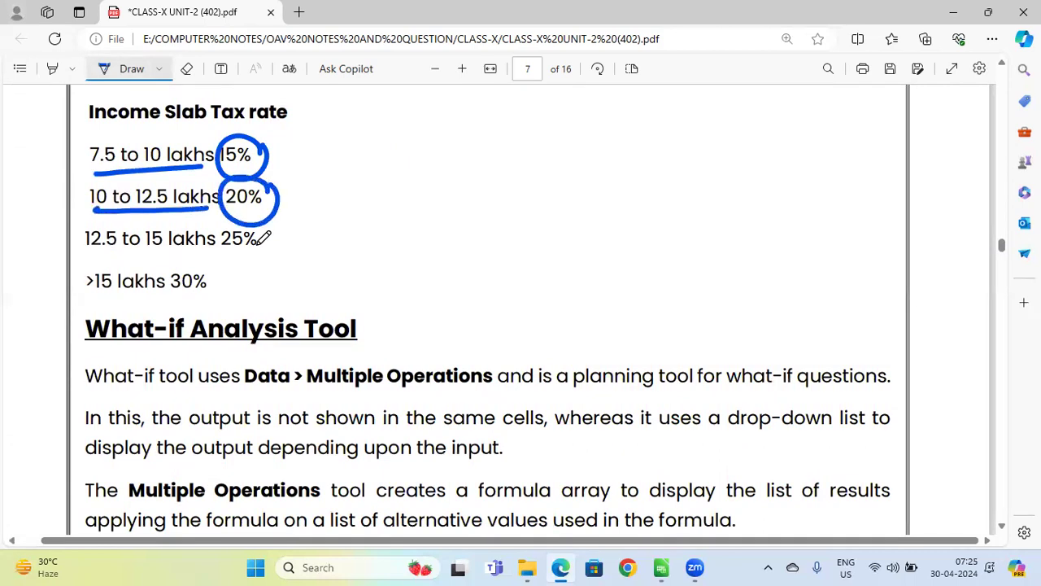
- Brace the slab list and tax rates, arc over both ranges, and draw strokes from the circled rates
{"action": "mouse_move", "coordinate": [289, 132]}
{"action": "left_mouse_down"}
{"action": "mouse_move", "coordinate": [332, 145]}
{"action": "mouse_move", "coordinate": [330, 268]}
{"action": "mouse_move", "coordinate": [259, 303]}
{"action": "left_mouse_up"}
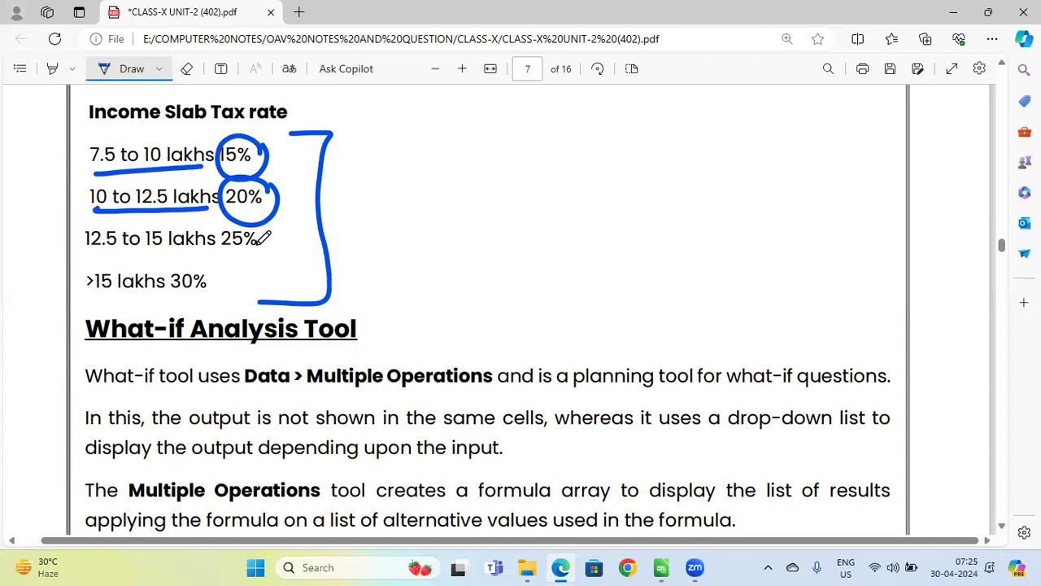
{"action": "mouse_move", "coordinate": [91, 128]}
{"action": "left_mouse_down"}
{"action": "mouse_move", "coordinate": [48, 185]}
{"action": "mouse_move", "coordinate": [49, 244]}
{"action": "mouse_move", "coordinate": [101, 308]}
{"action": "left_mouse_up"}
{"action": "left_click_drag", "start_coordinate": [102, 189], "coordinate": [163, 184]}
{"action": "left_click_drag", "start_coordinate": [249, 215], "coordinate": [334, 184]}
{"action": "left_click_drag", "start_coordinate": [100, 145], "coordinate": [164, 151]}
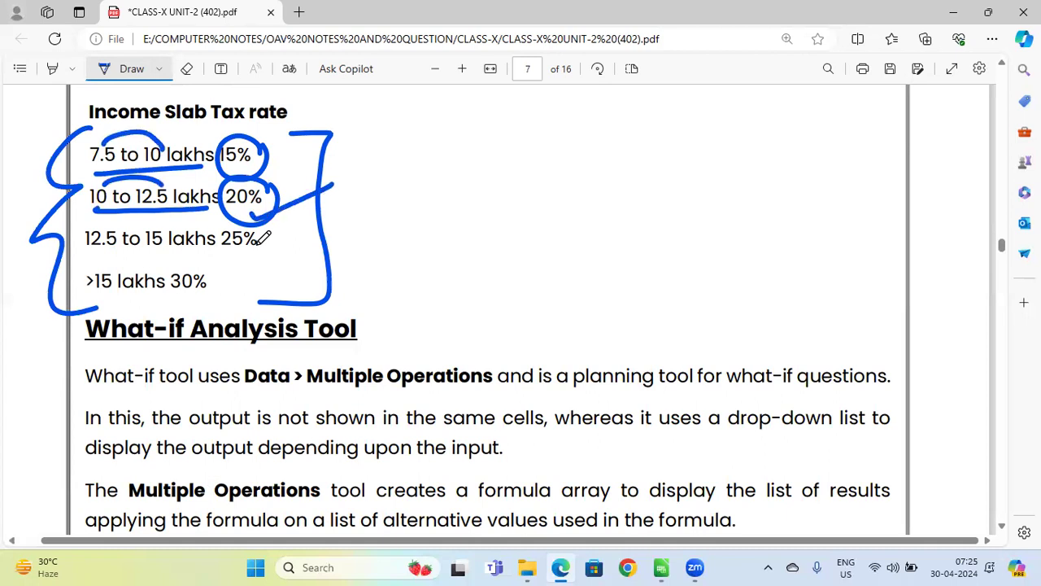
{"action": "left_click_drag", "start_coordinate": [239, 174], "coordinate": [348, 139]}
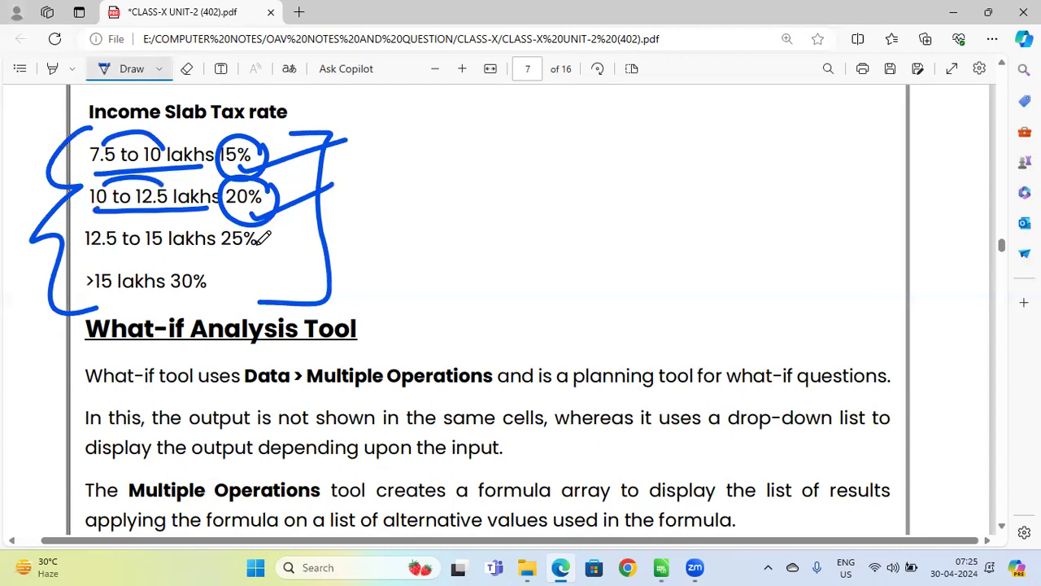
{"action": "key", "text": "Escape"}
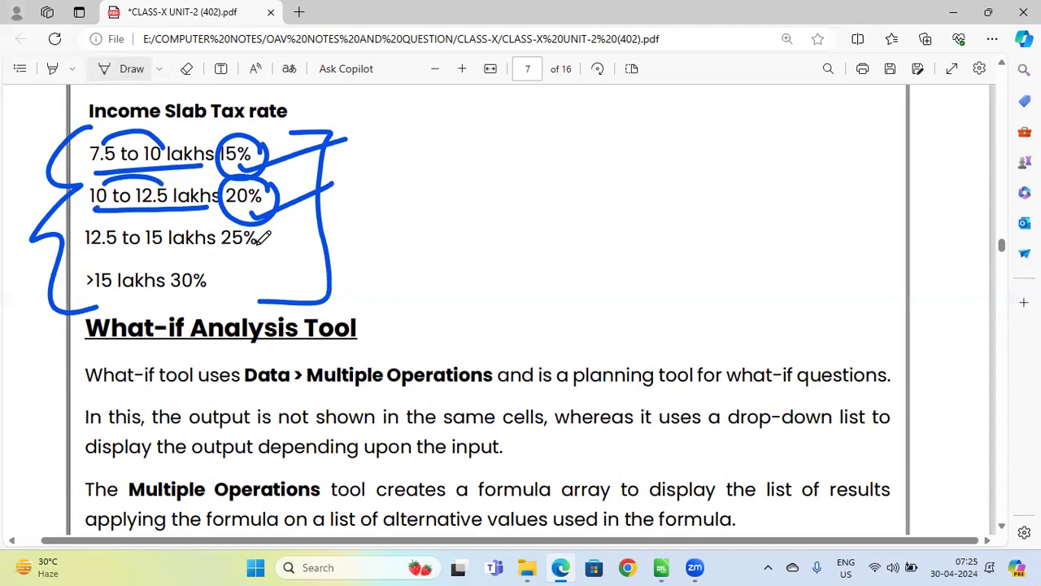
- Circle the What-if Analysis Tool heading in ink and return to the Calc loan workbook
{"action": "scroll", "coordinate": [264, 236], "scroll_direction": "down", "scroll_amount": 3}
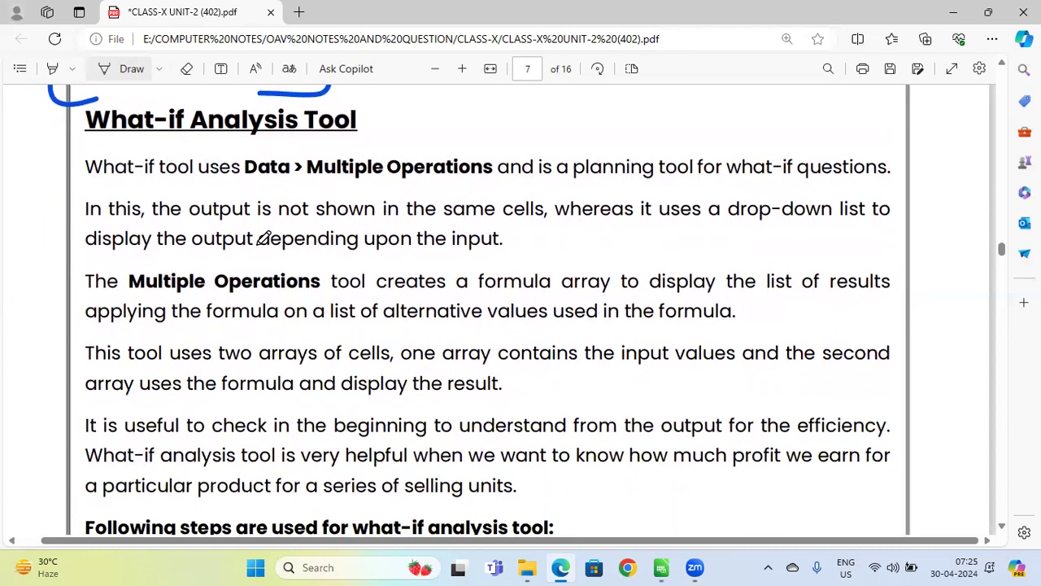
{"action": "key", "text": "alt+d"}
{"action": "mouse_move", "coordinate": [358, 97]}
{"action": "left_mouse_down"}
{"action": "mouse_move", "coordinate": [75, 116]}
{"action": "mouse_move", "coordinate": [389, 100]}
{"action": "left_mouse_up"}
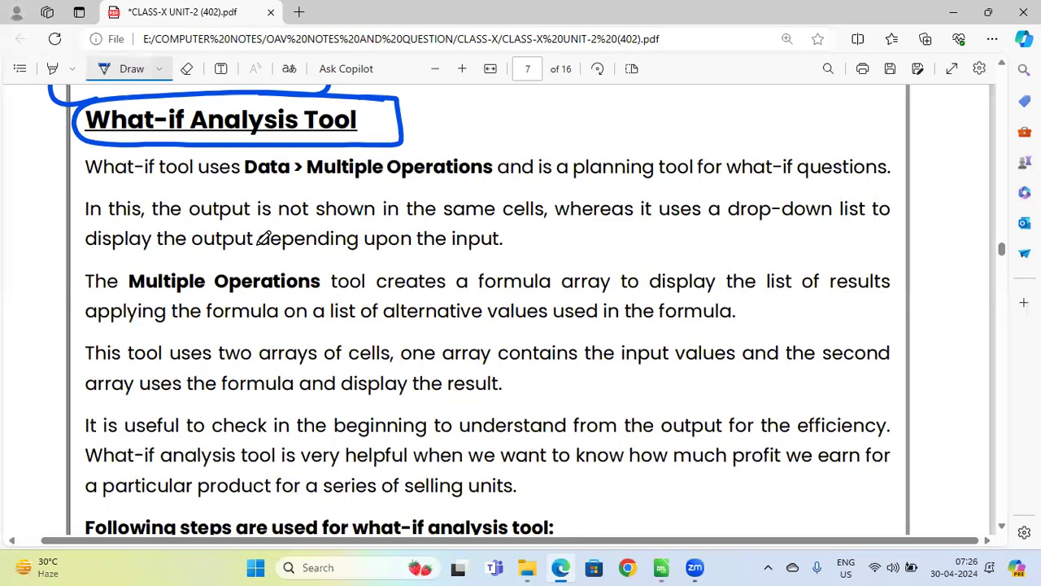
{"action": "key", "text": "alt+Tab"}
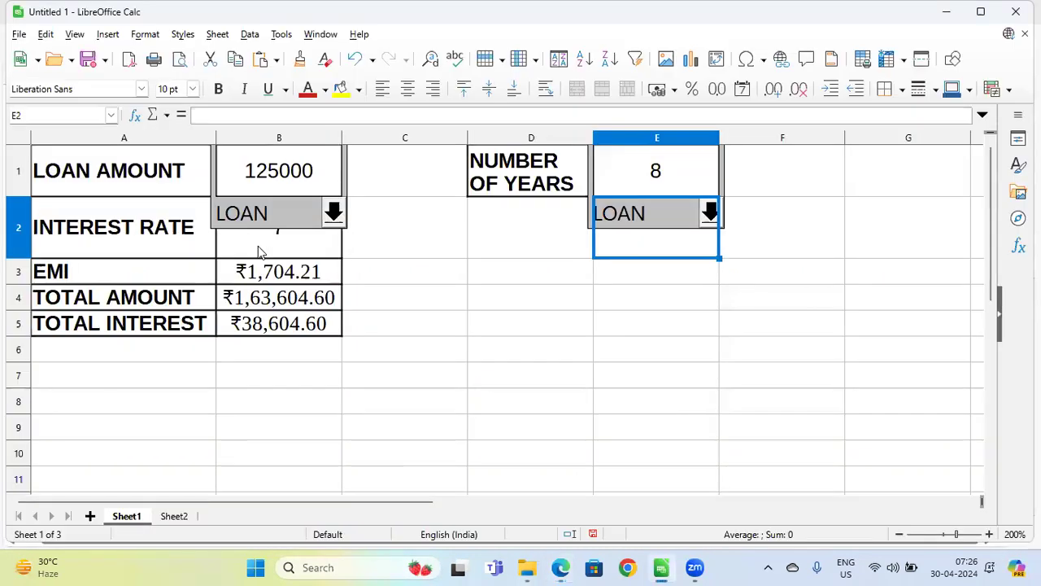
- Go to Sheet2 and select A1:B5 with selling price 35, cost price 15, fixed cost 5000, 1500 items
{"action": "left_click", "coordinate": [174, 516]}
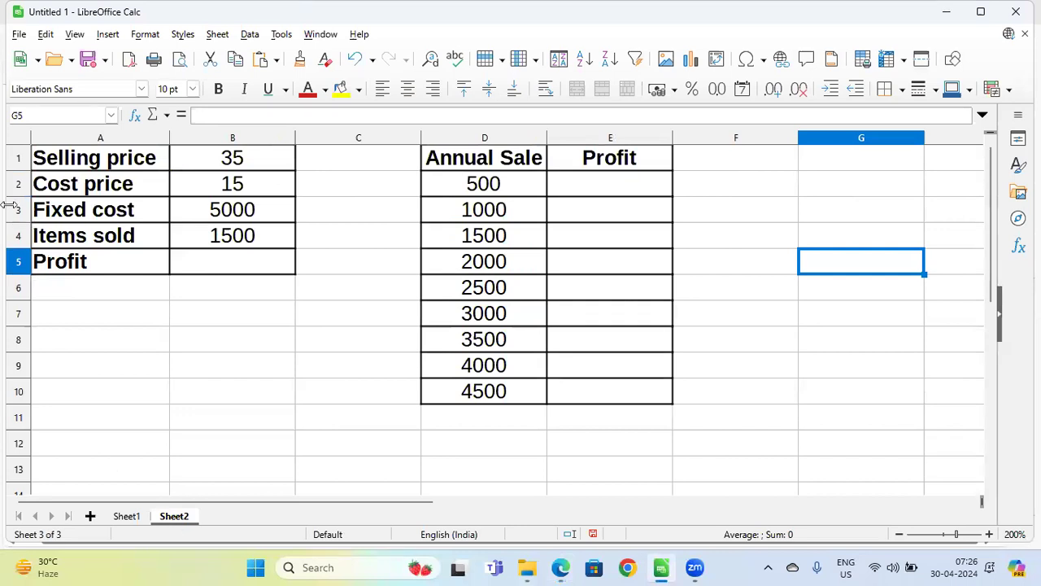
{"action": "left_click", "coordinate": [85, 158]}
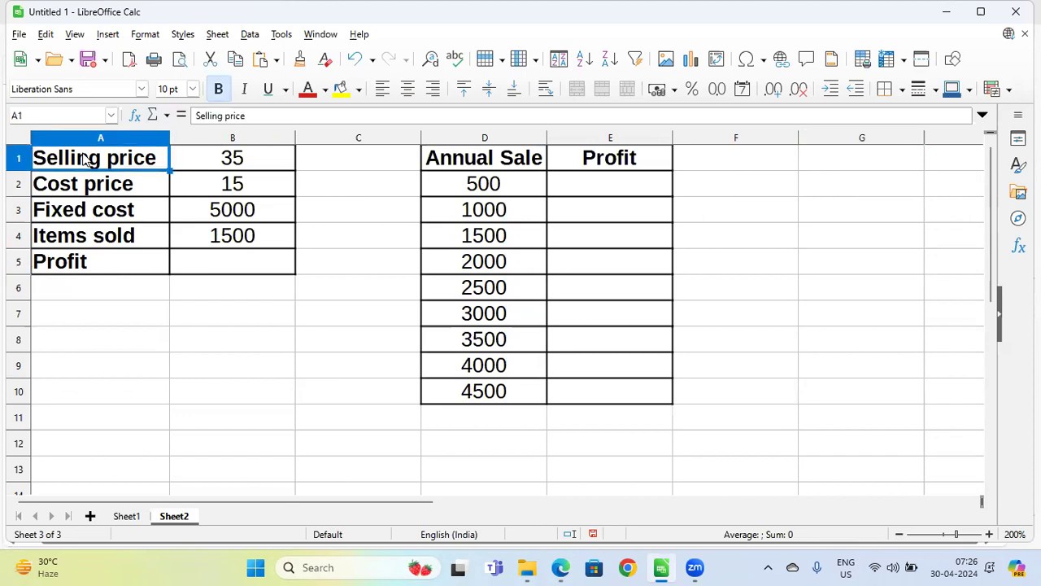
{"action": "key", "text": "shift+Down"}
{"action": "key", "text": "shift+Down"}
{"action": "key", "text": "shift+Down"}
{"action": "key", "text": "shift+Down"}
{"action": "key", "text": "shift+Right"}
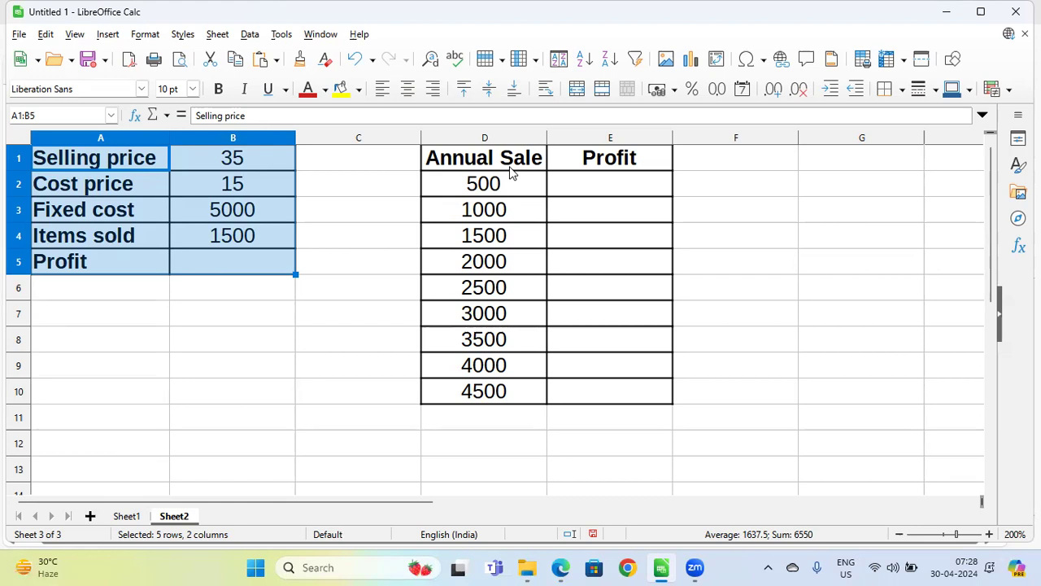
- Enter =B4*(B1-B2)-B3 in B5 so the Profit cell shows 25000
{"action": "left_click", "coordinate": [226, 316]}
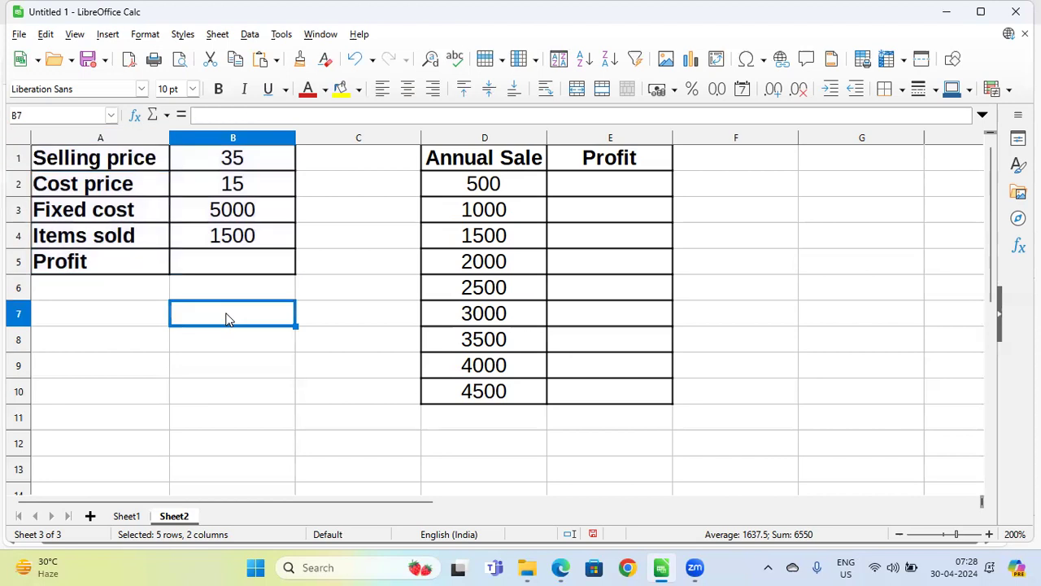
{"action": "left_click", "coordinate": [208, 262]}
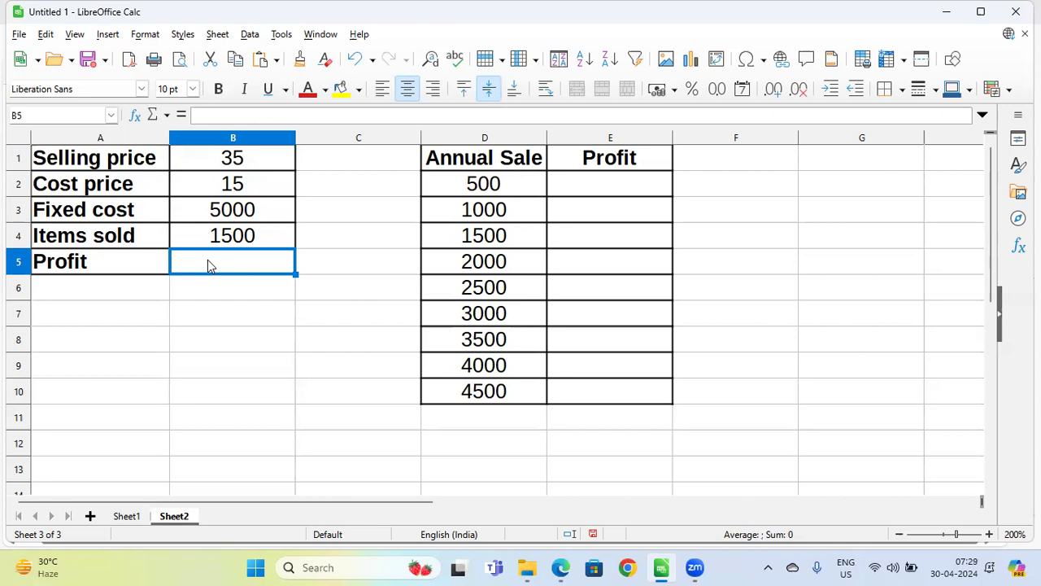
{"action": "type", "text": "="}
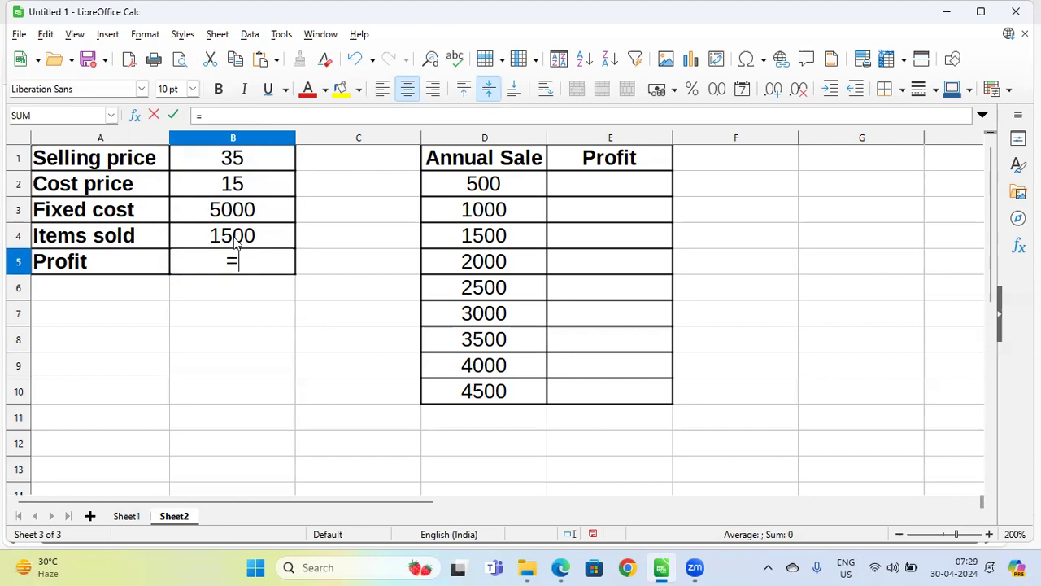
{"action": "left_click", "coordinate": [234, 240]}
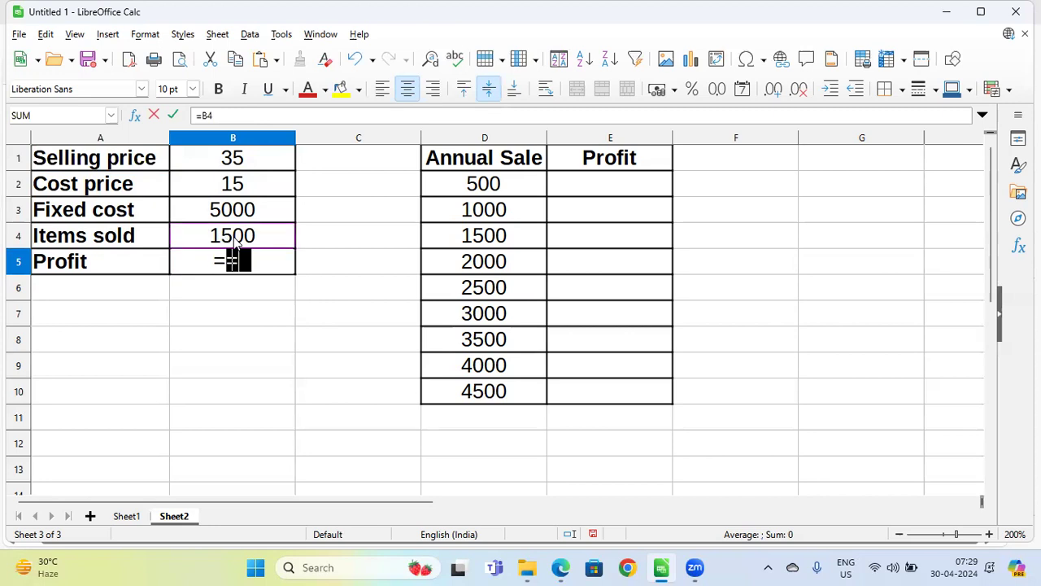
{"action": "type", "text": "*("}
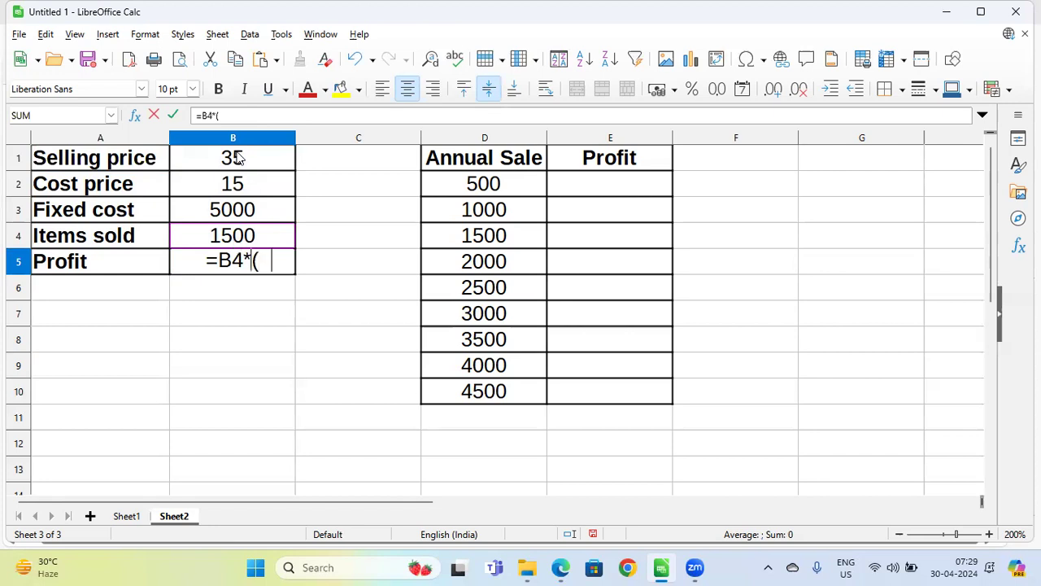
{"action": "left_click", "coordinate": [236, 157]}
{"action": "type", "text": "-"}
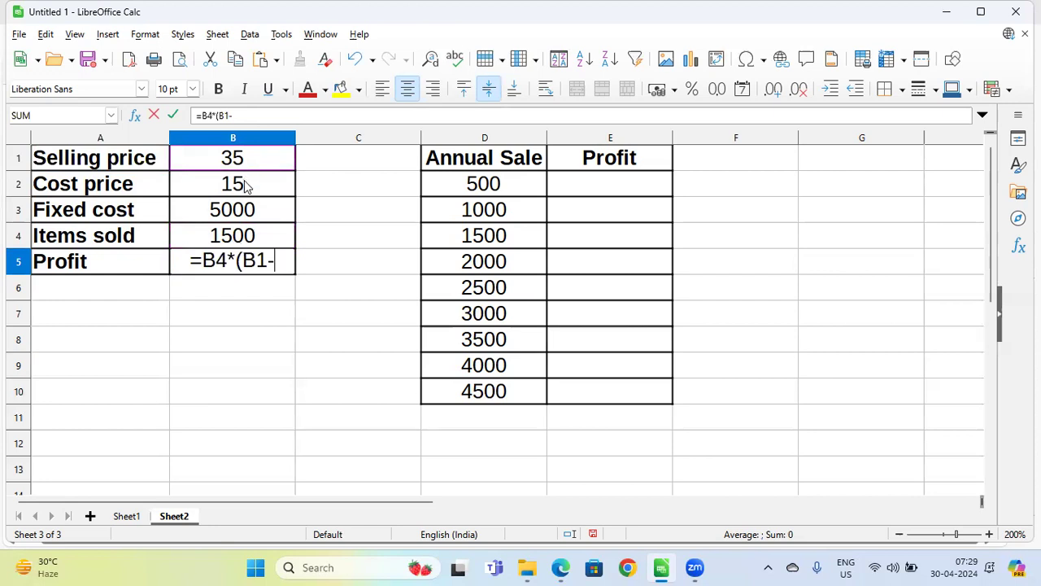
{"action": "left_click", "coordinate": [244, 185]}
{"action": "type", "text": ")"}
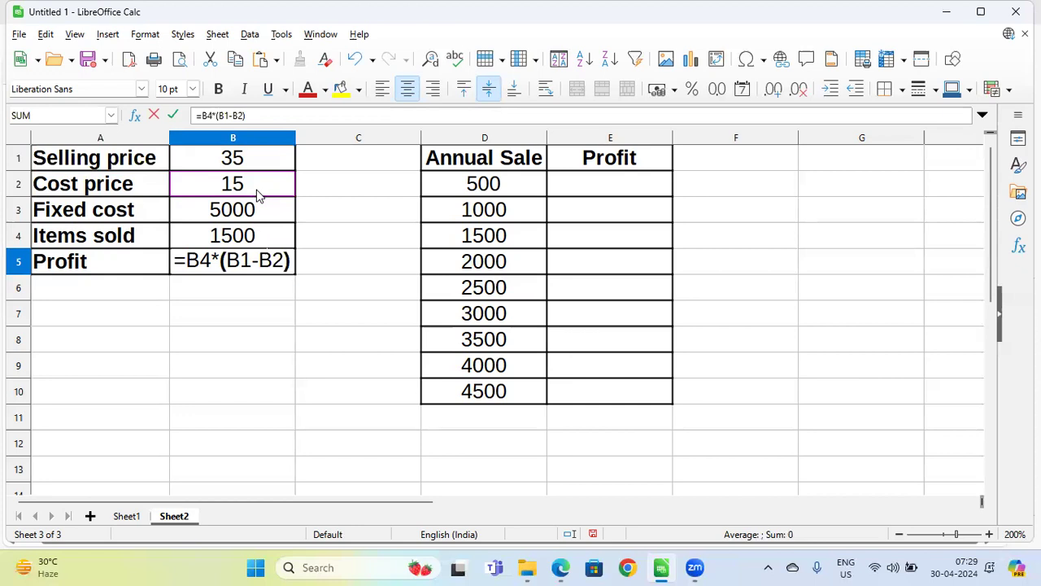
{"action": "type", "text": "-"}
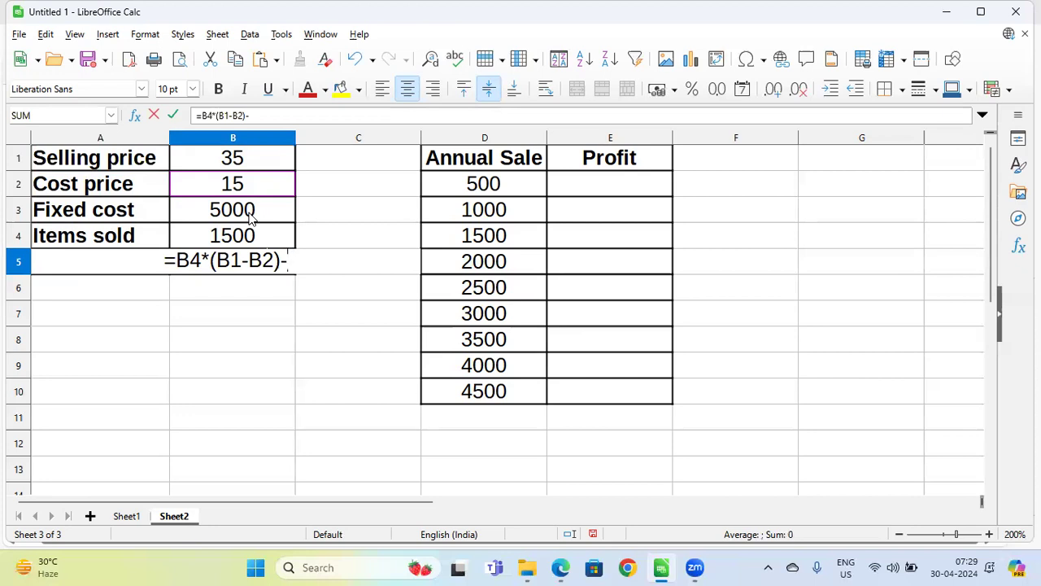
{"action": "left_click", "coordinate": [252, 216]}
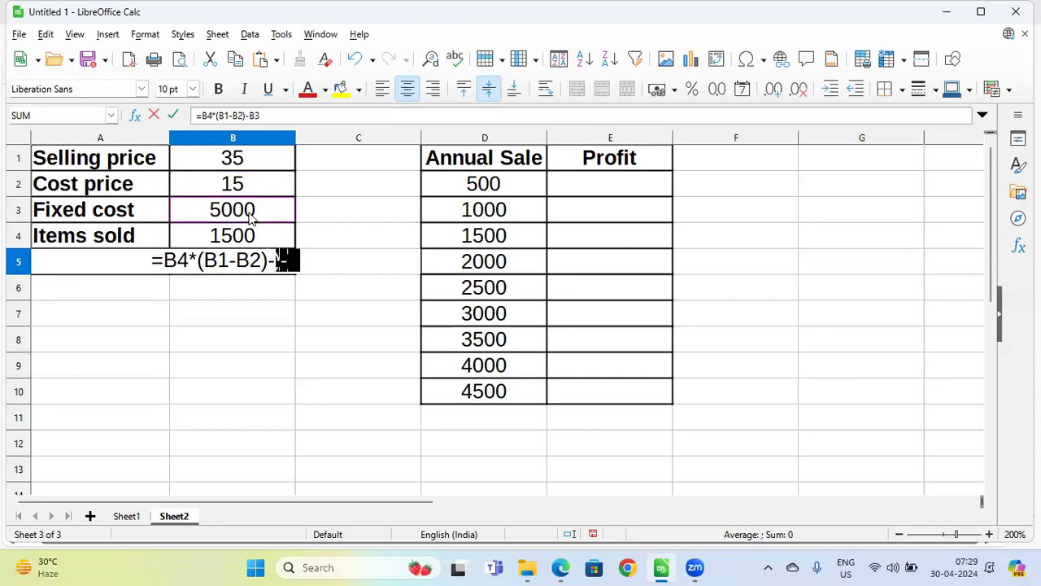
{"action": "key", "text": "Return"}
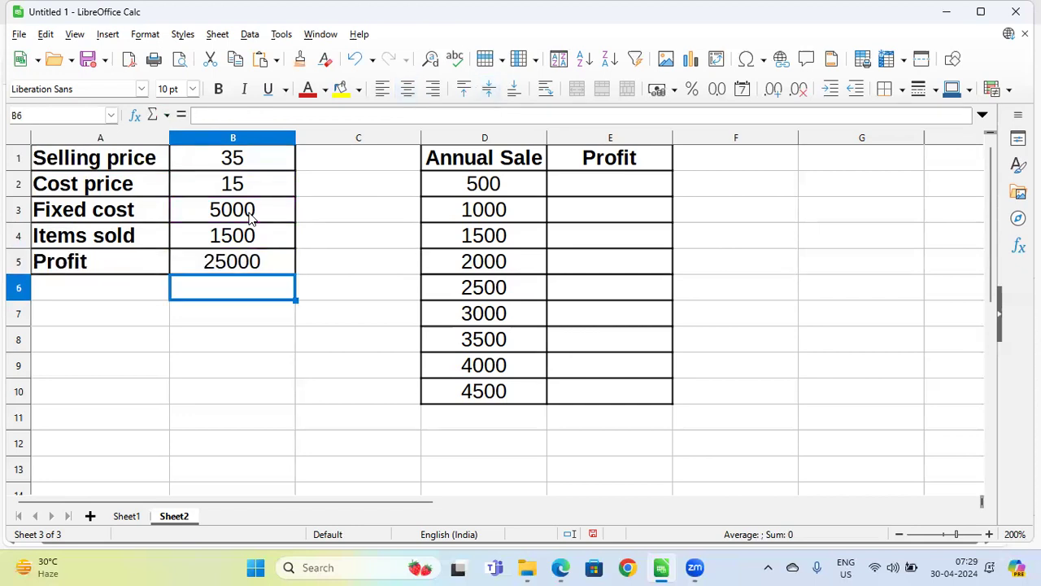
{"action": "key", "text": "Up"}
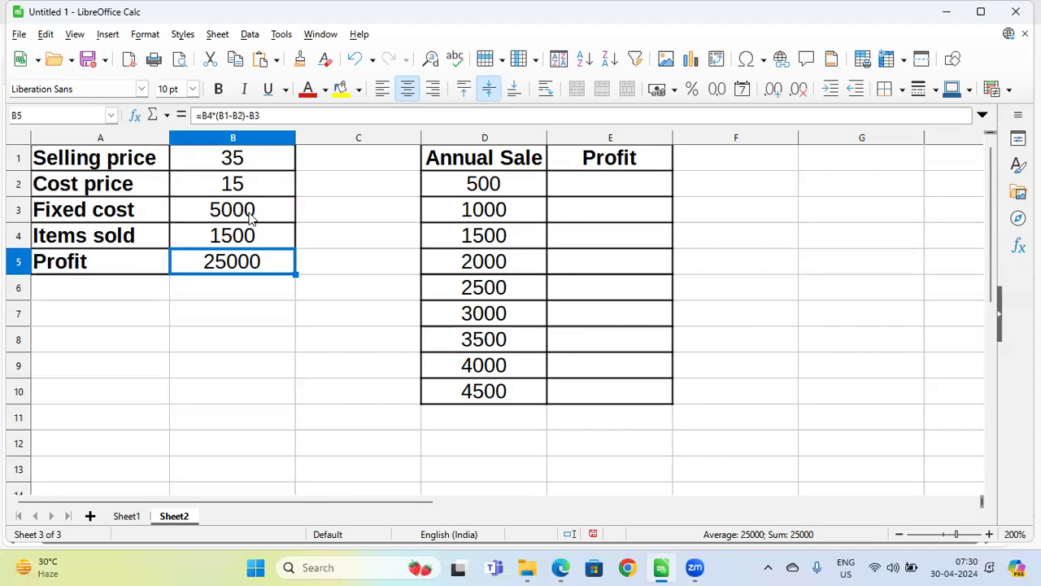
- Select the input table A1:B5 and bring the What-if Analysis PDF notes to front
{"action": "mouse_move", "coordinate": [77, 163]}
{"action": "left_mouse_down"}
{"action": "mouse_move", "coordinate": [229, 237]}
{"action": "mouse_move", "coordinate": [230, 266]}
{"action": "left_mouse_up"}
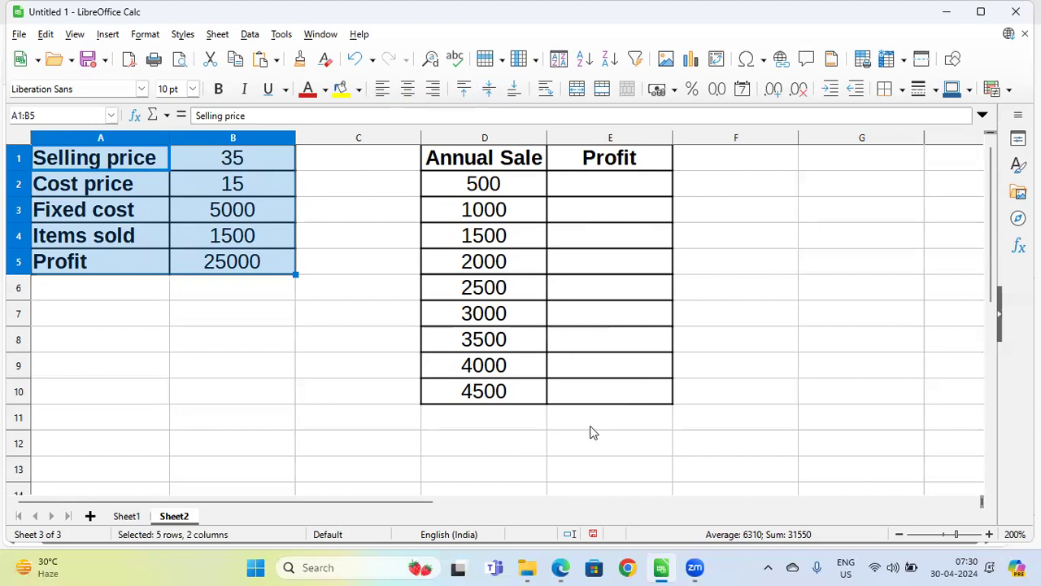
{"action": "left_click", "coordinate": [561, 567]}
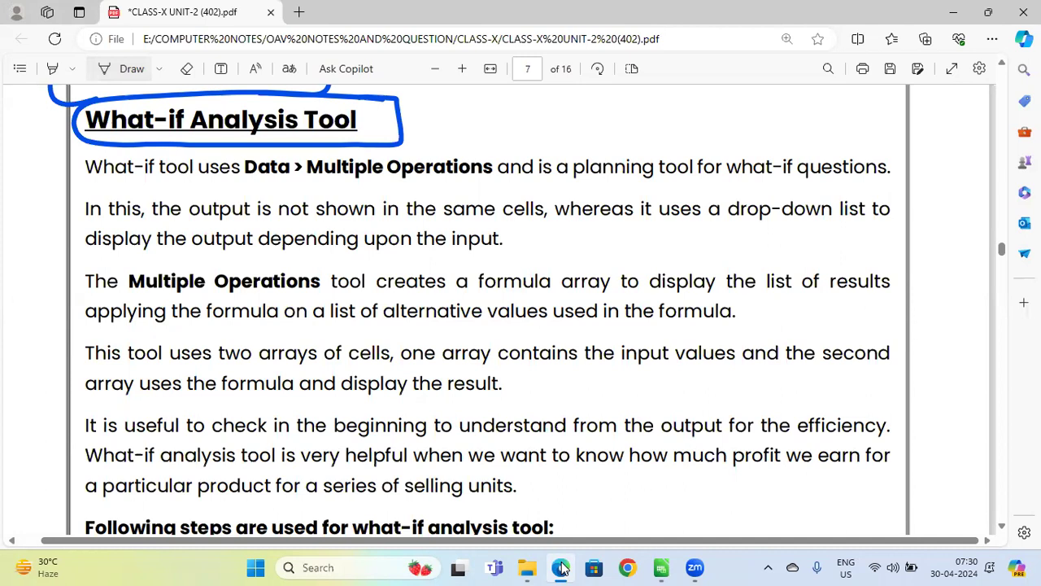
- Underline Step 1's phrases about cell data, entering a formula and values in other cells
{"action": "key", "text": "Down"}
{"action": "key", "text": "Down"}
{"action": "key", "text": "Down"}
{"action": "key", "text": "Down"}
{"action": "key", "text": "Down"}
{"action": "key", "text": "Down"}
{"action": "key", "text": "Down"}
{"action": "key", "text": "Down"}
{"action": "key", "text": "Down"}
{"action": "key", "text": "Down"}
{"action": "key", "text": "Down"}
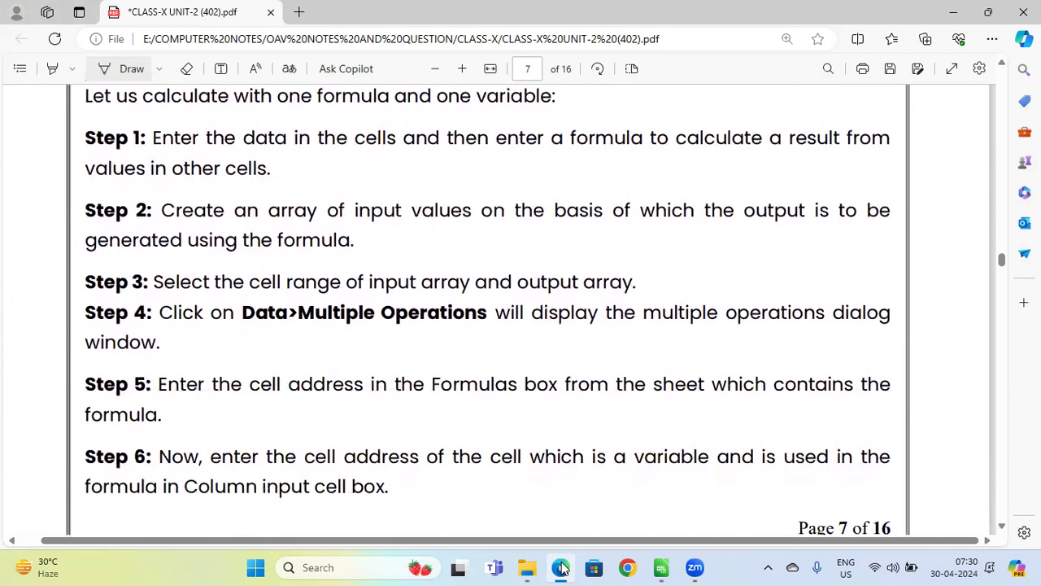
{"action": "left_click_drag", "start_coordinate": [197, 125], "coordinate": [396, 123]}
{"action": "left_click_drag", "start_coordinate": [506, 129], "coordinate": [864, 136]}
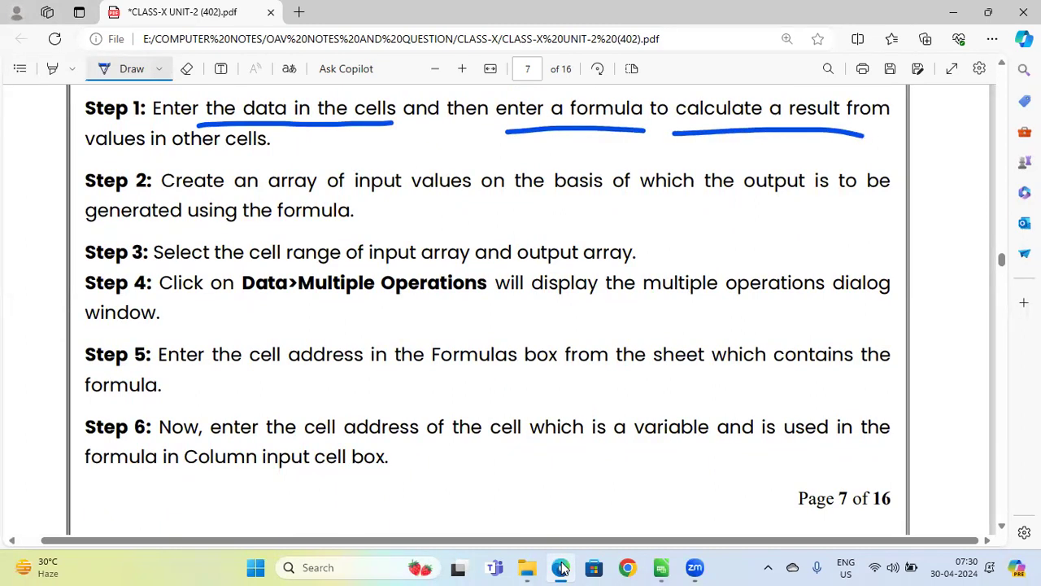
{"action": "mouse_move", "coordinate": [147, 161]}
{"action": "left_mouse_down"}
{"action": "mouse_move", "coordinate": [289, 155]}
{"action": "mouse_move", "coordinate": [425, 94]}
{"action": "left_mouse_up"}
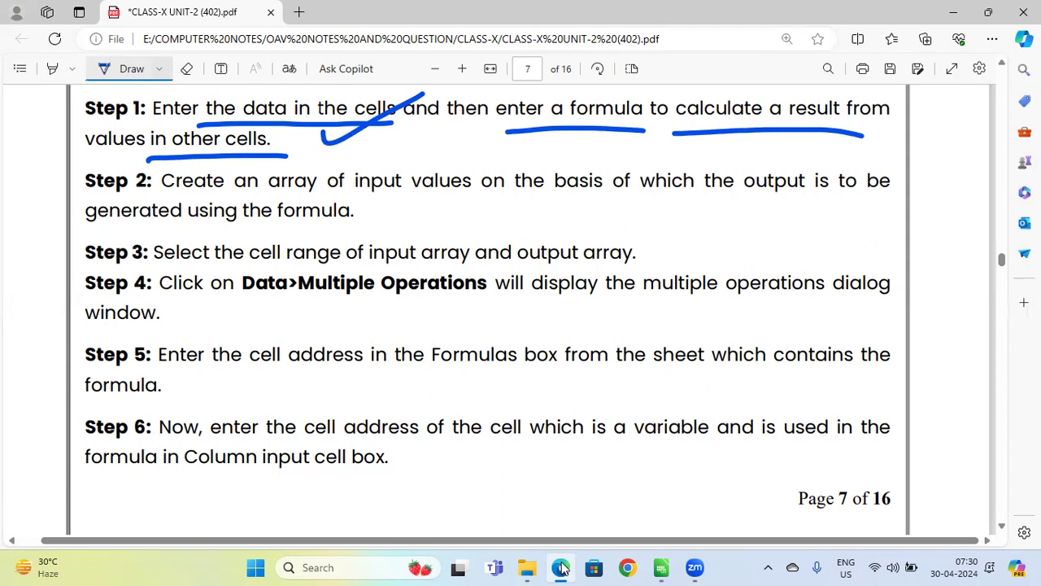
{"action": "left_click_drag", "start_coordinate": [84, 151], "coordinate": [174, 113]}
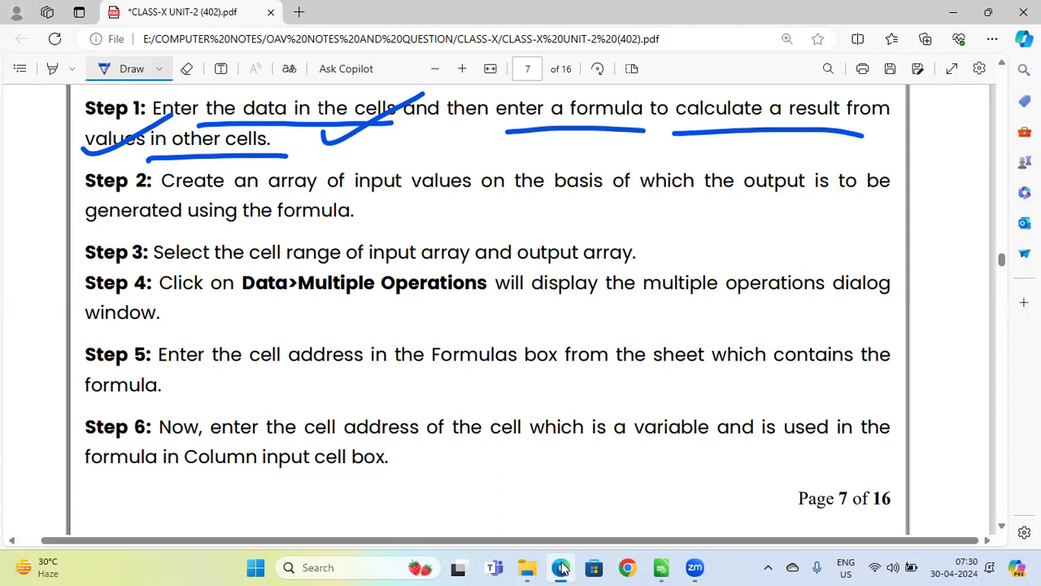
- Tick Step 2, underline its input-array and formula phrases, and return to Calc
{"action": "left_click", "coordinate": [562, 567]}
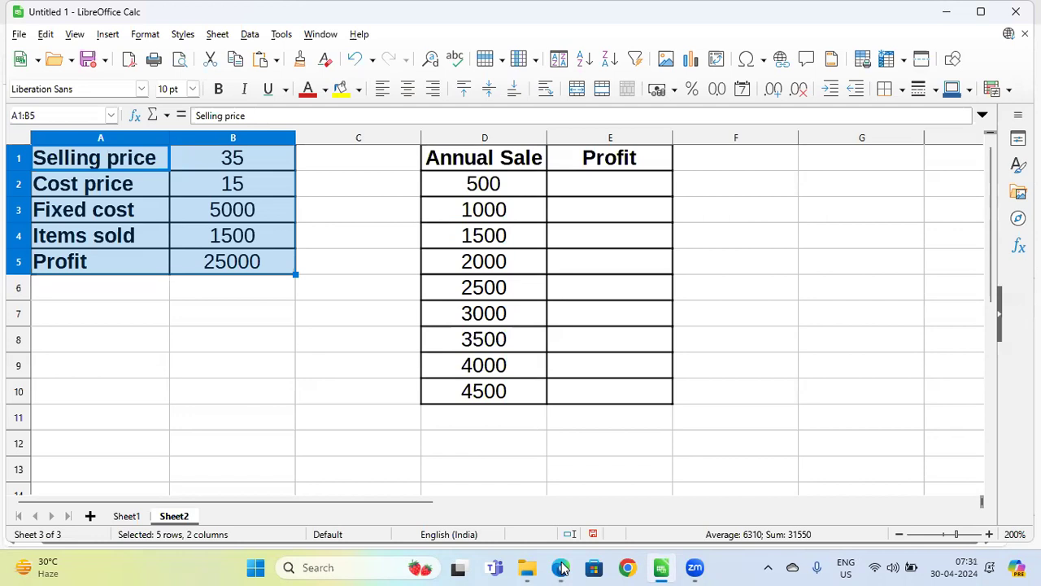
{"action": "left_click", "coordinate": [561, 567]}
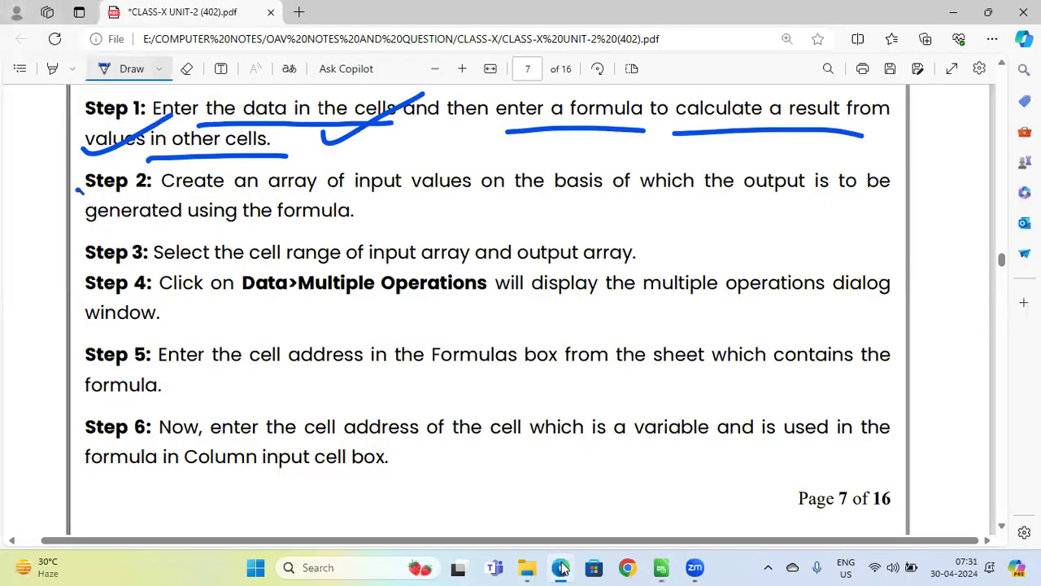
{"action": "left_click_drag", "start_coordinate": [78, 192], "coordinate": [149, 158]}
{"action": "left_click_drag", "start_coordinate": [187, 197], "coordinate": [679, 195]}
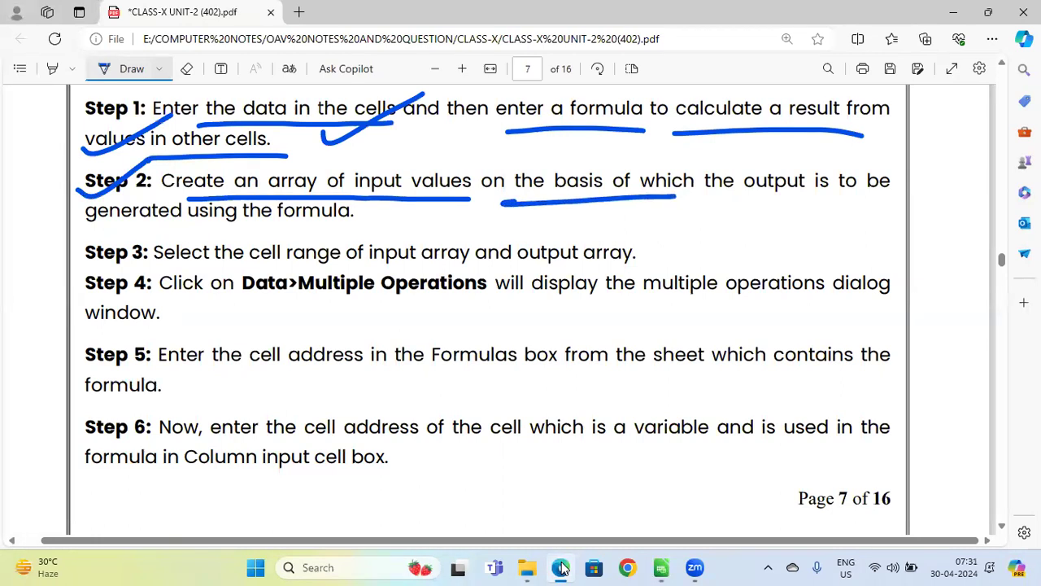
{"action": "left_click_drag", "start_coordinate": [168, 234], "coordinate": [325, 227]}
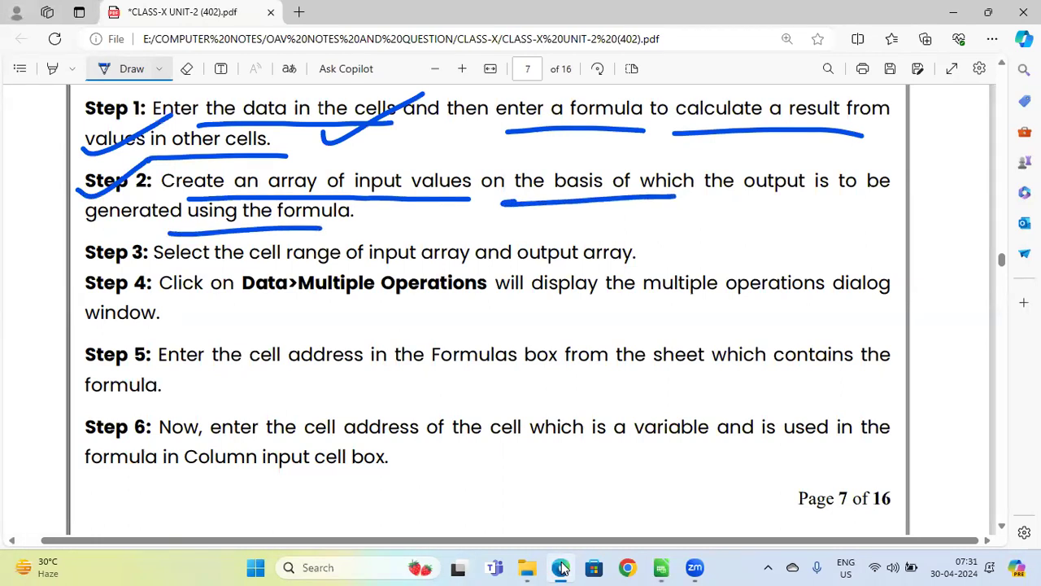
{"action": "left_click", "coordinate": [561, 567]}
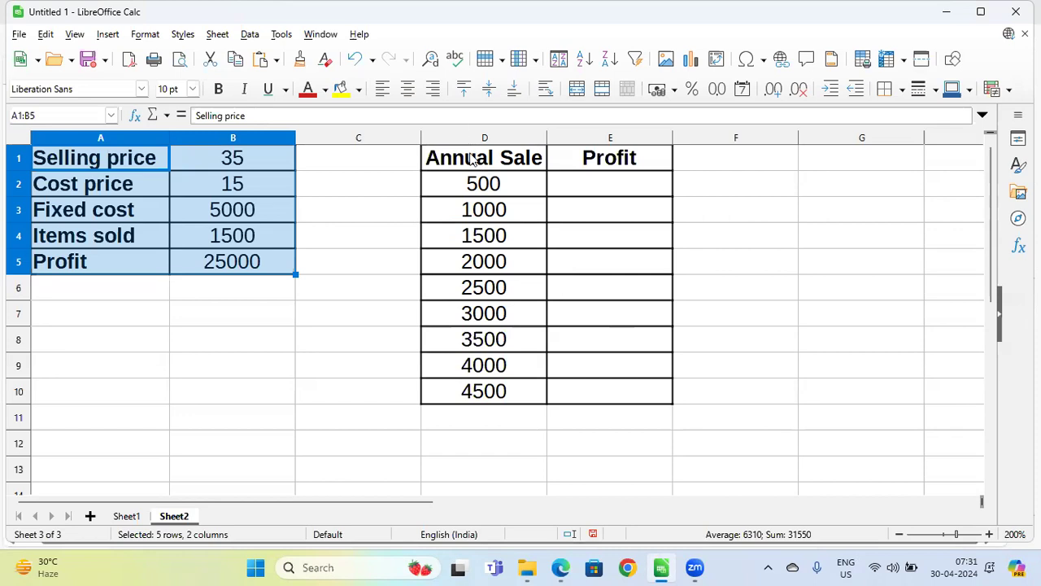
- Select D1:E10, the Annual Sale and Profit table, on Sheet2
{"action": "left_click_drag", "start_coordinate": [472, 158], "coordinate": [626, 401]}
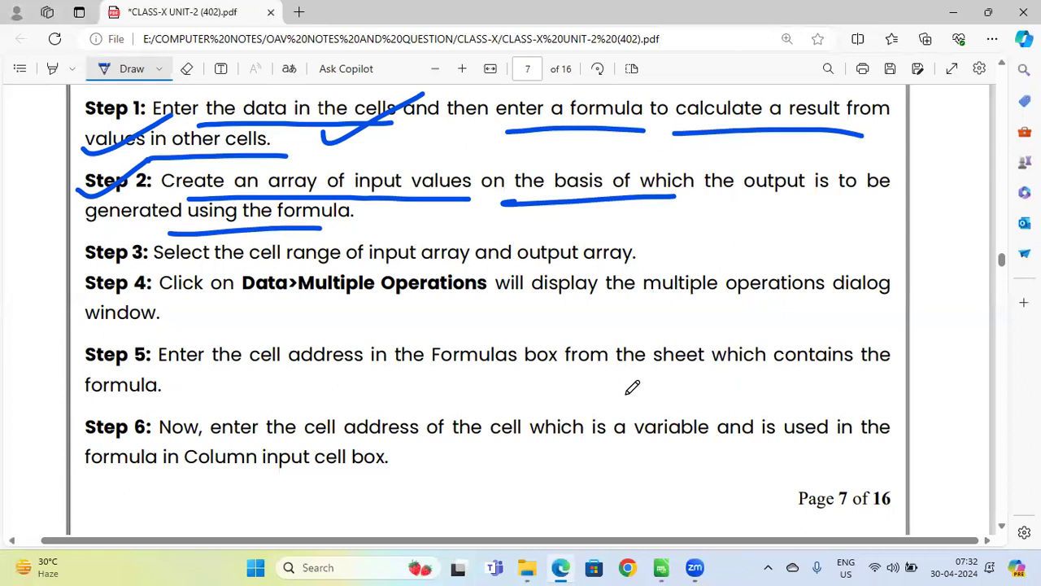
- Underline Step 3 on selecting the input and output ranges, then go back to Calc
{"action": "left_click_drag", "start_coordinate": [244, 267], "coordinate": [649, 267]}
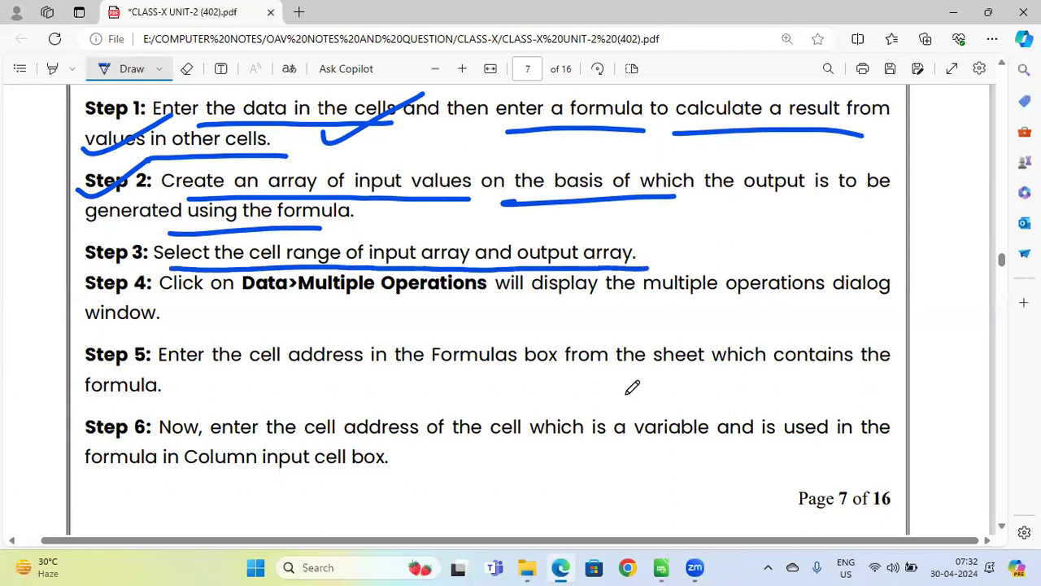
{"action": "key", "text": "alt+Tab"}
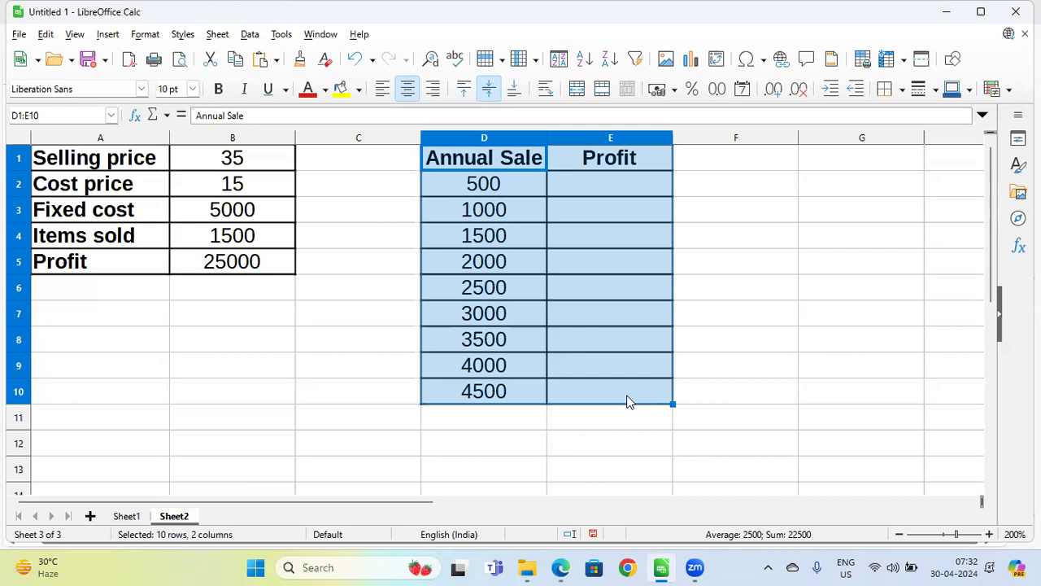
- Select D2:E10, the sale values 500–4500 and empty Profit cells, excluding the header row
{"action": "left_click", "coordinate": [484, 189]}
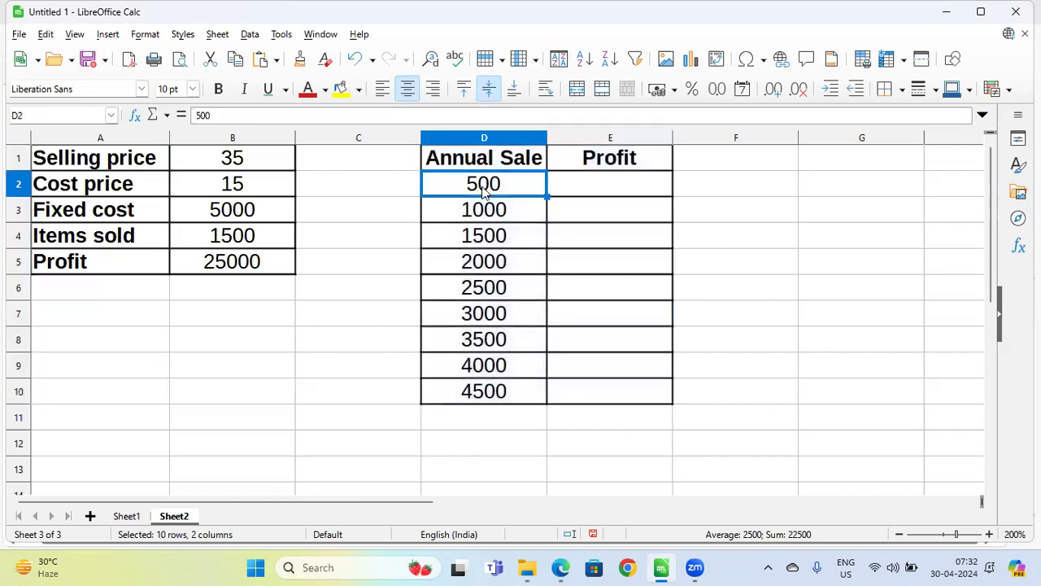
{"action": "mouse_move", "coordinate": [470, 190]}
{"action": "left_mouse_down"}
{"action": "mouse_move", "coordinate": [613, 313]}
{"action": "mouse_move", "coordinate": [630, 397]}
{"action": "left_mouse_up"}
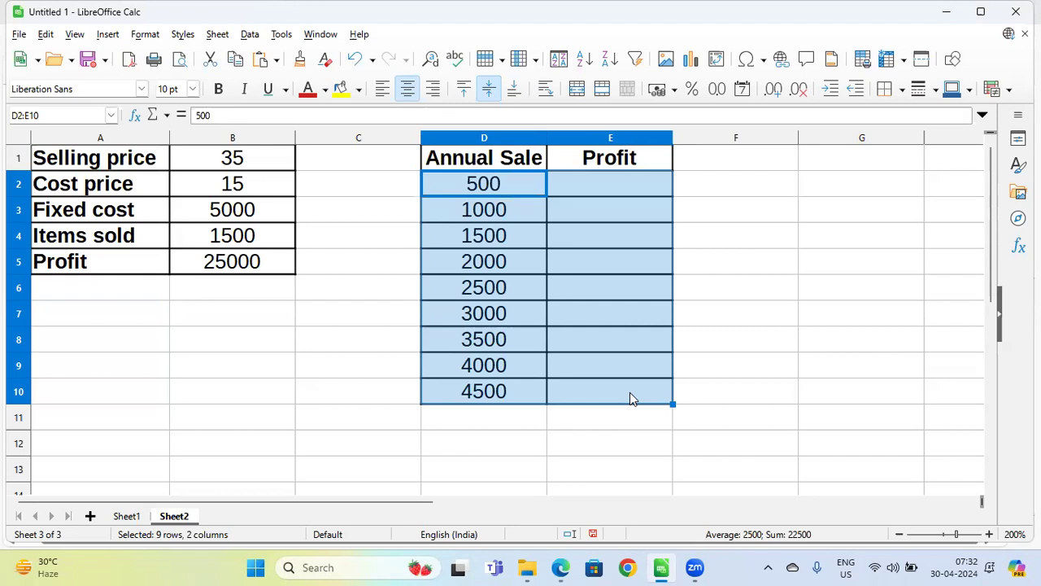
- Underline 'Data>', 'multiple operations dialog' and 'window.' in Step 4 of the notes
{"action": "key", "text": "alt+Tab"}
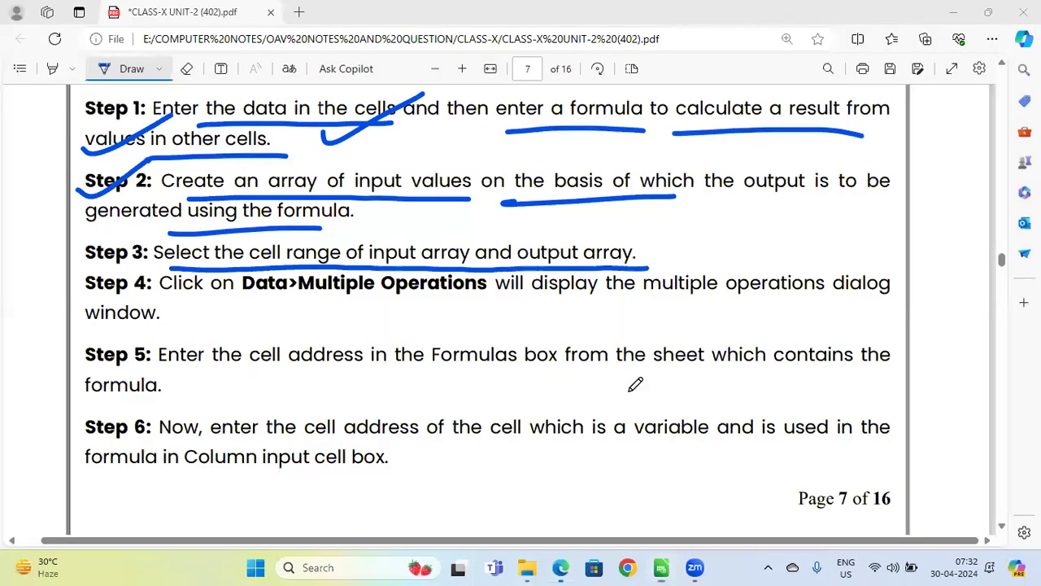
{"action": "left_click_drag", "start_coordinate": [242, 301], "coordinate": [486, 296]}
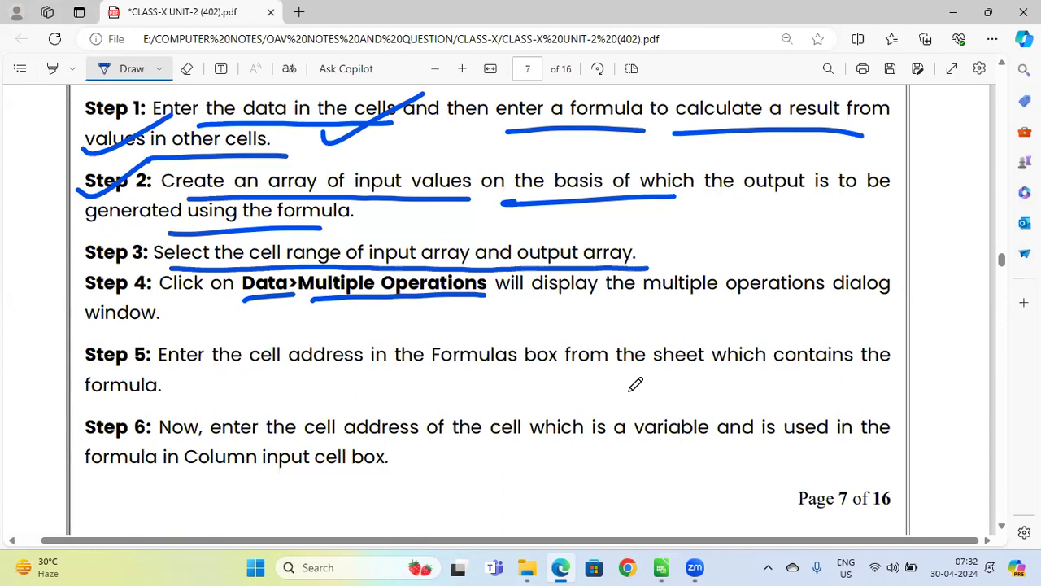
{"action": "left_click_drag", "start_coordinate": [649, 308], "coordinate": [891, 303]}
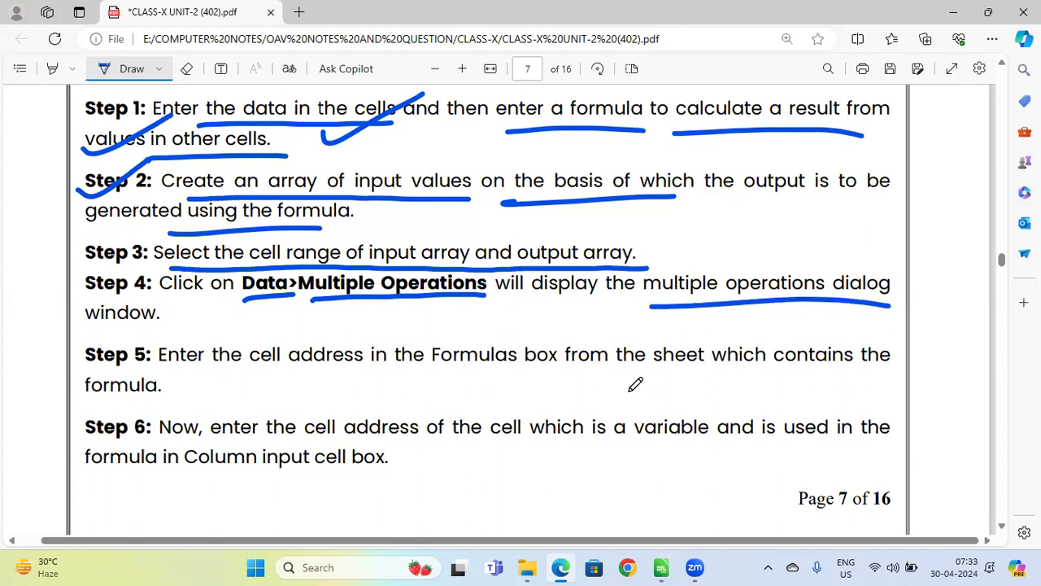
{"action": "left_click_drag", "start_coordinate": [104, 335], "coordinate": [166, 325]}
{"action": "key", "text": "alt+Tab"}
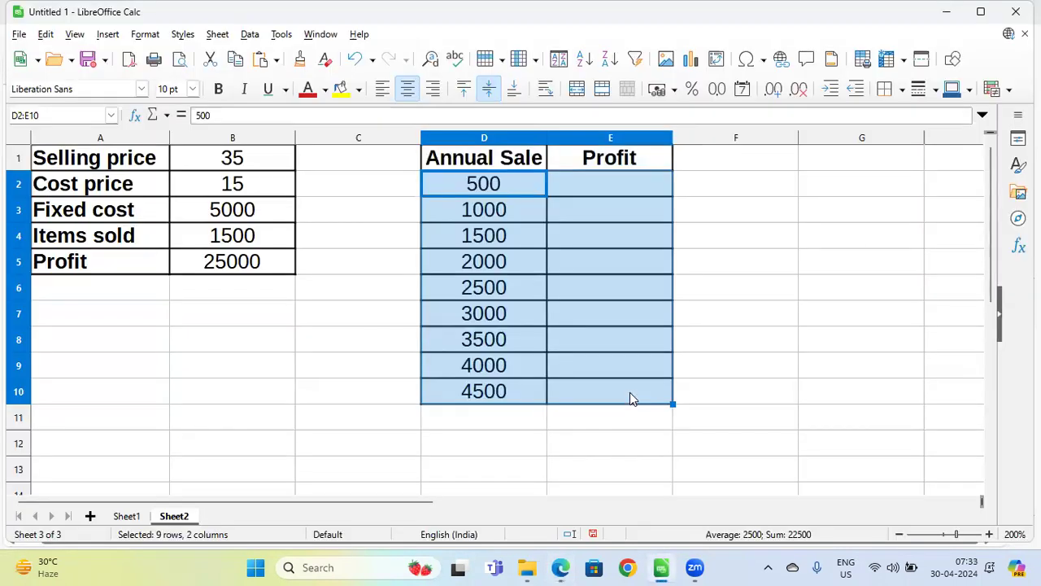
{"action": "key", "text": "alt+Tab"}
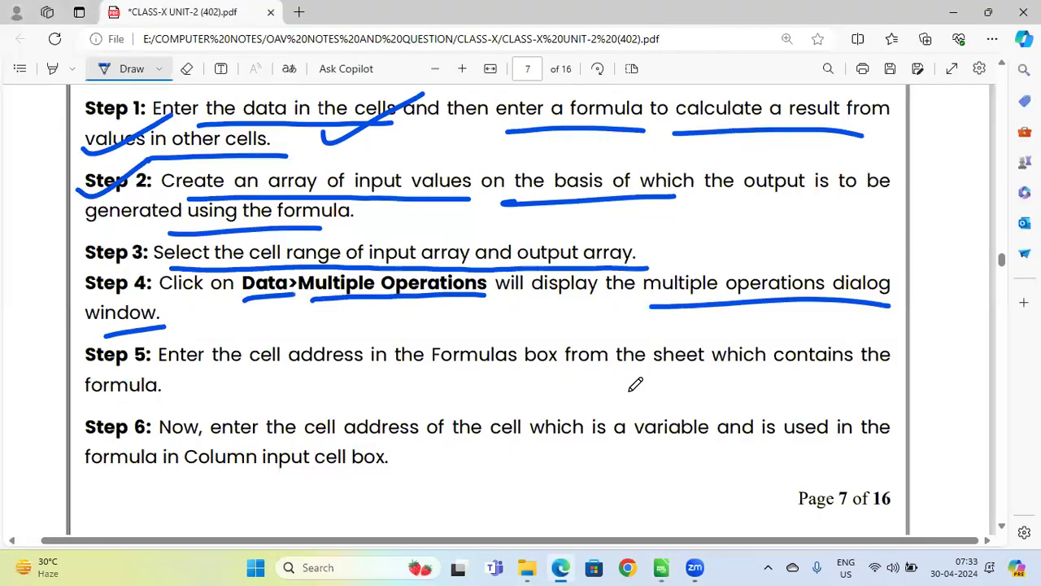
- Open Data > Multiple Operations for D2:E10, then return to the PDF notes
{"action": "key", "text": "alt+Tab"}
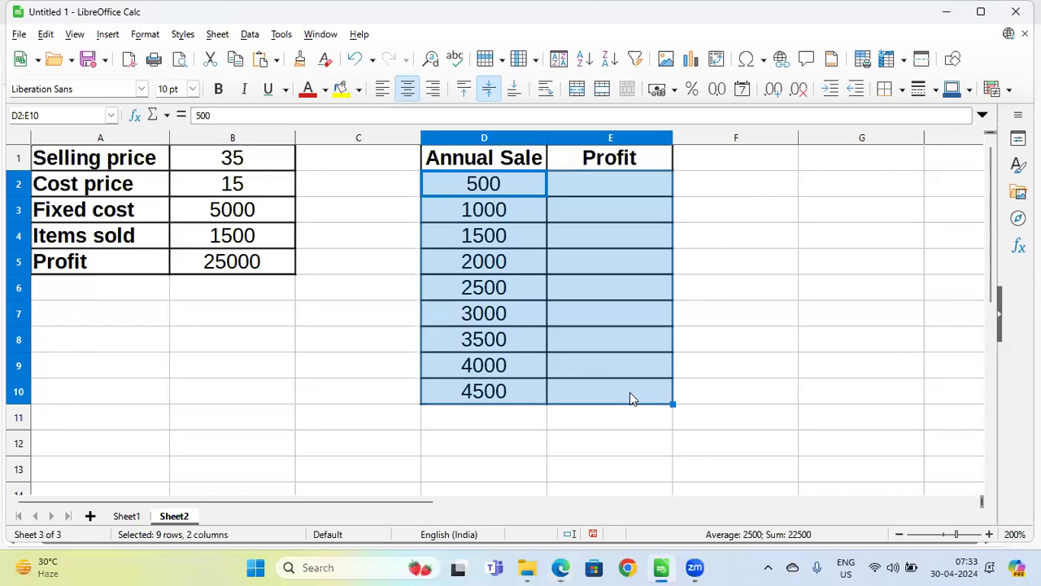
{"action": "left_click", "coordinate": [252, 36]}
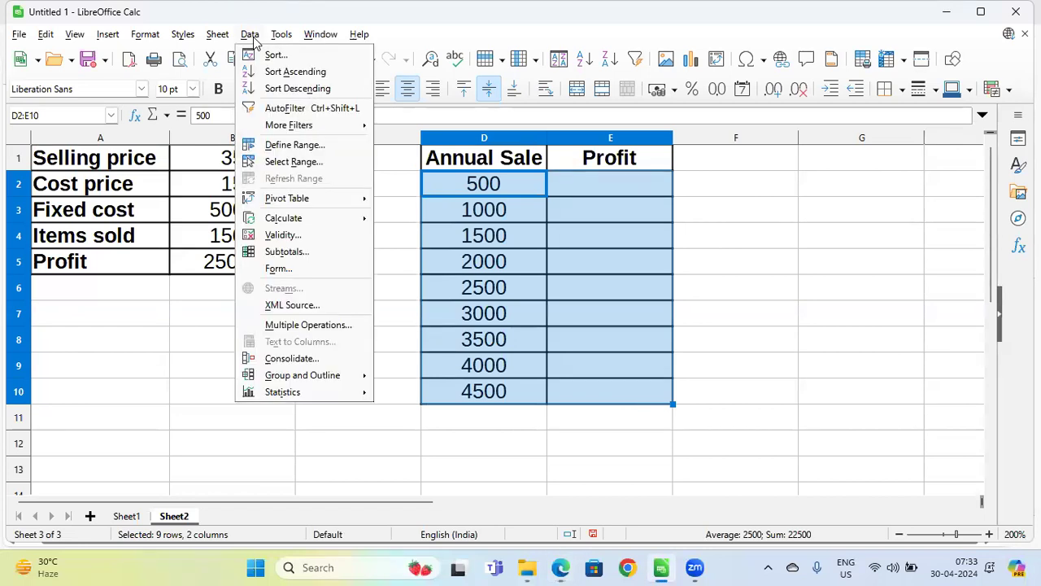
{"action": "left_click", "coordinate": [321, 326]}
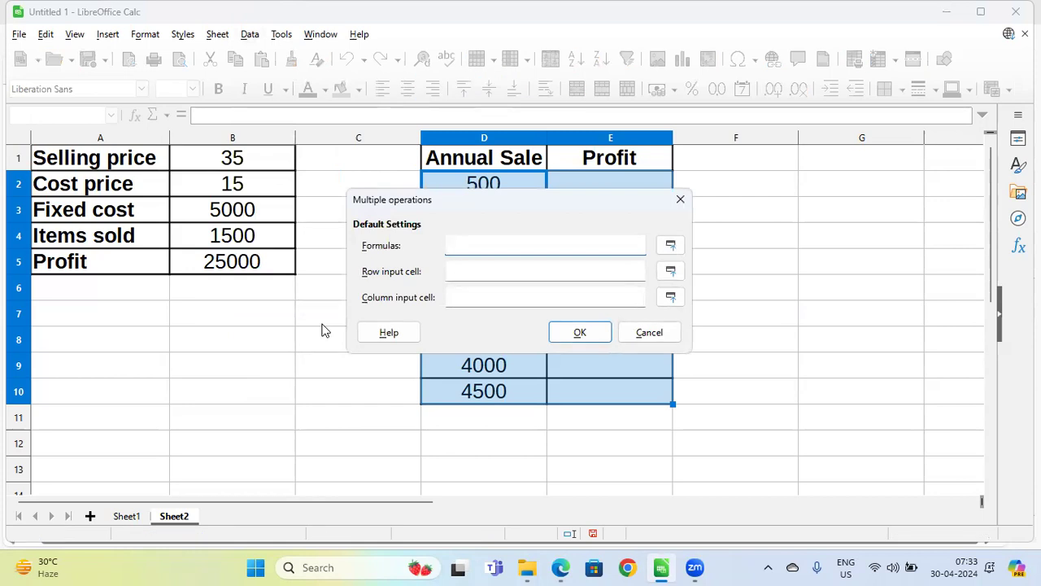
{"action": "key", "text": "alt+Tab"}
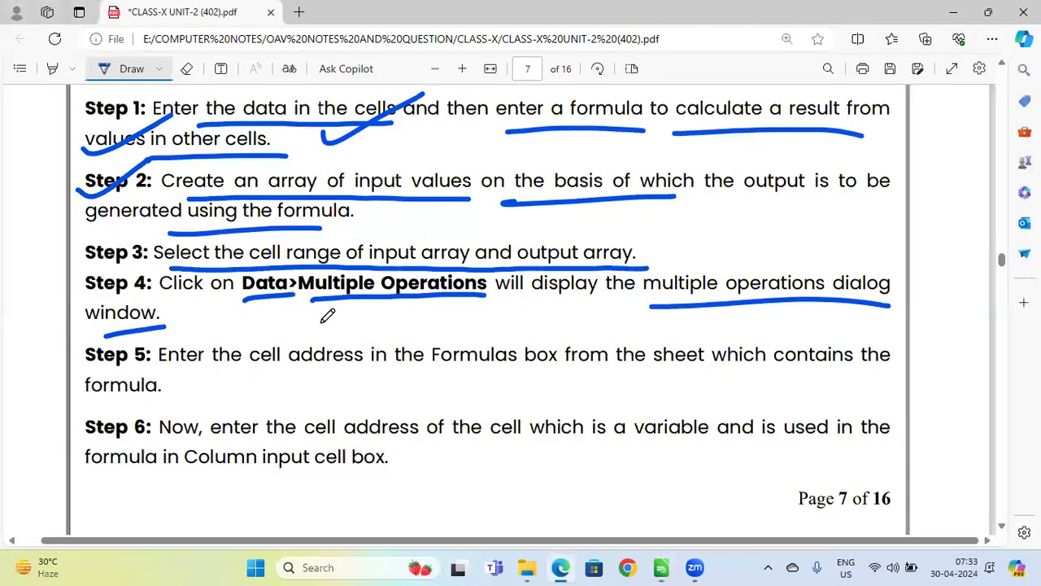
- Tick Step 5 and underline its cell address and formula wording, then return to the dialog
{"action": "left_click_drag", "start_coordinate": [85, 359], "coordinate": [153, 335]}
{"action": "mouse_move", "coordinate": [218, 379]}
{"action": "left_mouse_down"}
{"action": "mouse_move", "coordinate": [581, 369]}
{"action": "mouse_move", "coordinate": [869, 383]}
{"action": "left_mouse_up"}
{"action": "left_click_drag", "start_coordinate": [110, 406], "coordinate": [153, 399]}
{"action": "key", "text": "alt+Tab"}
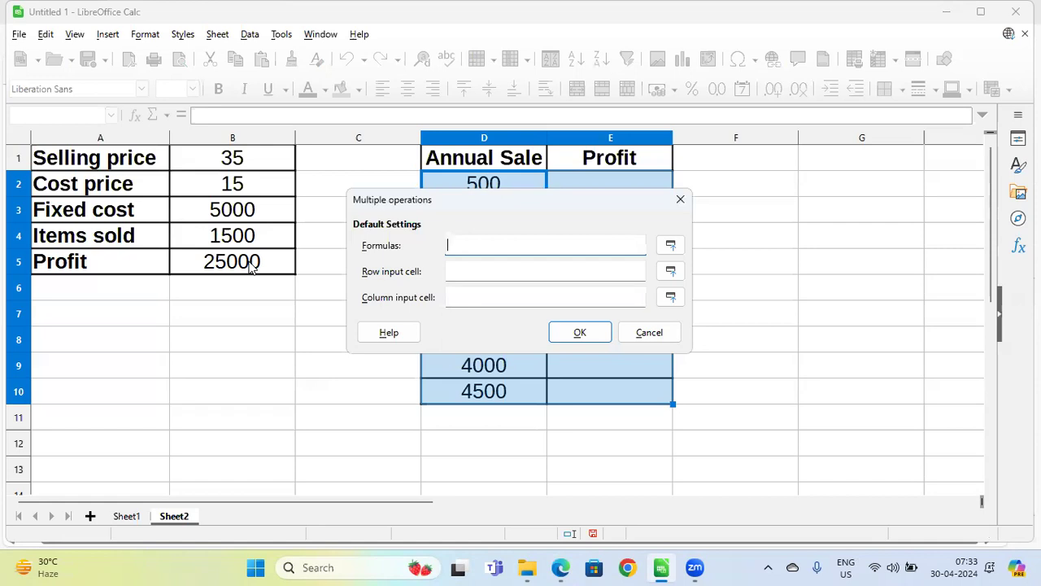
- Enter $B$5 as the Formulas cell in the Multiple operations dialog
{"action": "type", "text": "$"}
{"action": "type", "text": "B$"}
{"action": "type", "text": "5"}
{"action": "key", "text": "alt+Tab"}
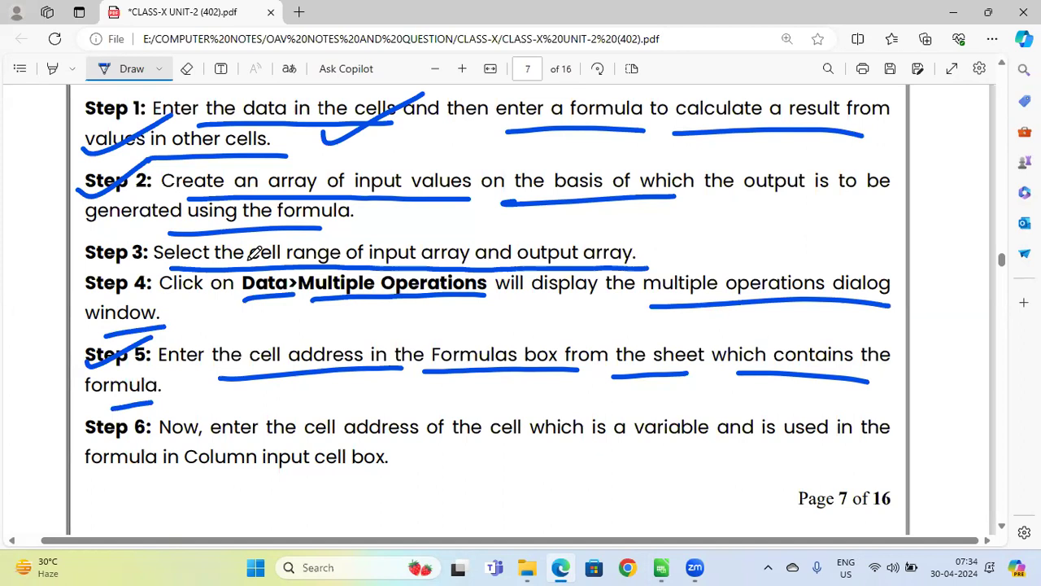
- After reviewing Step 5 in the PDF, go back to Calc's pending Multiple operations dialog
{"action": "key", "text": "alt+Tab"}
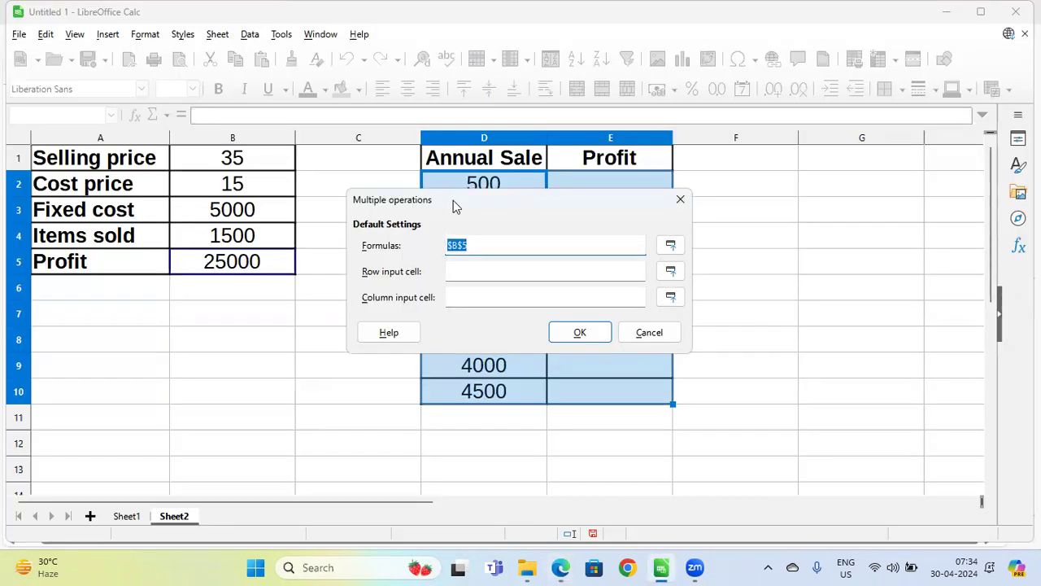
- Enter $B$4 as the Column input cell, with the dialog moved off the sale and profit cells
{"action": "left_click_drag", "start_coordinate": [454, 206], "coordinate": [148, 319]}
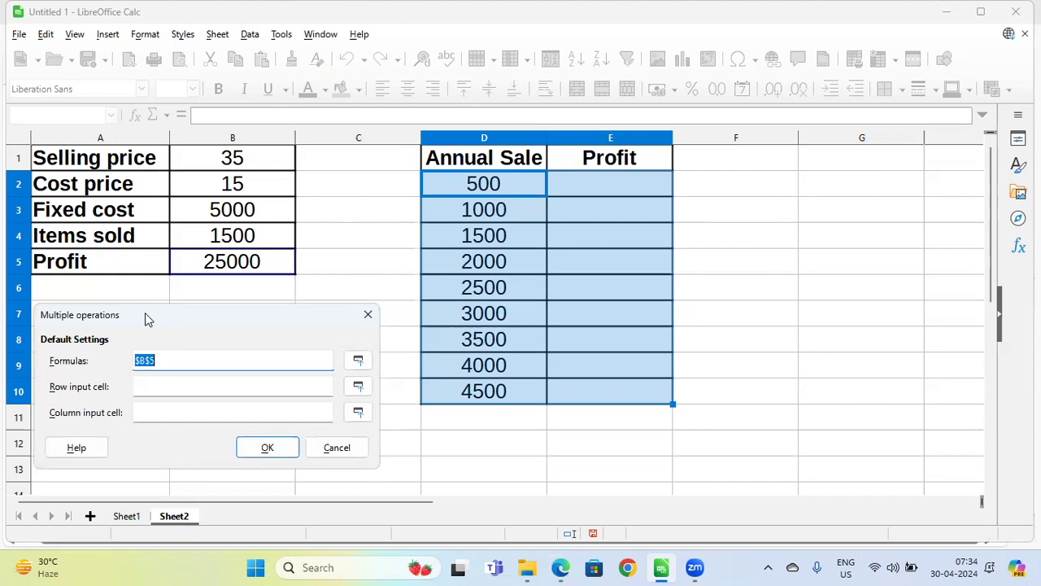
{"action": "left_click", "coordinate": [143, 412]}
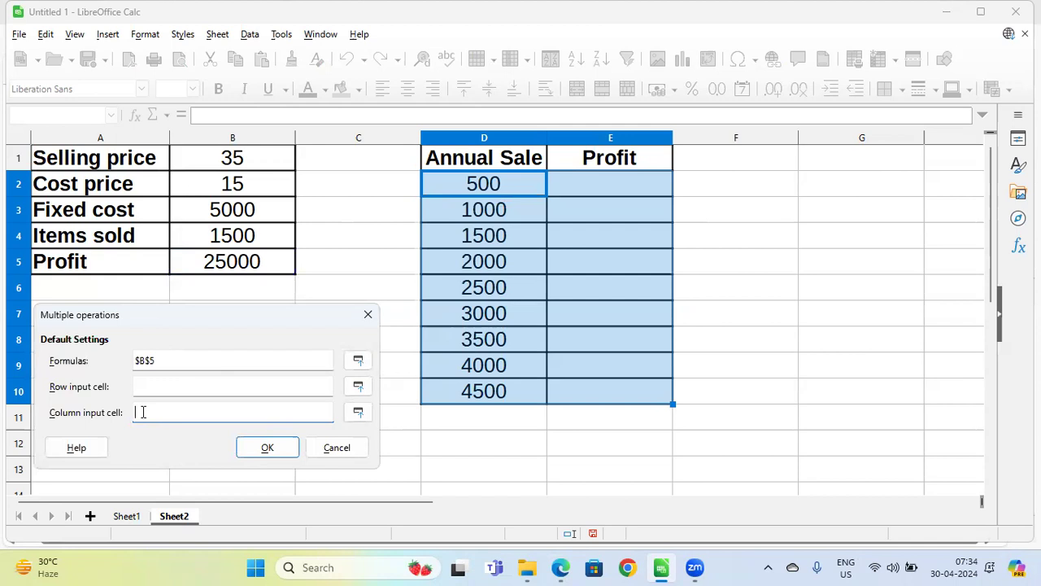
{"action": "type", "text": "$"}
{"action": "type", "text": "$"}
{"action": "type", "text": "4"}
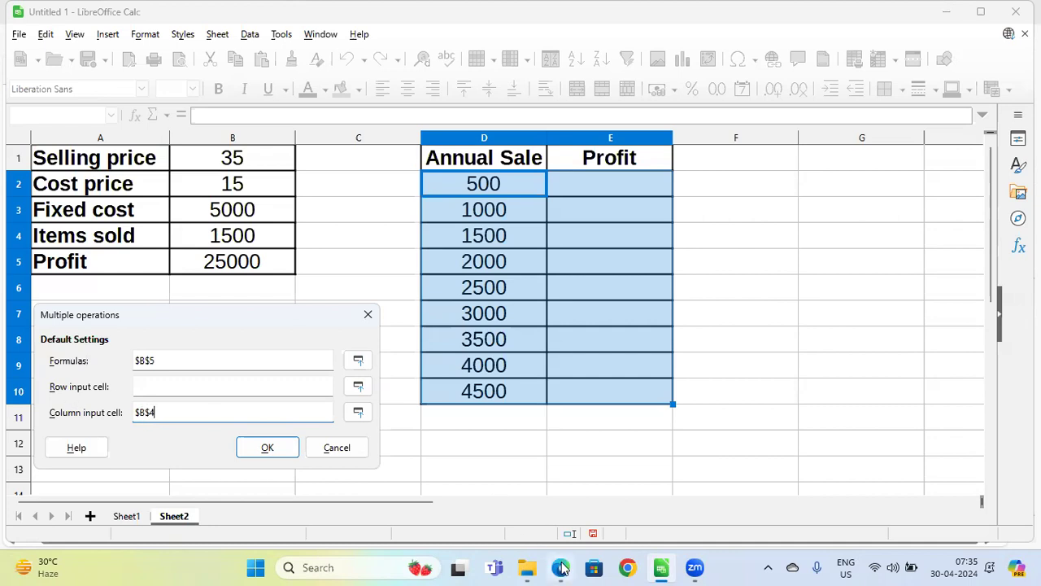
{"action": "left_click", "coordinate": [561, 567]}
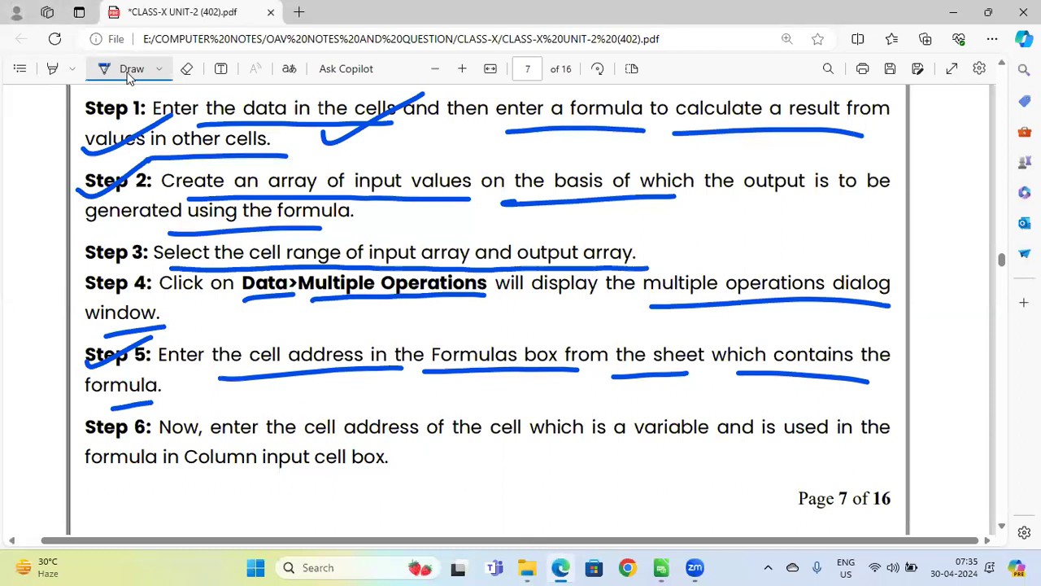
- Scroll the PDF notes through Steps 2–7 to page 9's finished profit table (5000–85000)
{"action": "left_click", "coordinate": [127, 72]}
{"action": "scroll", "coordinate": [127, 73], "scroll_direction": "down", "scroll_amount": 5}
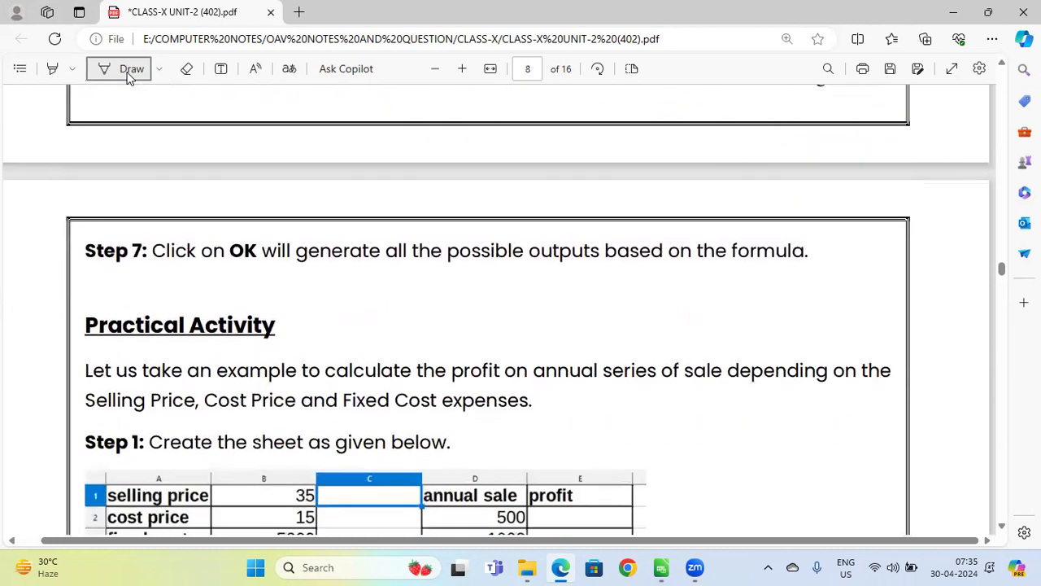
{"action": "scroll", "coordinate": [127, 72], "scroll_direction": "down", "scroll_amount": 3}
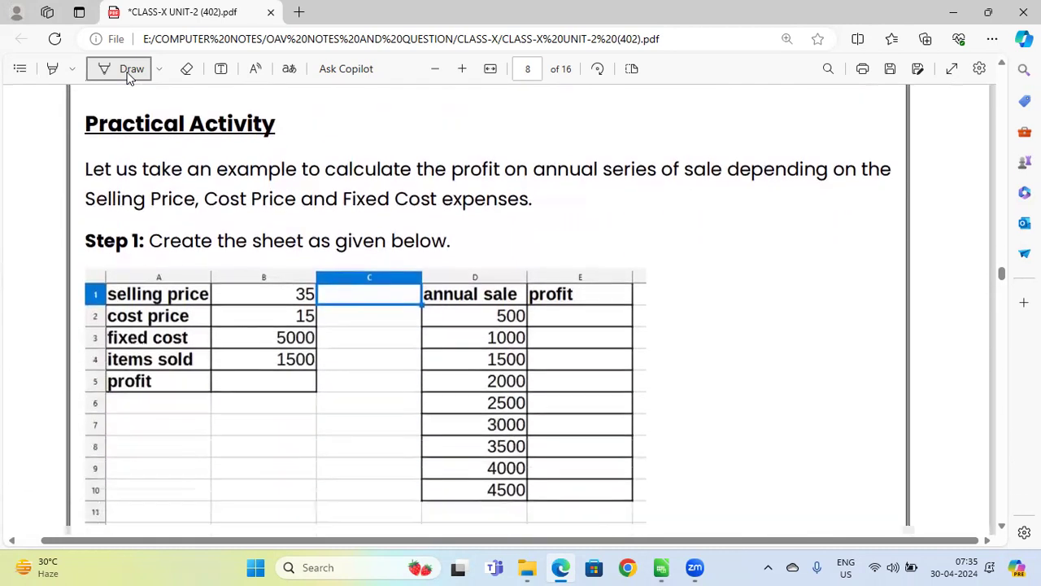
{"action": "scroll", "coordinate": [127, 73], "scroll_direction": "down", "scroll_amount": 1}
{"action": "scroll", "coordinate": [127, 72], "scroll_direction": "down", "scroll_amount": 1}
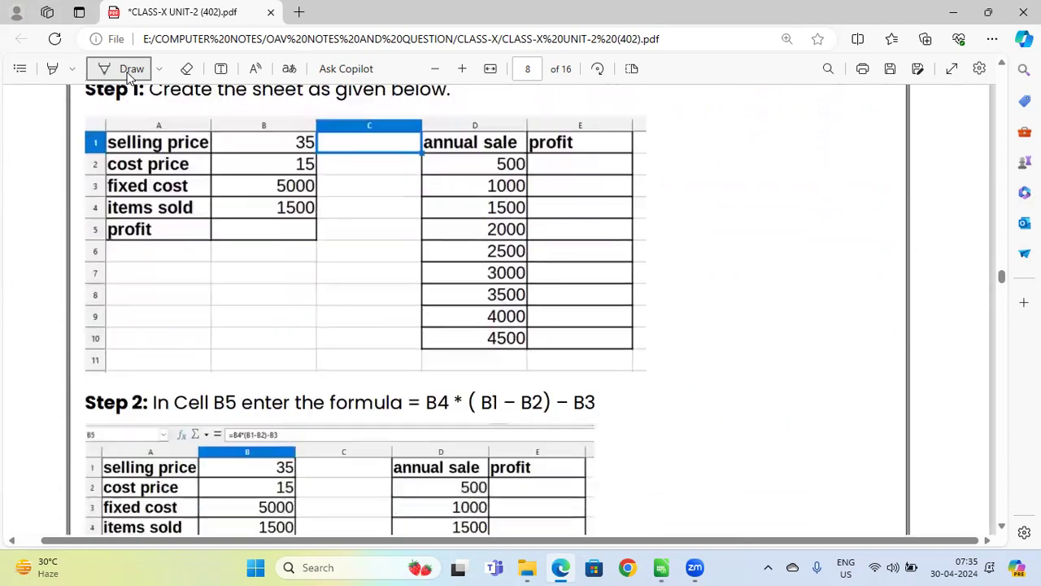
{"action": "scroll", "coordinate": [127, 72], "scroll_direction": "down", "scroll_amount": 2}
{"action": "scroll", "coordinate": [128, 76], "scroll_direction": "down", "scroll_amount": 1}
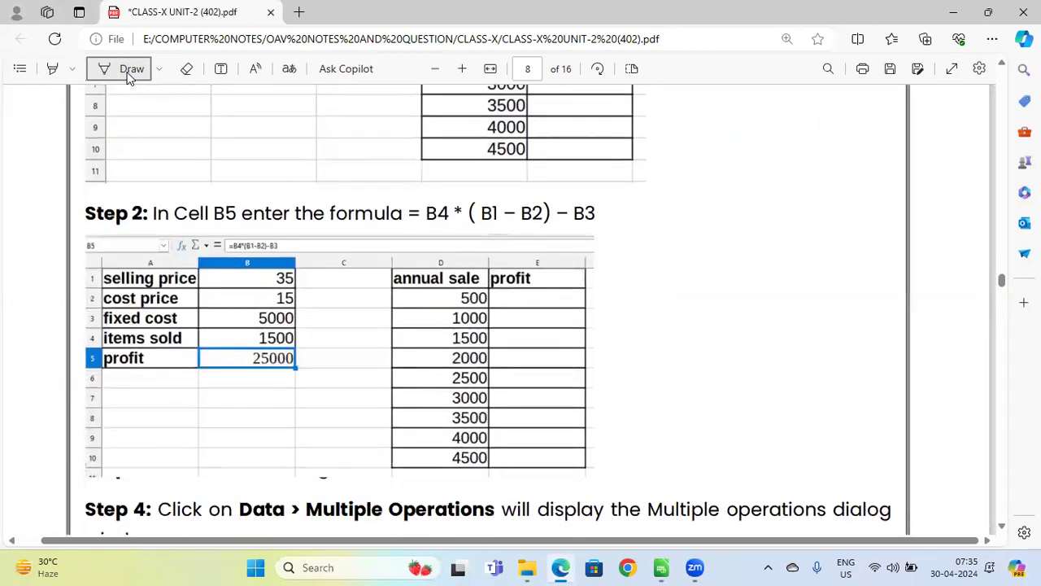
{"action": "scroll", "coordinate": [127, 75], "scroll_direction": "down", "scroll_amount": 1}
{"action": "scroll", "coordinate": [128, 75], "scroll_direction": "down", "scroll_amount": 1}
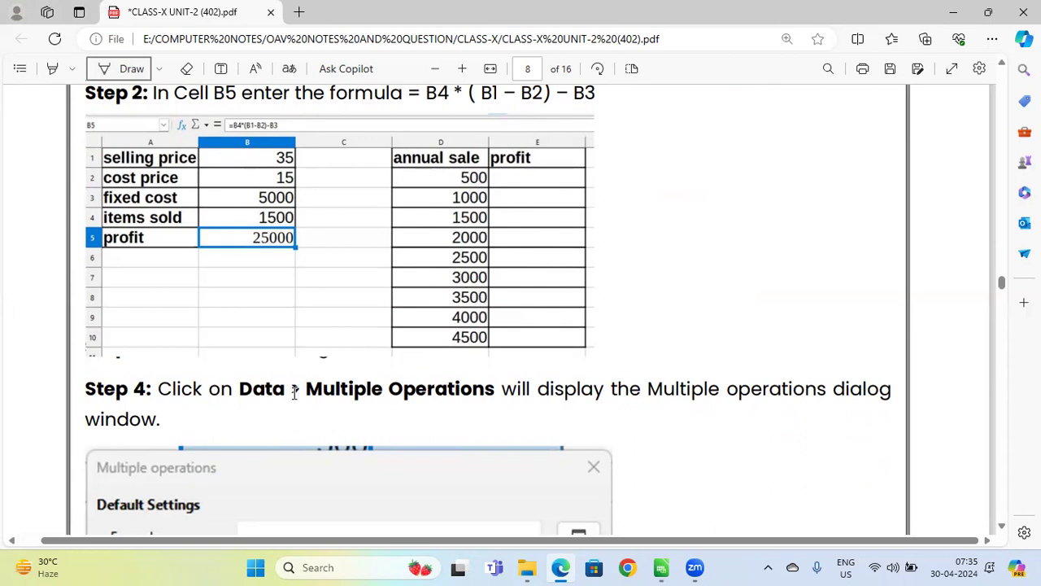
{"action": "scroll", "coordinate": [251, 395], "scroll_direction": "down", "scroll_amount": 1}
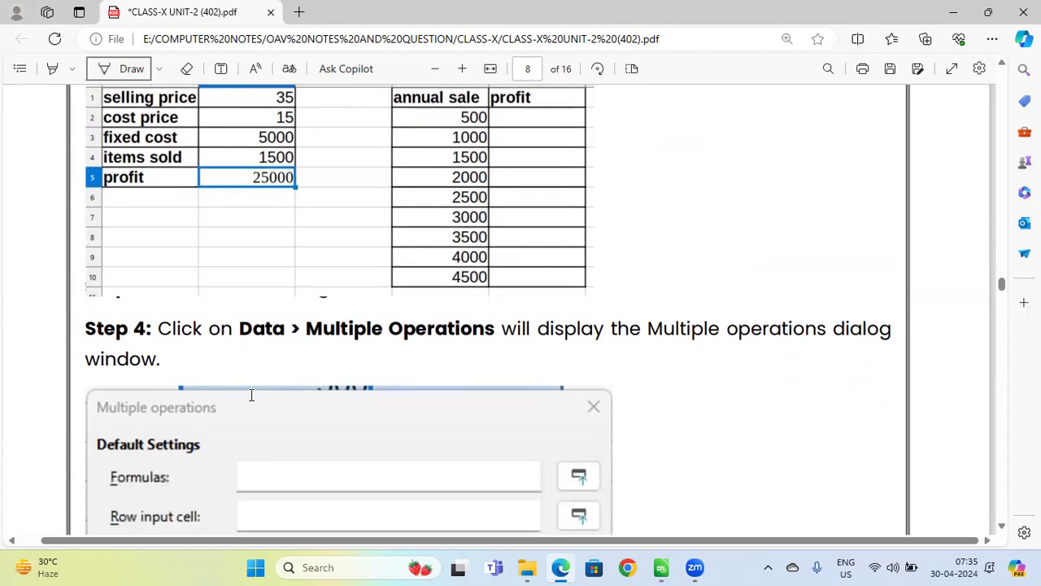
{"action": "scroll", "coordinate": [252, 395], "scroll_direction": "down", "scroll_amount": 1}
{"action": "scroll", "coordinate": [251, 394], "scroll_direction": "down", "scroll_amount": 1}
{"action": "scroll", "coordinate": [252, 394], "scroll_direction": "down", "scroll_amount": 1}
{"action": "scroll", "coordinate": [252, 394], "scroll_direction": "down", "scroll_amount": 1}
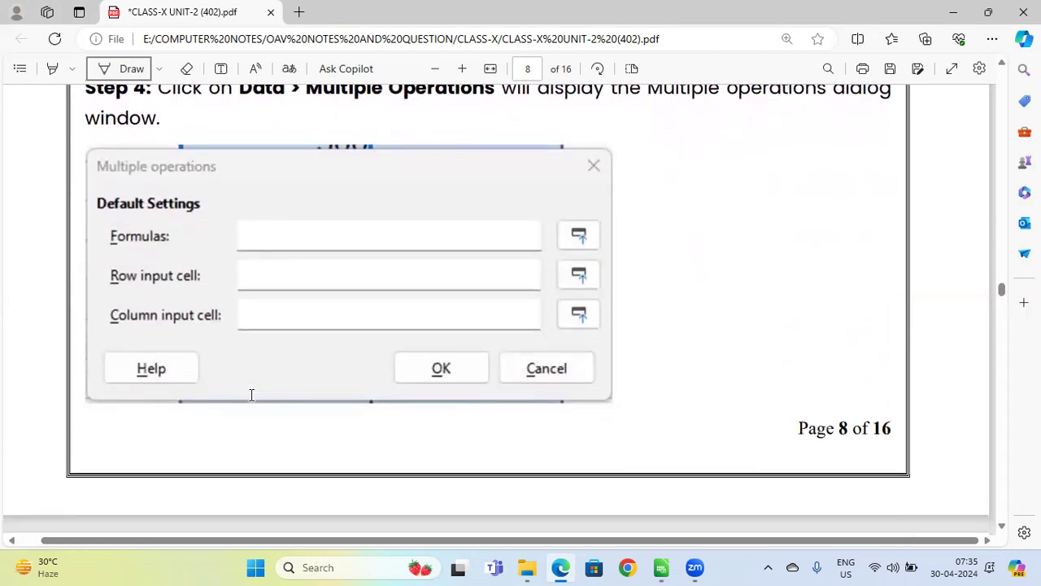
{"action": "scroll", "coordinate": [251, 394], "scroll_direction": "down", "scroll_amount": 2}
{"action": "scroll", "coordinate": [252, 394], "scroll_direction": "down", "scroll_amount": 1}
{"action": "scroll", "coordinate": [251, 394], "scroll_direction": "down", "scroll_amount": 1}
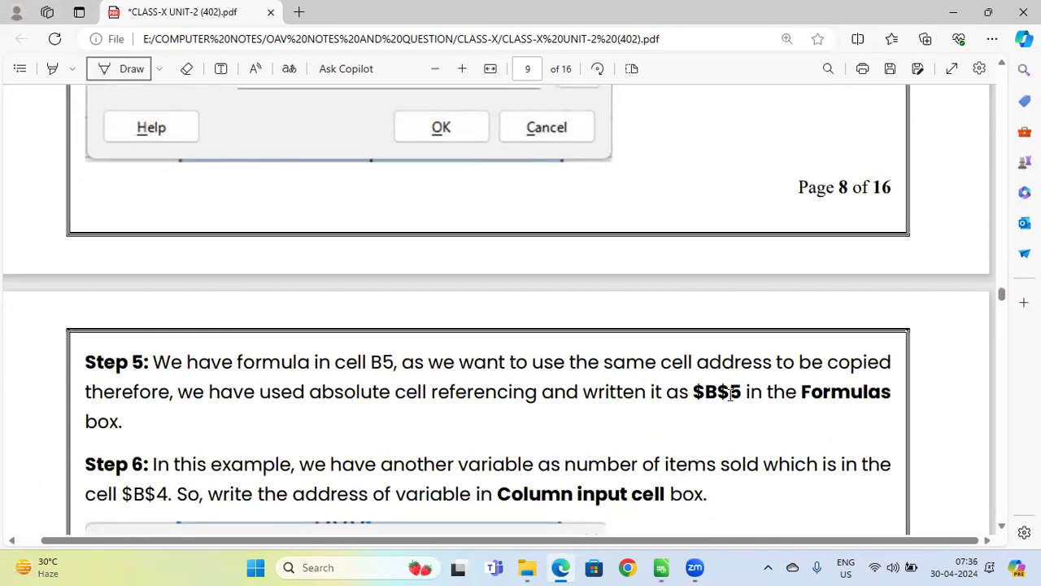
{"action": "scroll", "coordinate": [730, 394], "scroll_direction": "down", "scroll_amount": 2}
{"action": "scroll", "coordinate": [729, 394], "scroll_direction": "down", "scroll_amount": 1}
{"action": "scroll", "coordinate": [729, 395], "scroll_direction": "down", "scroll_amount": 1}
{"action": "scroll", "coordinate": [730, 395], "scroll_direction": "down", "scroll_amount": 2}
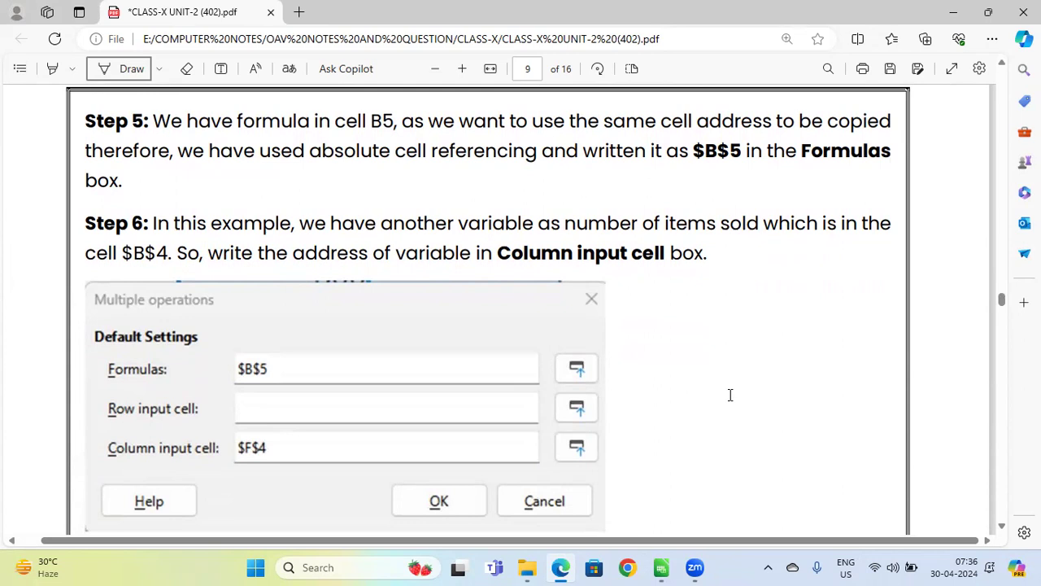
{"action": "scroll", "coordinate": [730, 394], "scroll_direction": "down", "scroll_amount": 1}
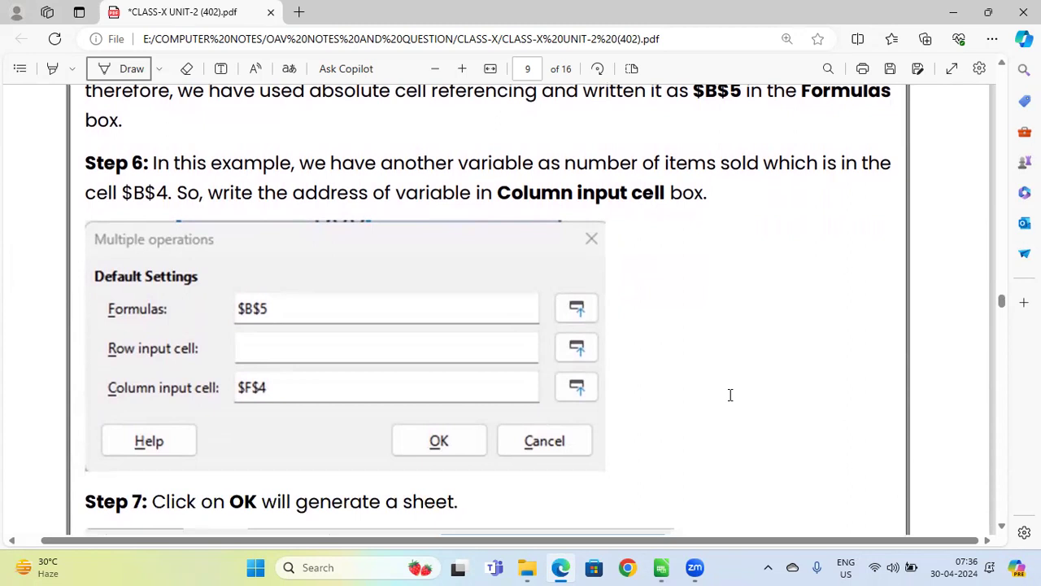
{"action": "scroll", "coordinate": [730, 395], "scroll_direction": "down", "scroll_amount": 1}
{"action": "scroll", "coordinate": [730, 395], "scroll_direction": "down", "scroll_amount": 1}
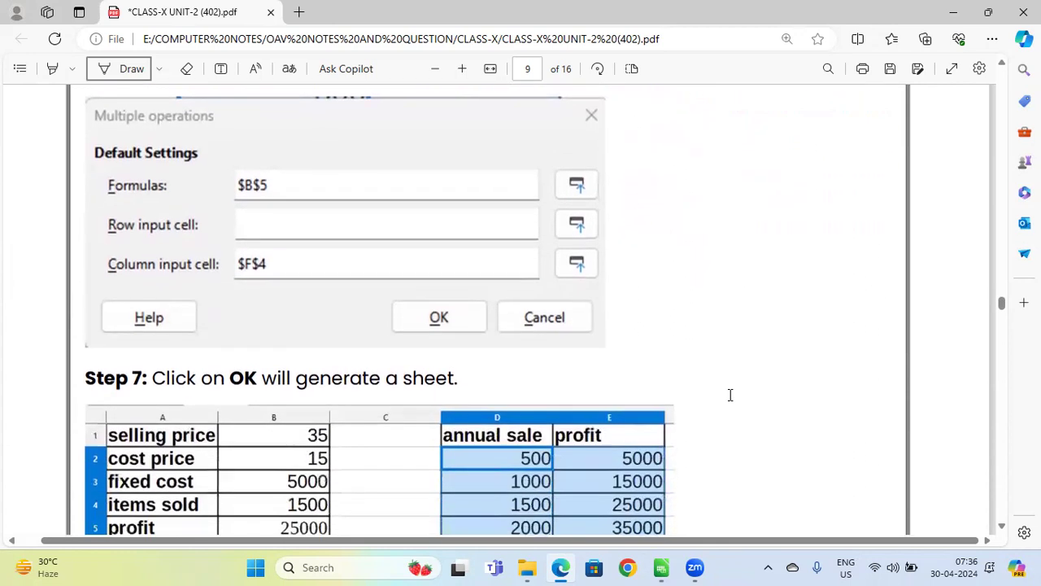
{"action": "scroll", "coordinate": [730, 395], "scroll_direction": "down", "scroll_amount": 2}
{"action": "scroll", "coordinate": [730, 394], "scroll_direction": "down", "scroll_amount": 2}
{"action": "scroll", "coordinate": [730, 394], "scroll_direction": "down", "scroll_amount": 1}
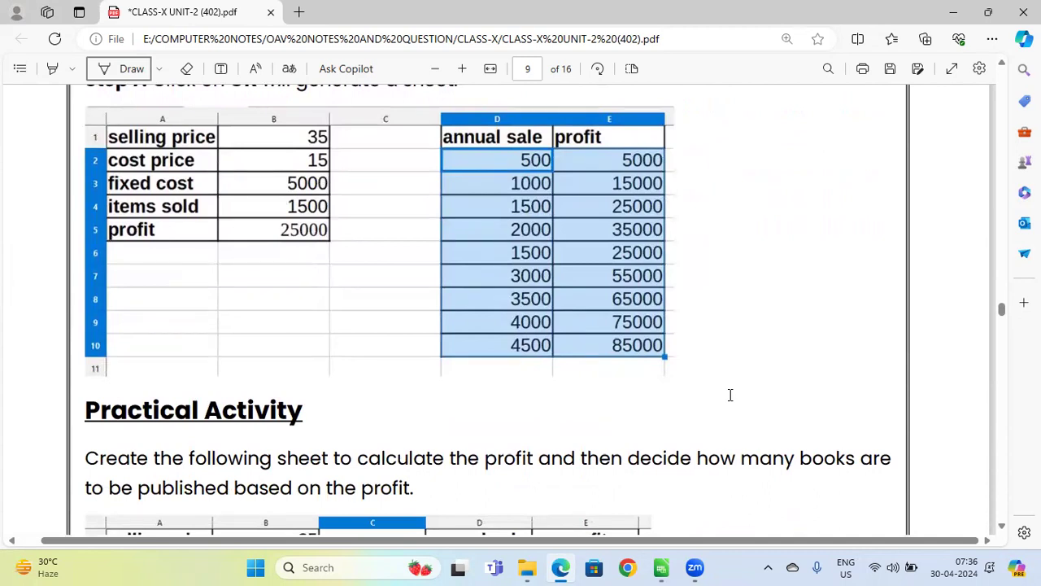
- Apply the multiple operations (formula $B$5, column input $B$4) so E2:E10 fills with profits
{"action": "key", "text": "alt+Tab"}
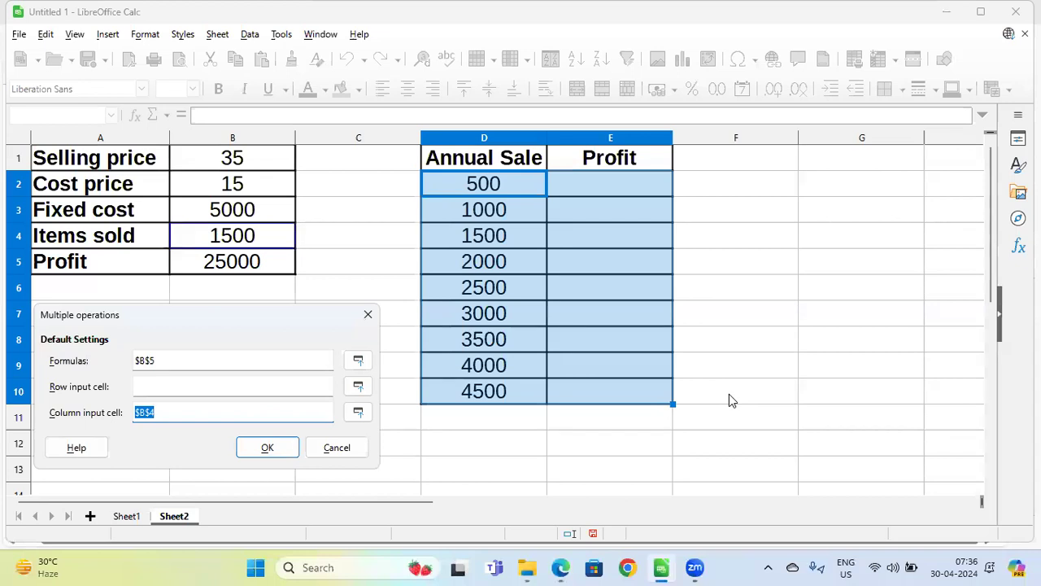
{"action": "left_click", "coordinate": [267, 448]}
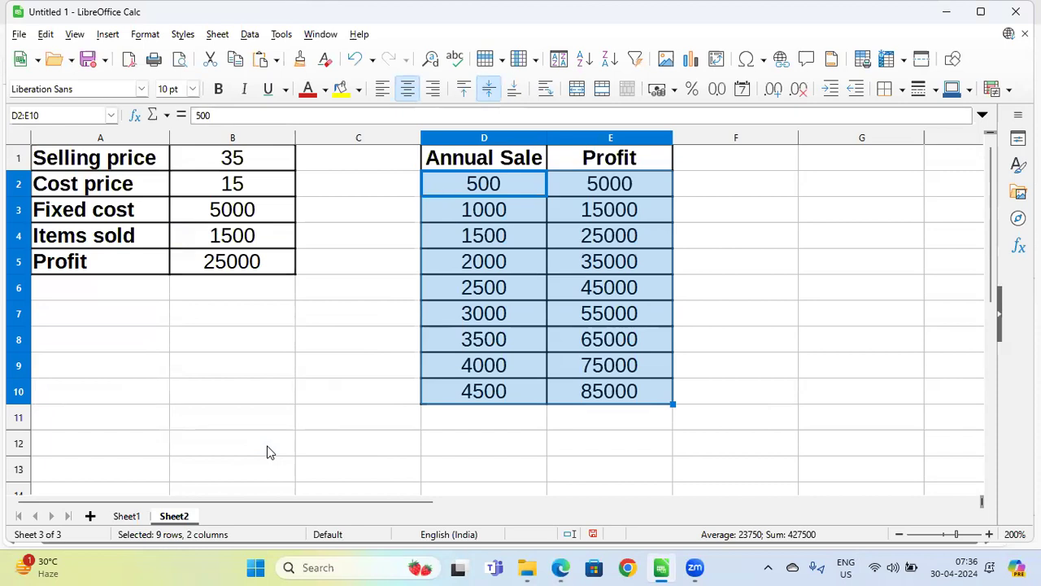
{"action": "left_click", "coordinate": [253, 320]}
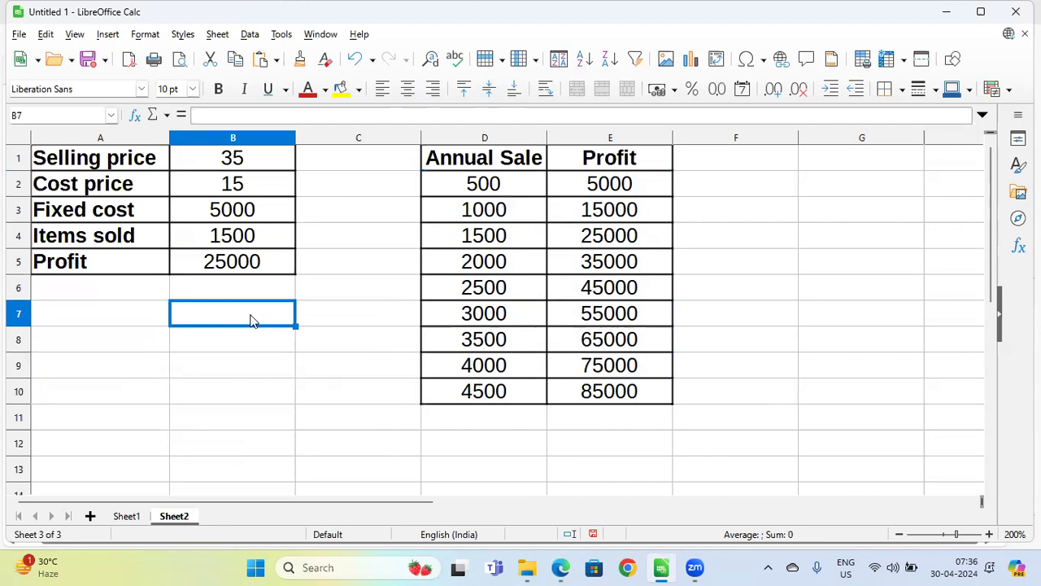
- Check B4, B5 and the generated formulas in E2, E4, E7 and E9 against their sales
{"action": "left_click", "coordinate": [207, 244]}
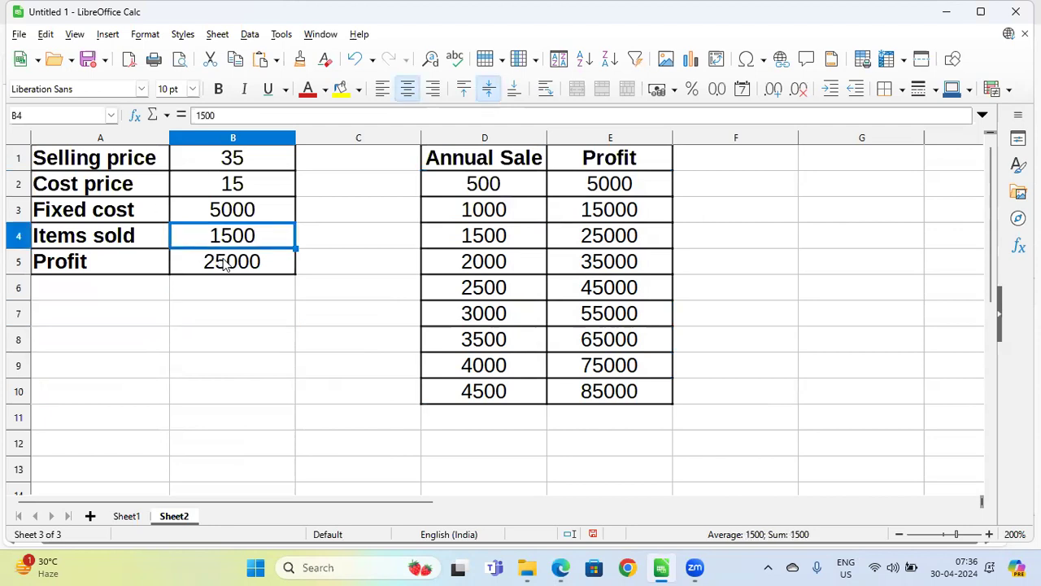
{"action": "left_click", "coordinate": [228, 271]}
{"action": "left_click", "coordinate": [569, 240]}
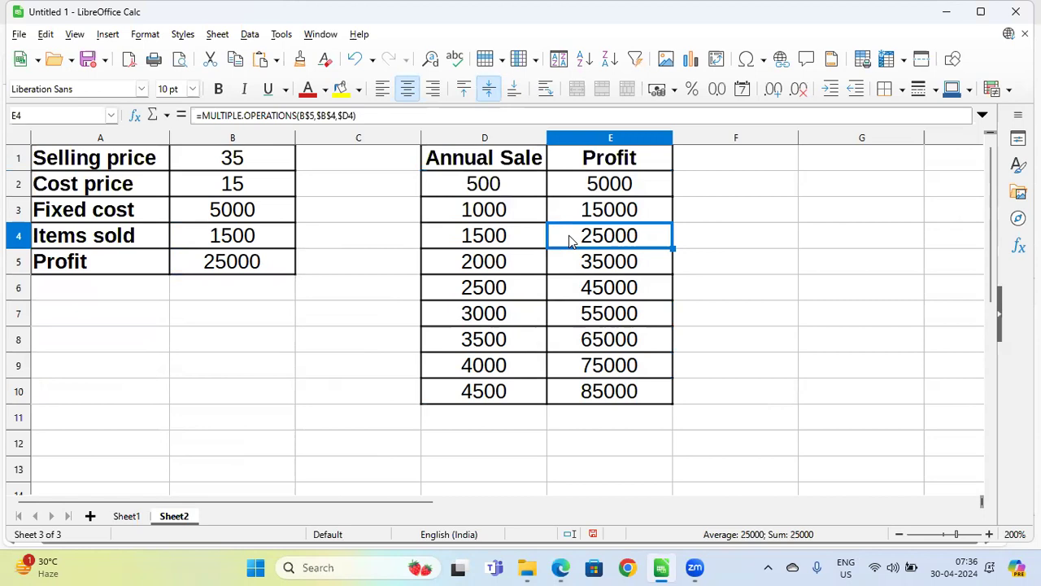
{"action": "left_click", "coordinate": [520, 194]}
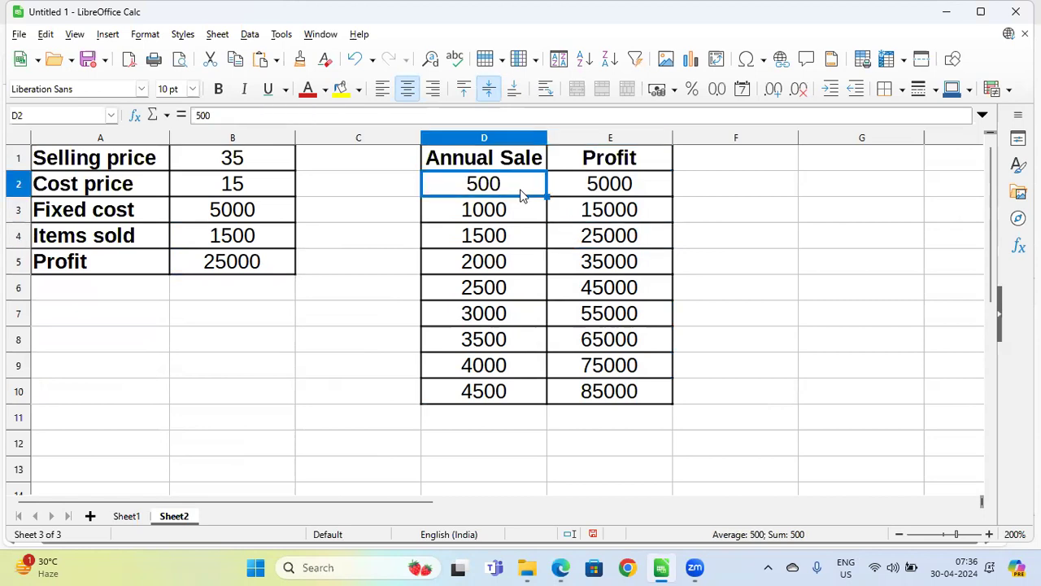
{"action": "left_click", "coordinate": [583, 187]}
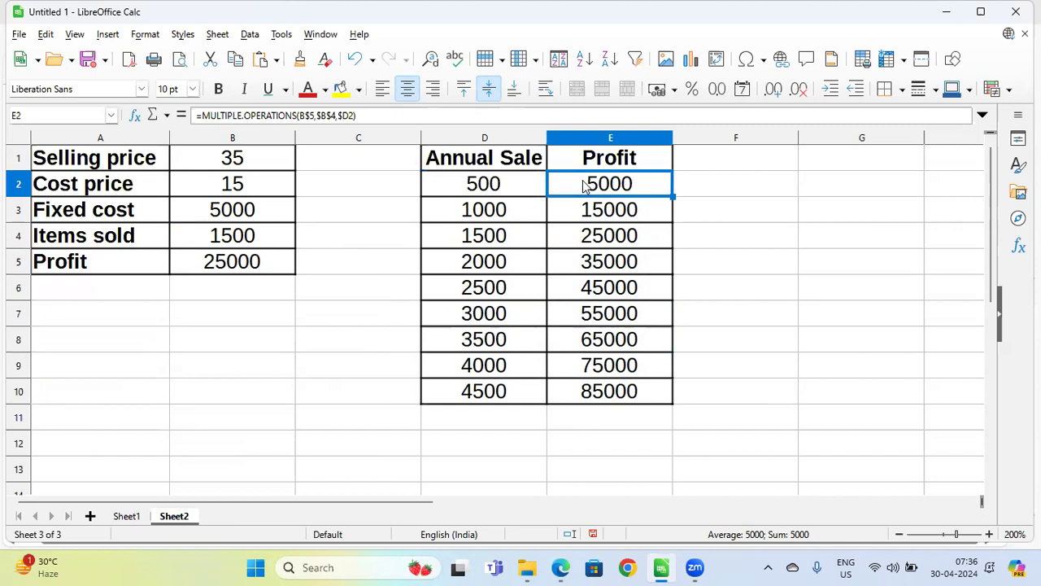
{"action": "left_click", "coordinate": [516, 377]}
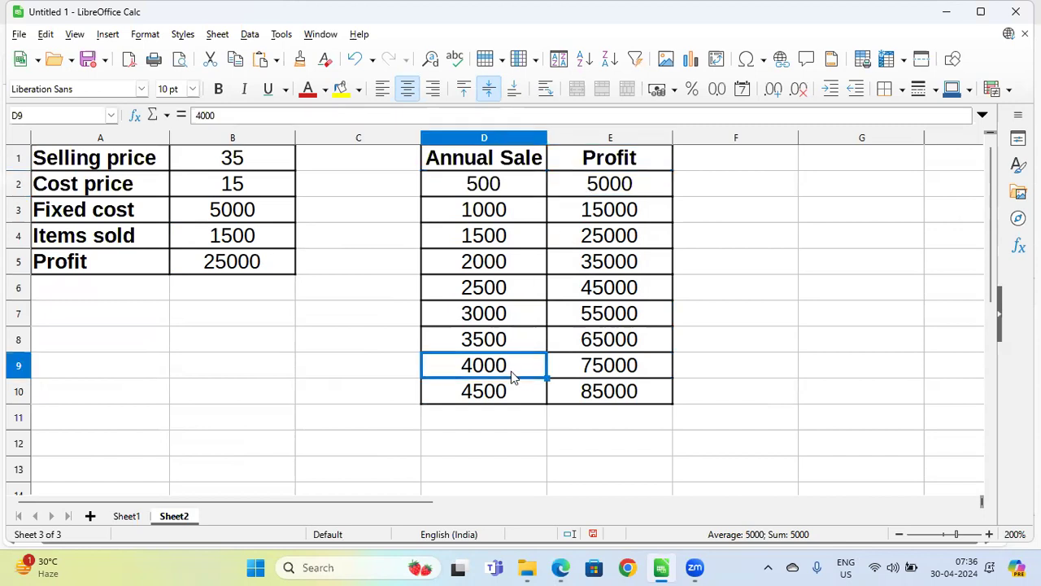
{"action": "left_click", "coordinate": [581, 371]}
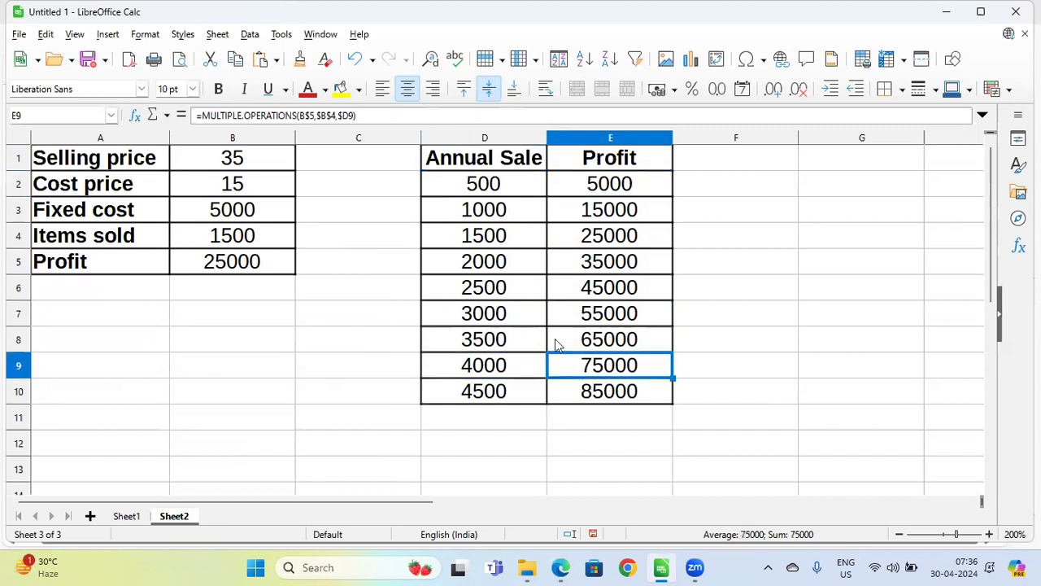
{"action": "left_click", "coordinate": [505, 316]}
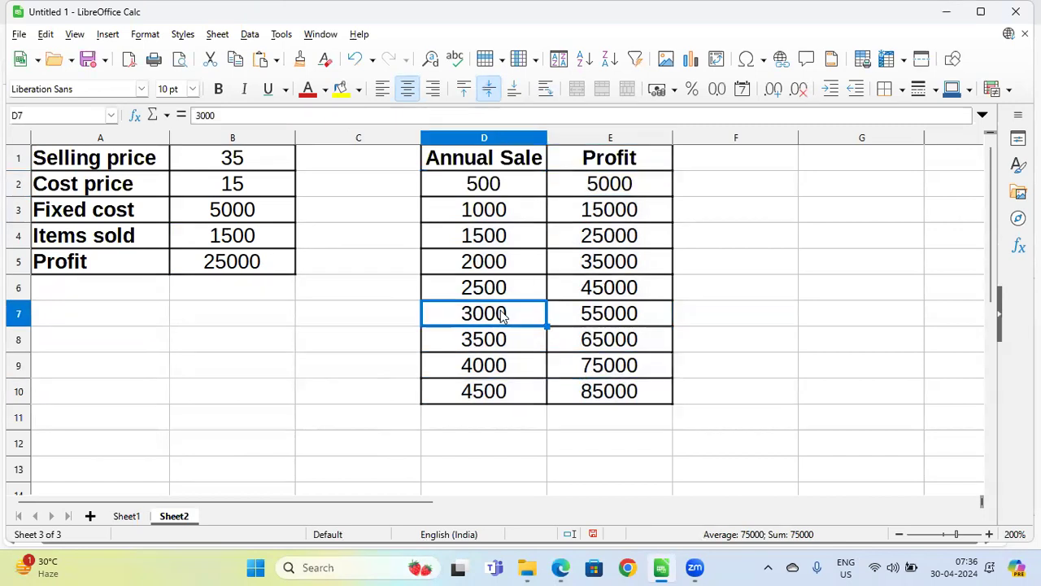
{"action": "left_click", "coordinate": [597, 317]}
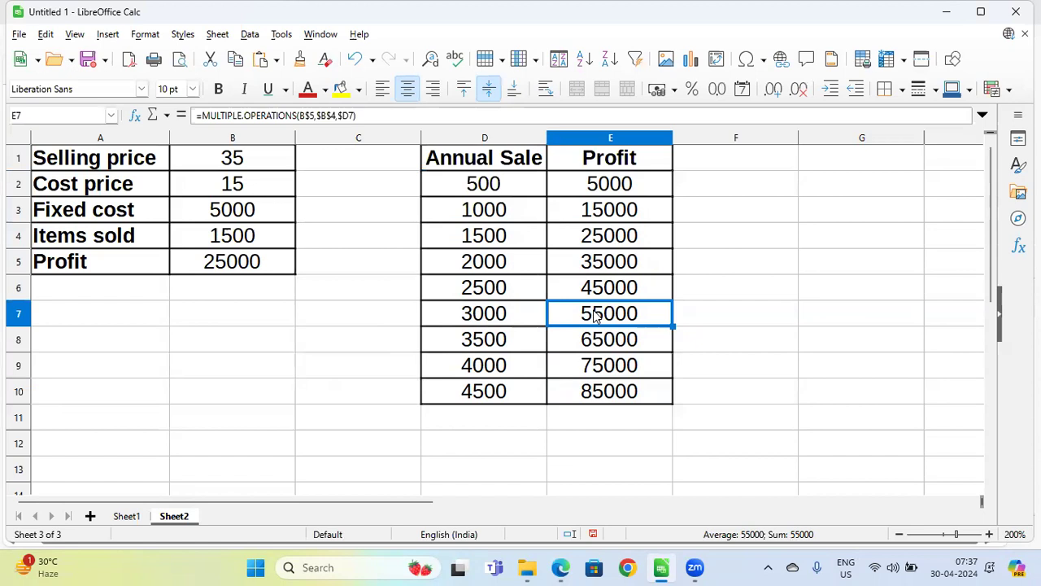
- Scroll to page 9's Practical Activity: book profit with price 35, cost 15, 1500 sold
{"action": "key", "text": "alt+Tab"}
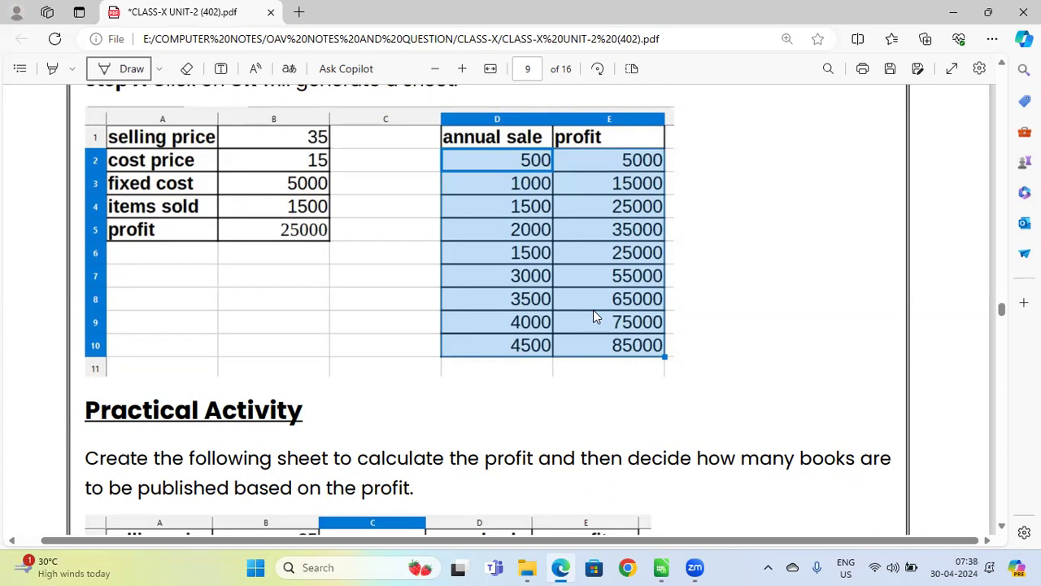
{"action": "scroll", "coordinate": [593, 312], "scroll_direction": "down", "scroll_amount": 2}
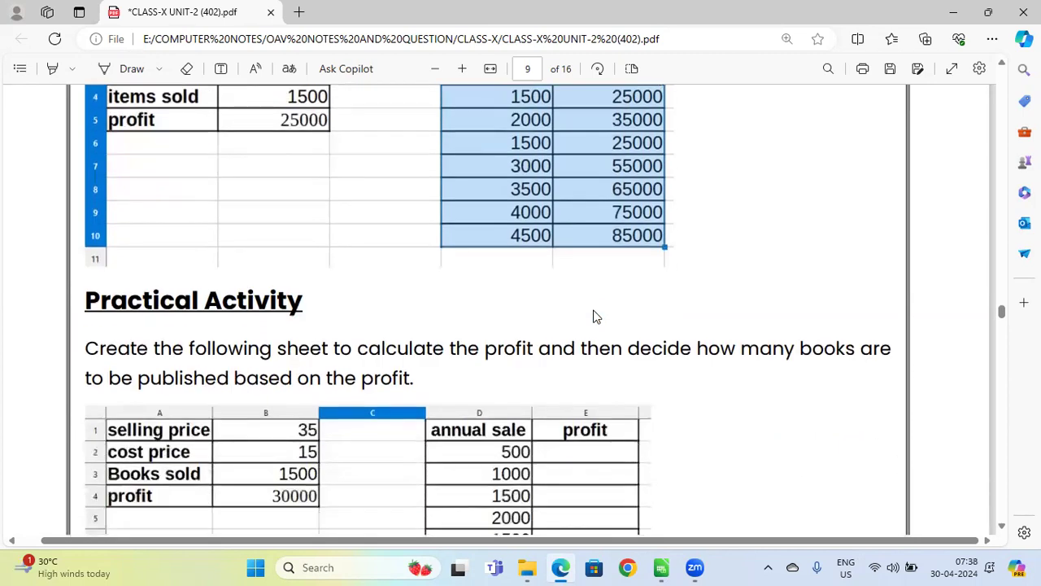
{"action": "scroll", "coordinate": [593, 317], "scroll_direction": "down", "scroll_amount": 2}
{"action": "scroll", "coordinate": [594, 316], "scroll_direction": "down", "scroll_amount": 1}
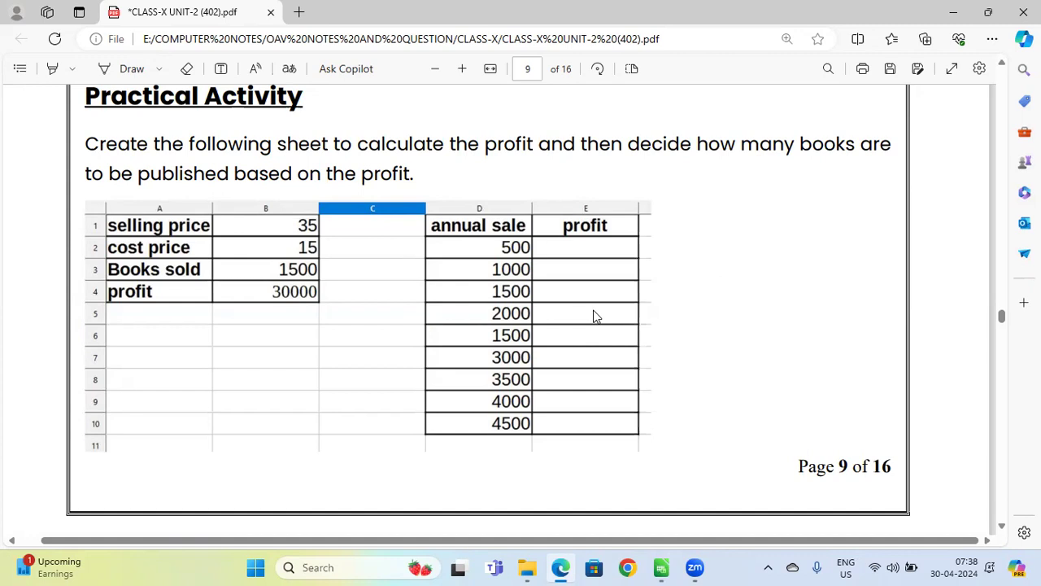
{"action": "key", "text": "alt+Tab"}
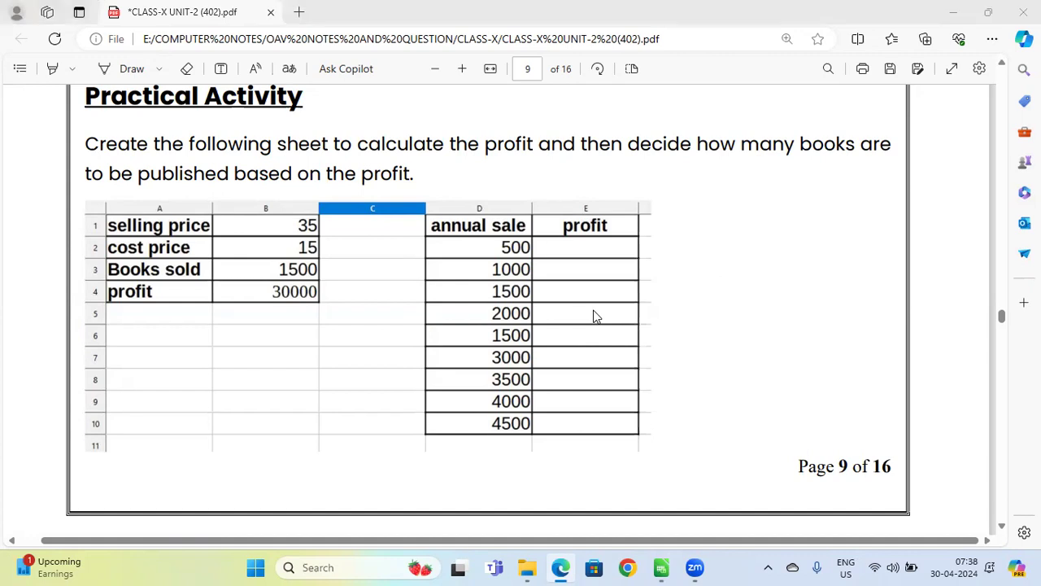